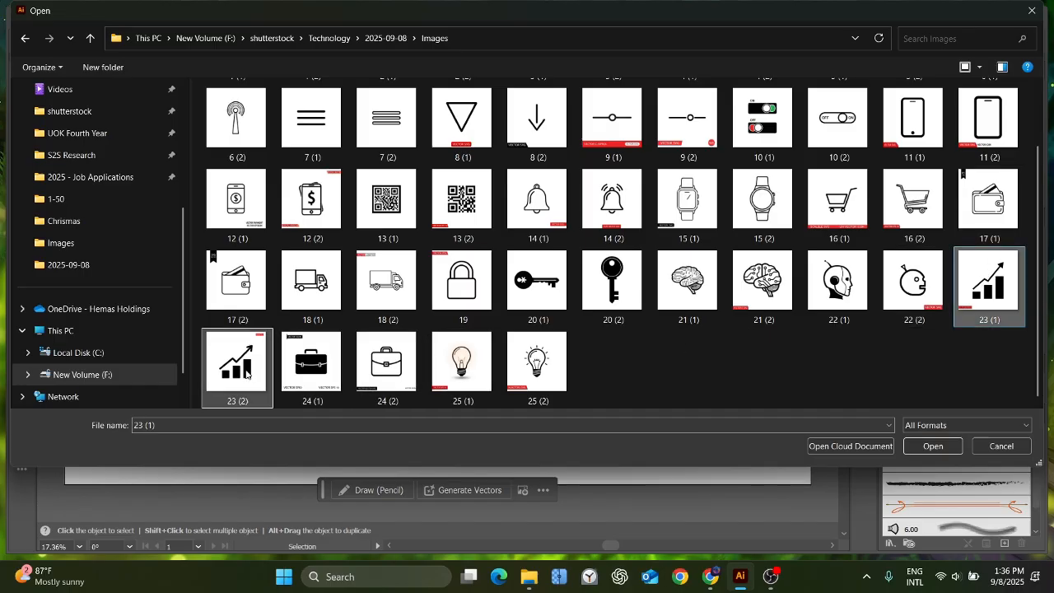
# Open the images 23 (1) and 23 (2), then image-trace 23 (2) and expand the tracing.
pyautogui.click(911, 447)
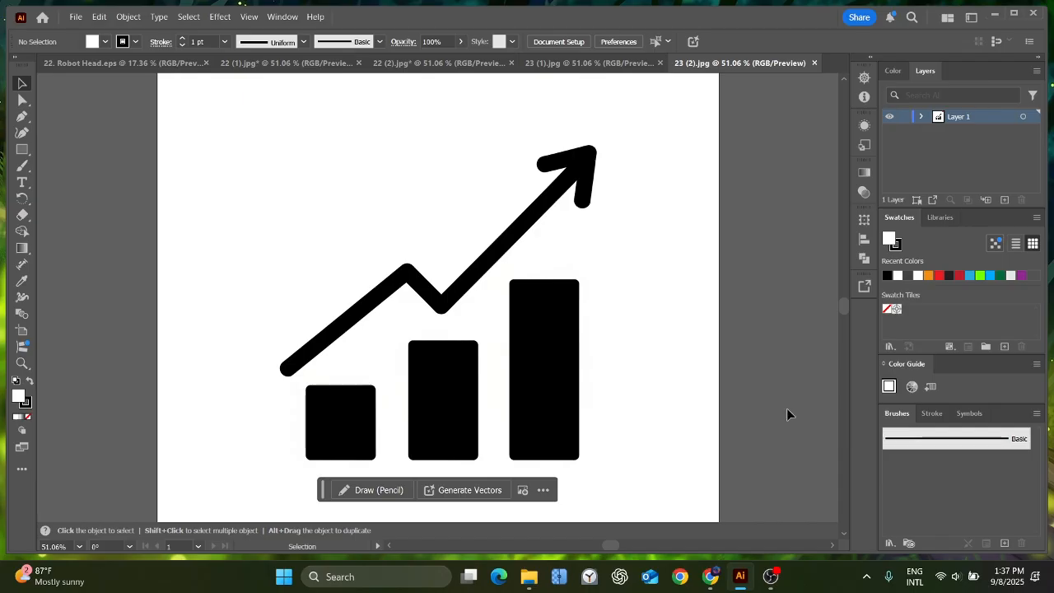
pyautogui.hotkey('ctrl', 'a')
pyautogui.click(370, 41)
# Ungroup the expanded tracing of 23 (2) and delete its white background.
pyautogui.rightClick(641, 180)
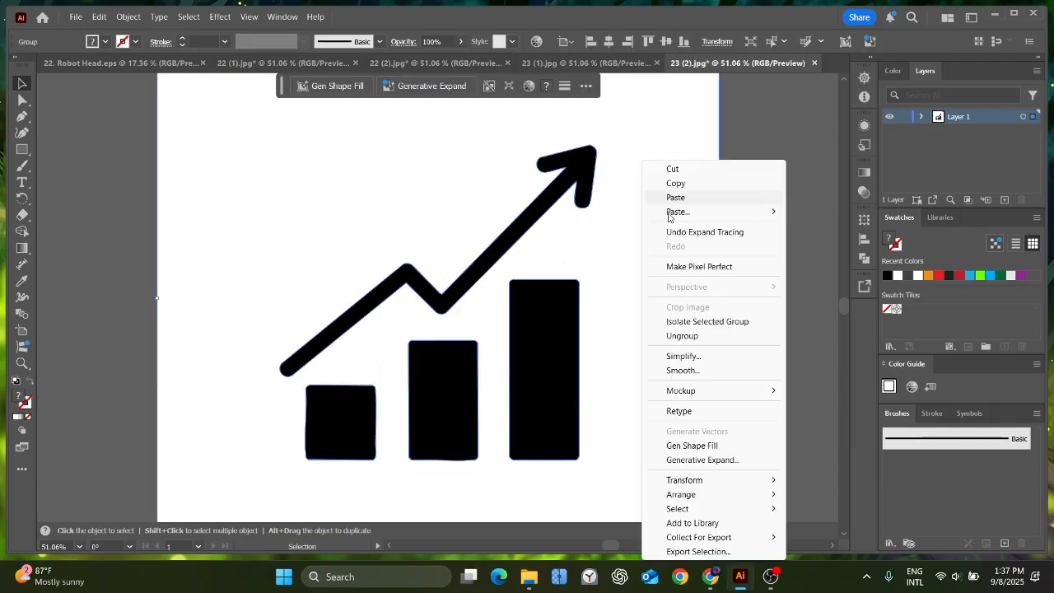
pyautogui.click(685, 336)
pyautogui.click(737, 237)
pyautogui.click(690, 247)
pyautogui.press('Delete')
# Move the traced chart into the 22. Robot Head.eps document's left half, deleting both old robot head icons.
pyautogui.hotkey('ctrl', 'a')
pyautogui.moveTo(554, 329); pyautogui.dragTo(322, 329)
pyautogui.click(367, 263)
pyautogui.press('Delete')
pyautogui.click(495, 225)
pyautogui.press('Delete')
pyautogui.moveTo(340, 253); pyautogui.dragTo(398, 193)
pyautogui.moveTo(365, 312); pyautogui.dragTo(344, 308)
# Close the 22 (1).jpg and 22 (2).jpg documents without saving changes.
pyautogui.click(371, 63)
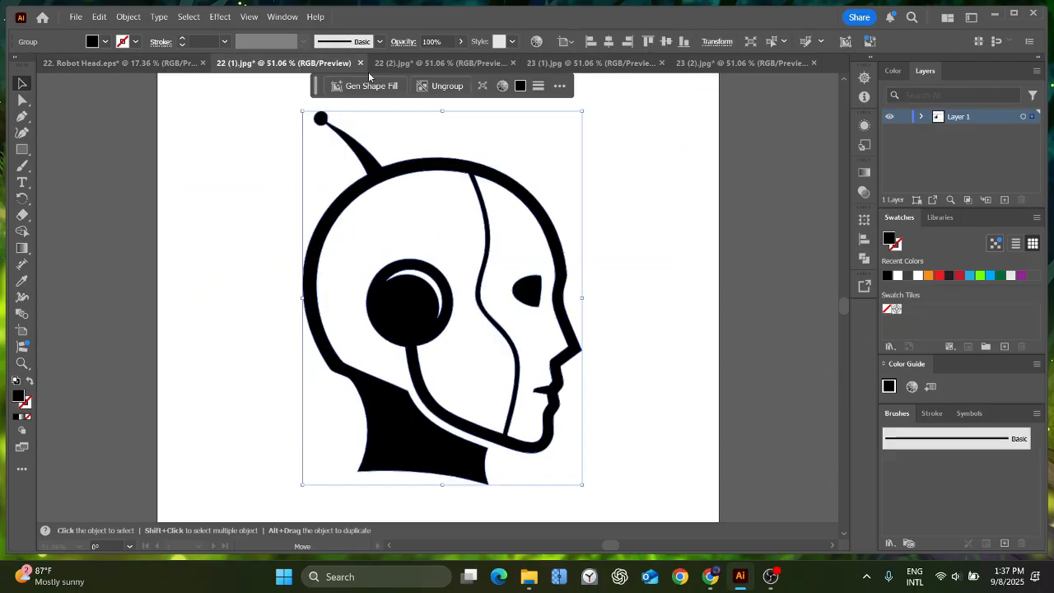
pyautogui.click(594, 304)
pyautogui.click(298, 63)
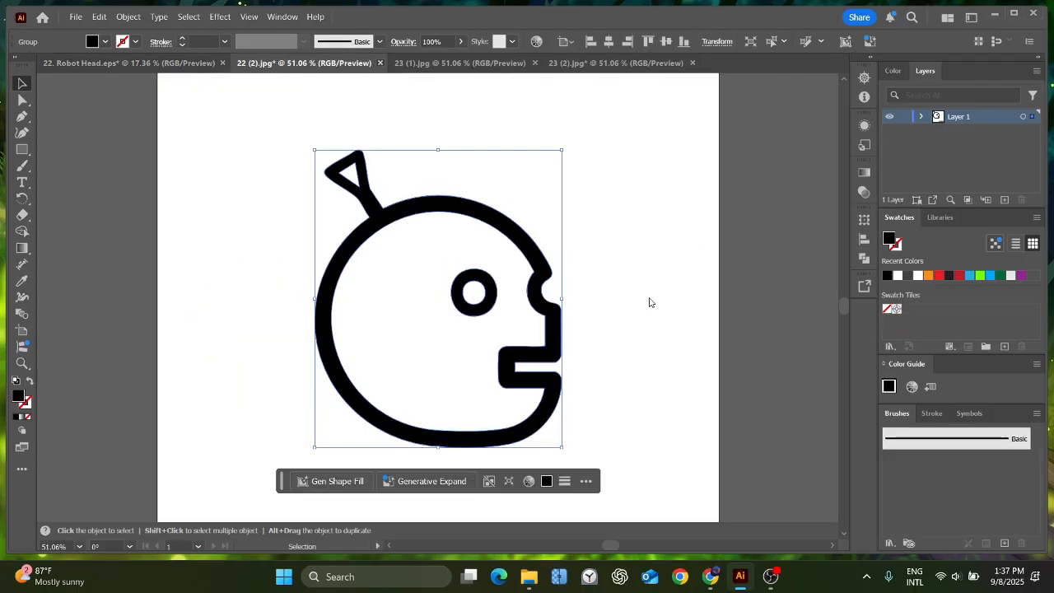
pyautogui.hotkey('ctrl', 'w')
pyautogui.click(661, 304)
pyautogui.click(380, 63)
pyautogui.click(595, 304)
# Image-trace the chart picture in 23 (1).jpg and expand the tracing.
pyautogui.click(358, 63)
pyautogui.click(395, 81)
pyautogui.click(312, 43)
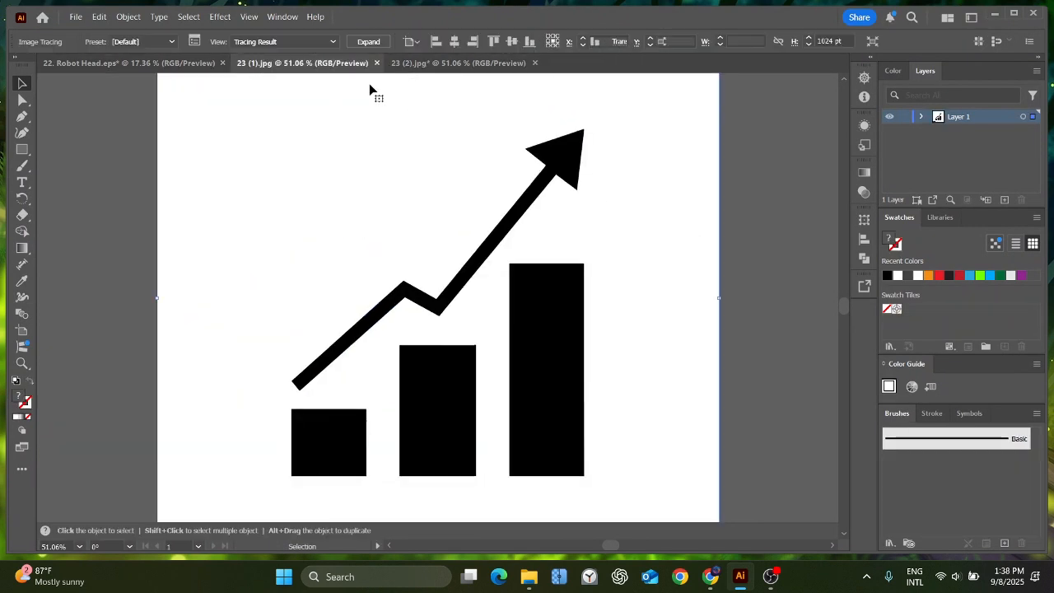
pyautogui.click(368, 42)
# Ungroup the expanded tracing of 23 (1) and delete its white background.
pyautogui.rightClick(633, 182)
pyautogui.click(678, 327)
pyautogui.click(757, 222)
pyautogui.rightClick(648, 201)
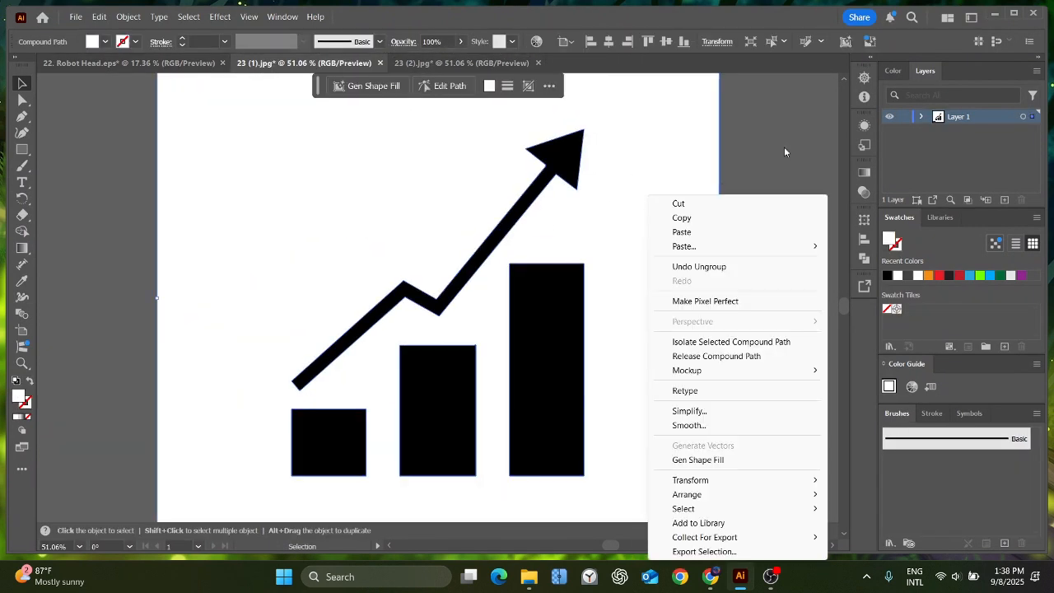
pyautogui.click(785, 152)
pyautogui.press('Delete')
# Group the bars and arrow of the 23 (1) chart and move the group into the 22. Robot Head.eps document.
pyautogui.moveTo(322, 238); pyautogui.dragTo(583, 432)
pyautogui.hotkey('ctrl', 'g')
pyautogui.moveTo(528, 294); pyautogui.dragTo(627, 317)
# Resize the second chart and position it on the right half of the artboard, level with the first chart.
pyautogui.moveTo(641, 370); pyautogui.dragTo(715, 421)
pyautogui.moveTo(670, 378); pyautogui.dragTo(659, 364)
pyautogui.moveTo(672, 408); pyautogui.dragTo(682, 419)
pyautogui.moveTo(649, 383)
pyautogui.mouseDown()
pyautogui.moveTo(674, 387)
pyautogui.moveTo(656, 383)
pyautogui.mouseUp()
pyautogui.click(474, 208)
# Copy the title "Analytics Chart" from item 23 of the ChatGPT prompt list in Chrome and return to Illustrator.
pyautogui.hotkey('alt', 'Tab')
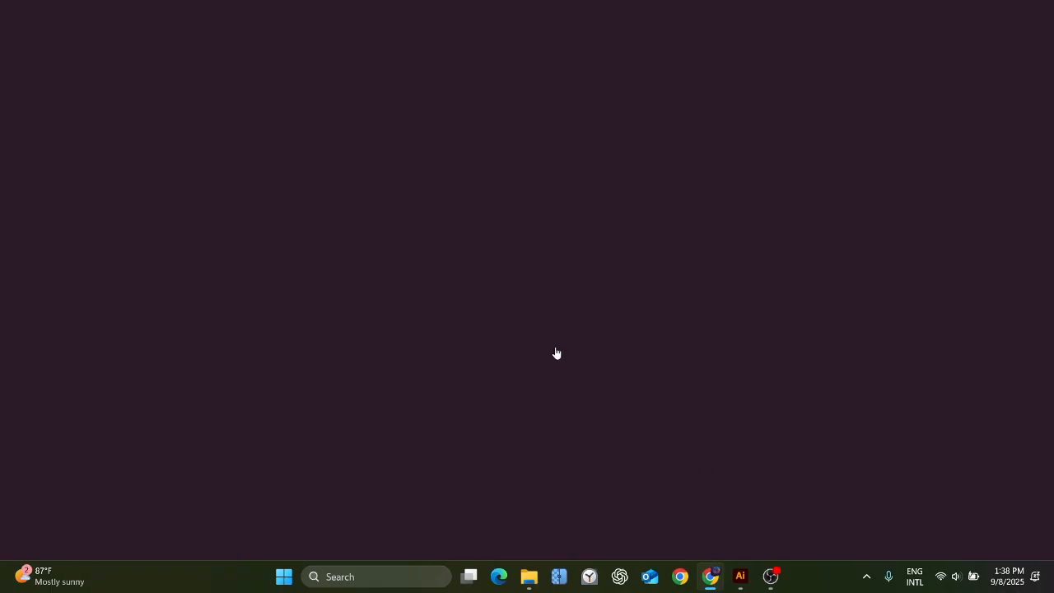
pyautogui.click(206, 6)
pyautogui.tripleClick(411, 347)
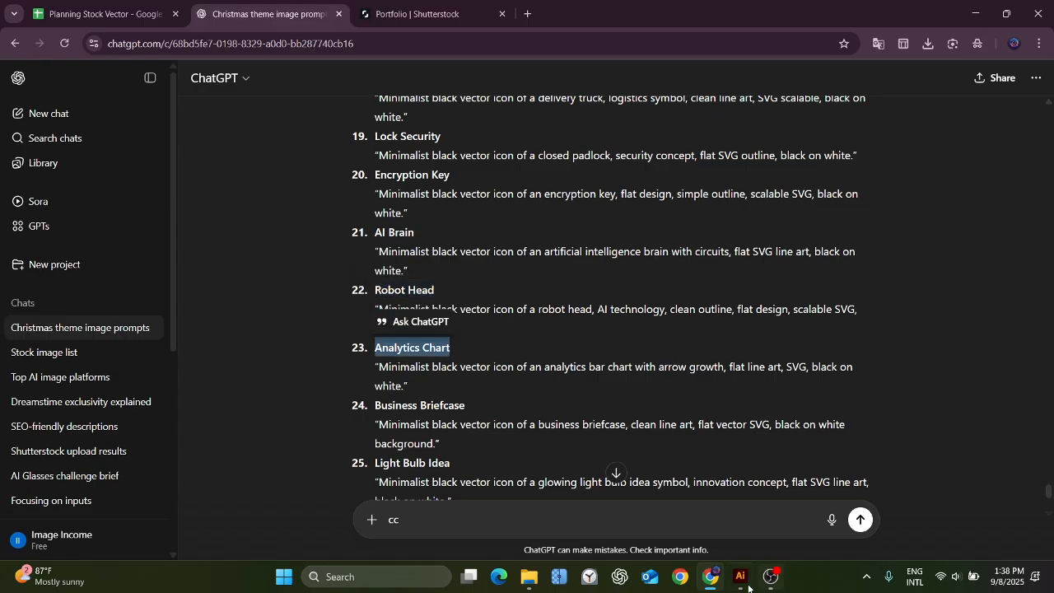
pyautogui.click(742, 579)
# Save the document on the computer as the EPS file "23. Analytics Chart" in a legacy Illustrator EPS version.
pyautogui.hotkey('ctrl', 'shift', 's')
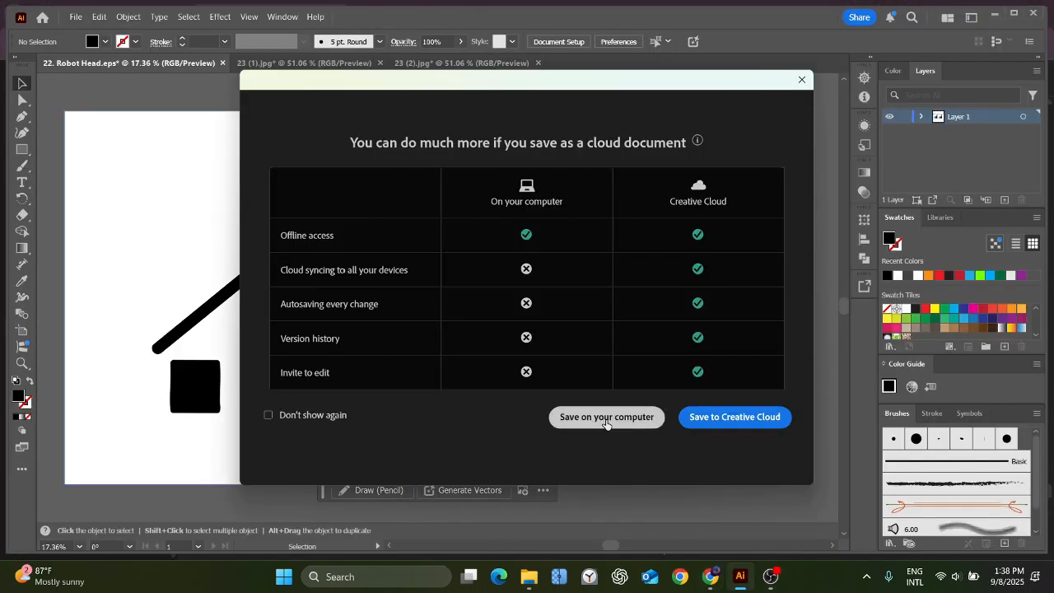
pyautogui.click(606, 417)
pyautogui.write('23. Analytics Chart')
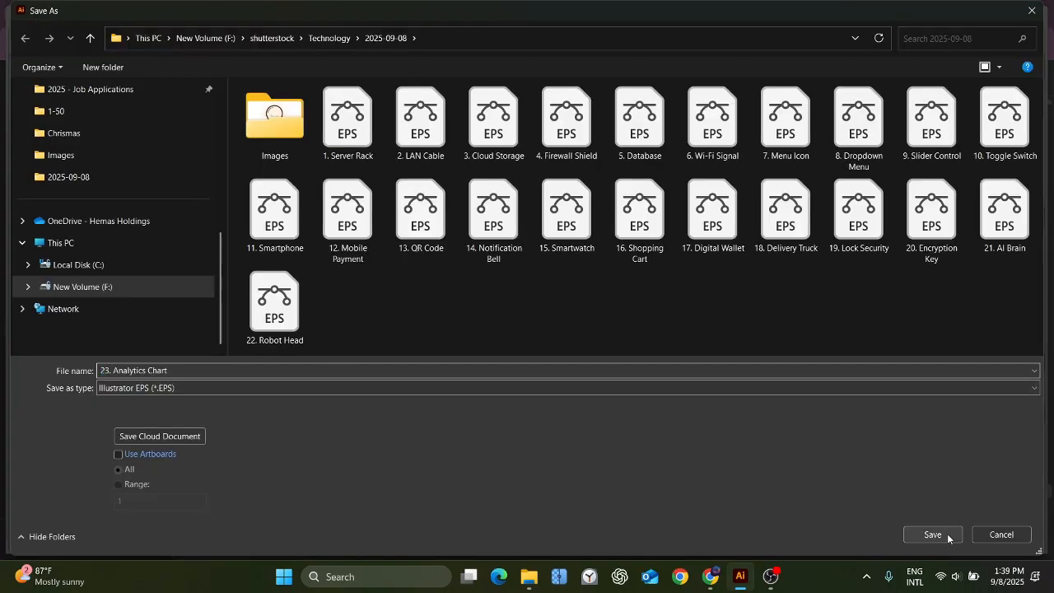
pyautogui.click(932, 534)
pyautogui.click(504, 90)
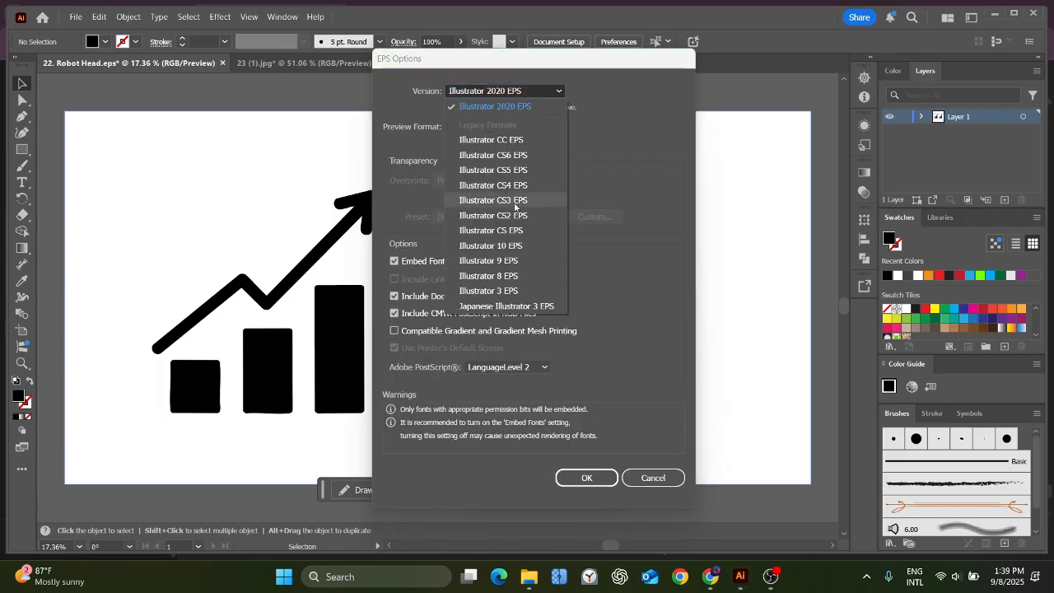
pyautogui.click(515, 206)
pyautogui.click(588, 477)
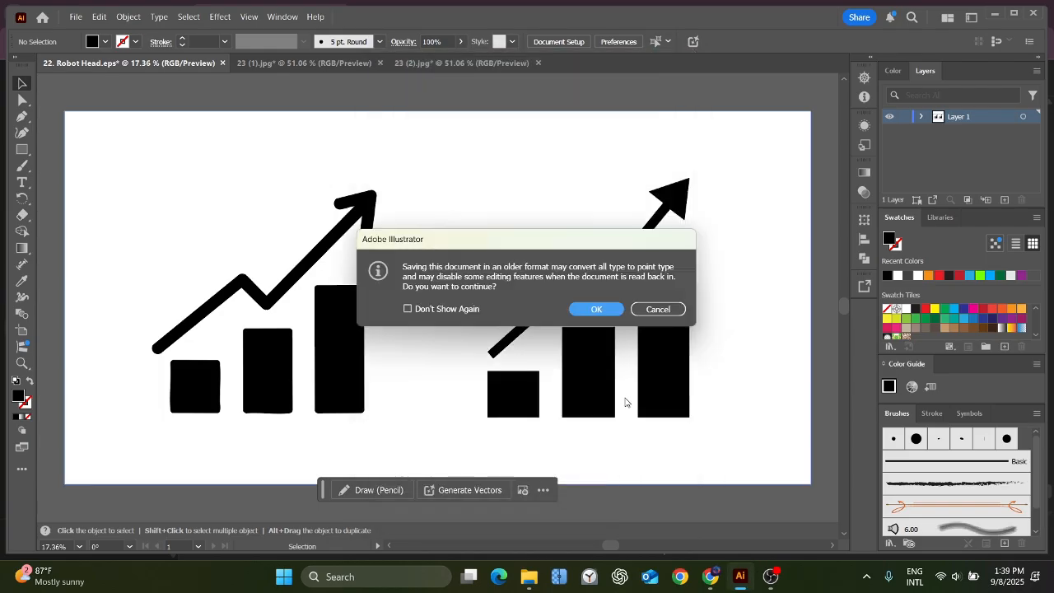
pyautogui.click(595, 308)
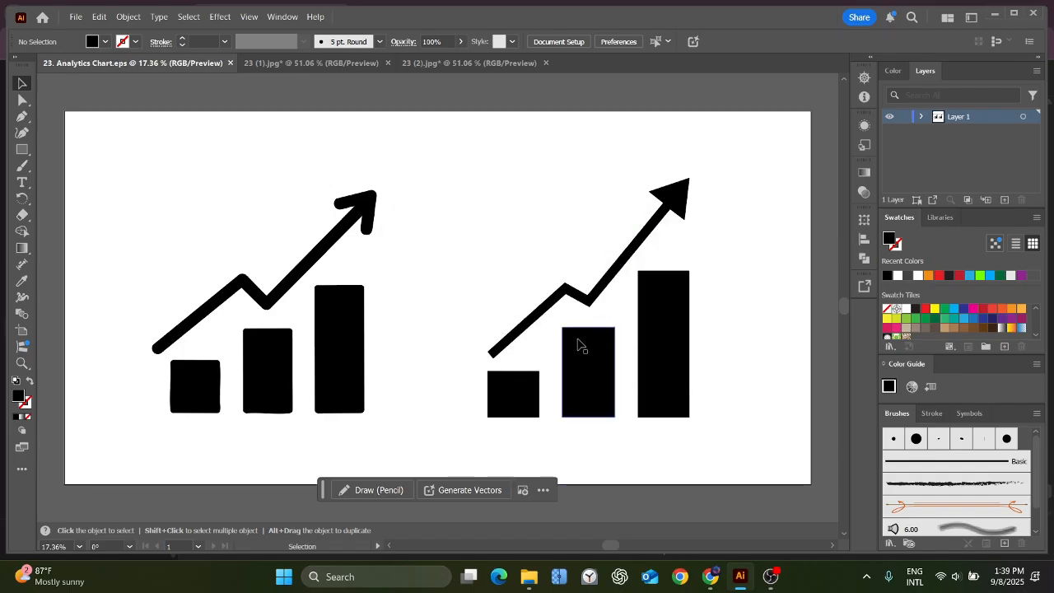
# Export the analytics chart artwork as an RGB JPEG with medium quality and high 300 ppi resolution.
pyautogui.click(75, 18)
pyautogui.moveTo(183, 315)
pyautogui.click(305, 324)
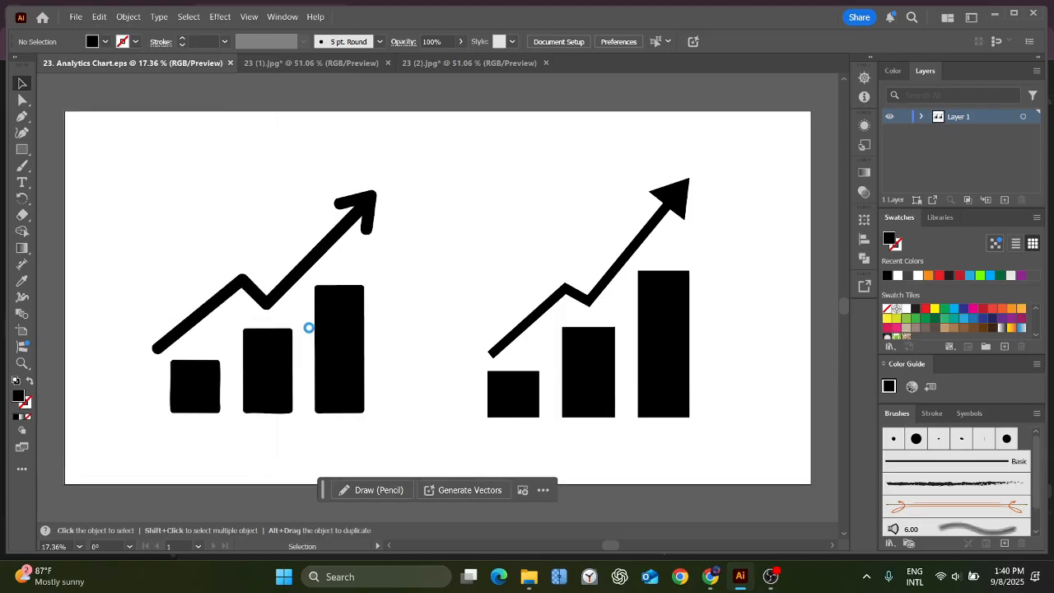
pyautogui.press('Return')
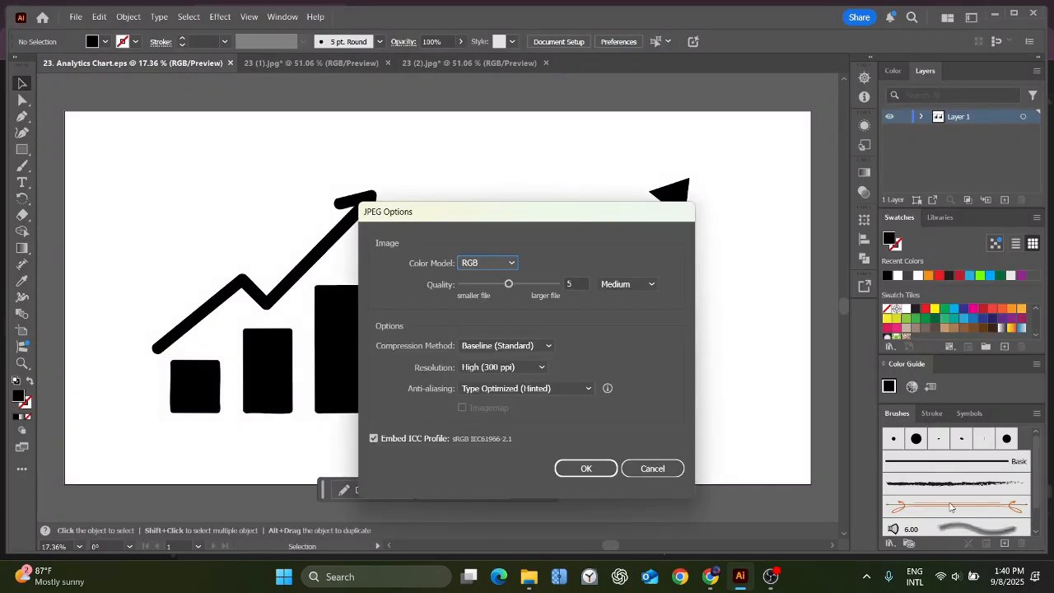
pyautogui.click(581, 471)
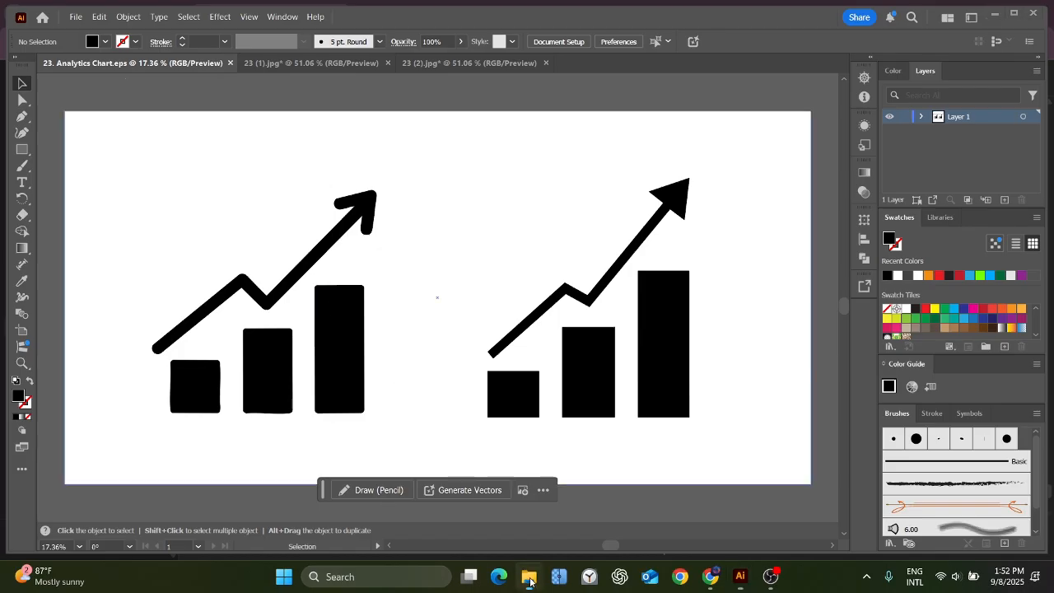
# Open the images 24 (1) and 24 (2), then image-trace the briefcase in 24 (2) and expand the tracing.
pyautogui.click(72, 19)
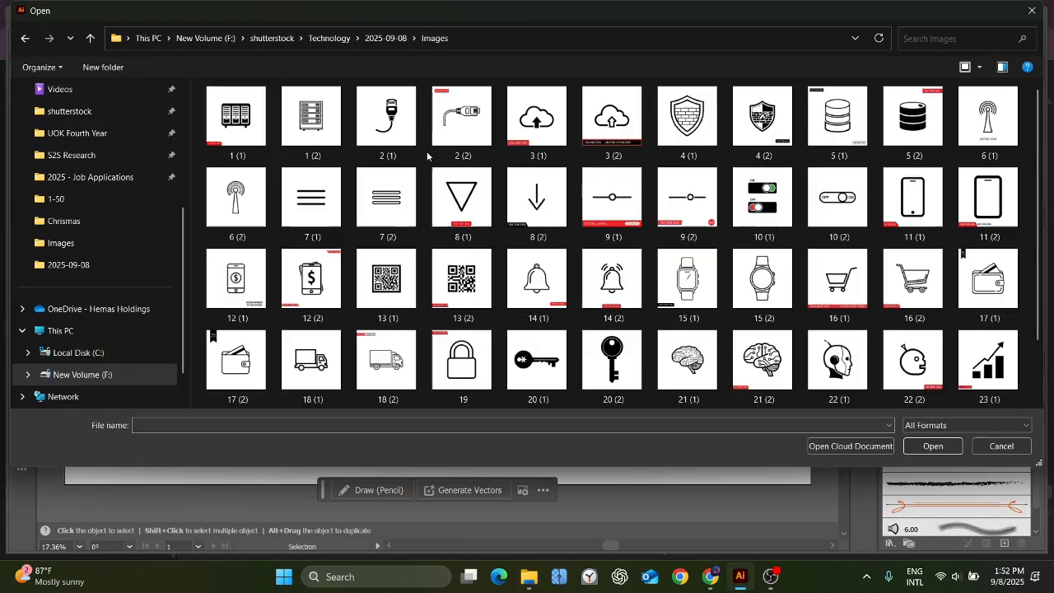
pyautogui.scroll(-2, 427, 151)
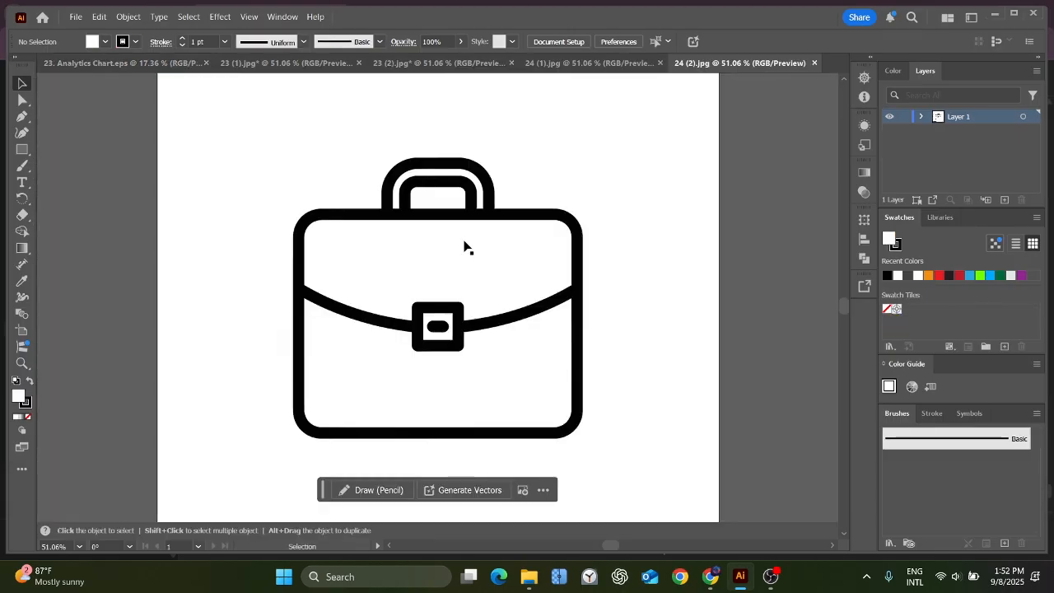
pyautogui.click(463, 242)
pyautogui.click(380, 86)
pyautogui.rightClick(563, 130)
pyautogui.click(372, 41)
# Ungroup the expanded tracing of 24 (2) and delete its white background.
pyautogui.rightClick(656, 187)
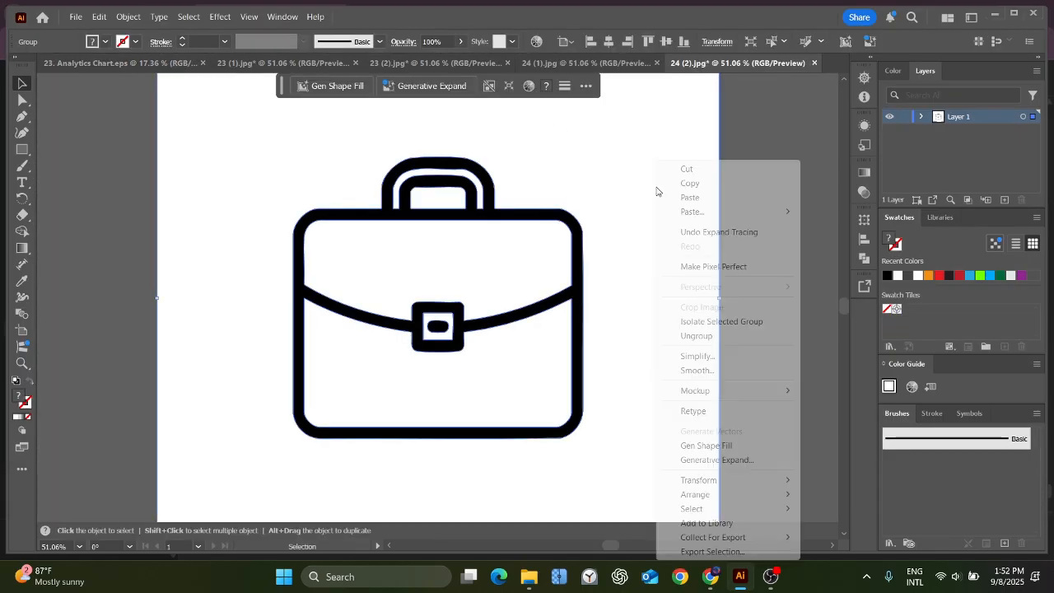
pyautogui.click(698, 336)
pyautogui.click(753, 218)
pyautogui.click(662, 208)
pyautogui.press('Delete')
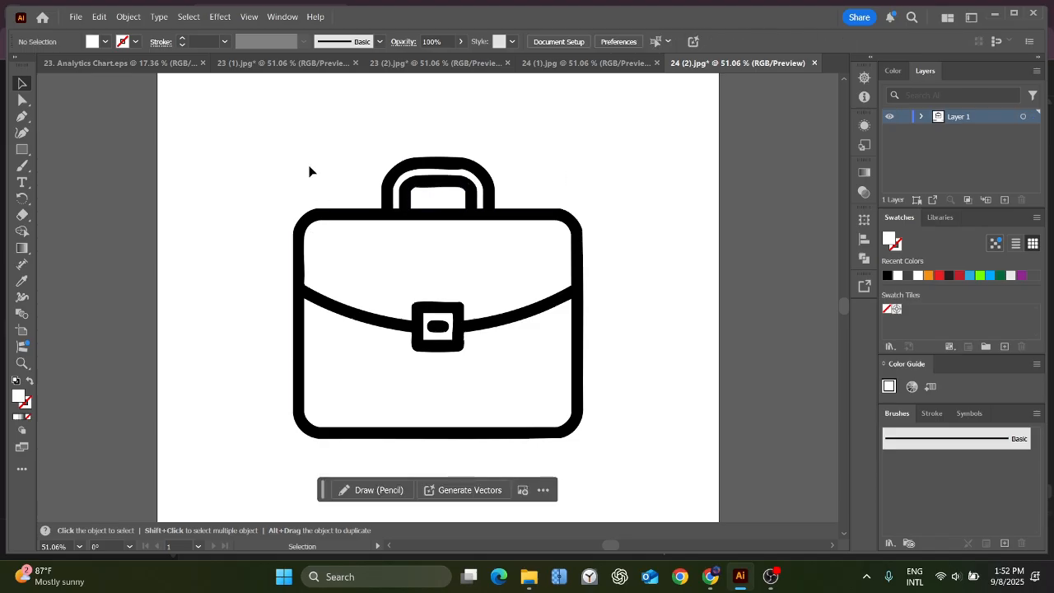
# Move the outlined briefcase into the 23. Analytics Chart.eps document, replacing the left chart.
pyautogui.moveTo(573, 265); pyautogui.dragTo(375, 198)
pyautogui.click(367, 212)
pyautogui.press('Delete')
pyautogui.moveTo(352, 245); pyautogui.dragTo(362, 228)
# Close the 23 (1).jpg and 23 (2).jpg documents without saving changes.
pyautogui.click(345, 62)
pyautogui.click(361, 63)
pyautogui.click(538, 304)
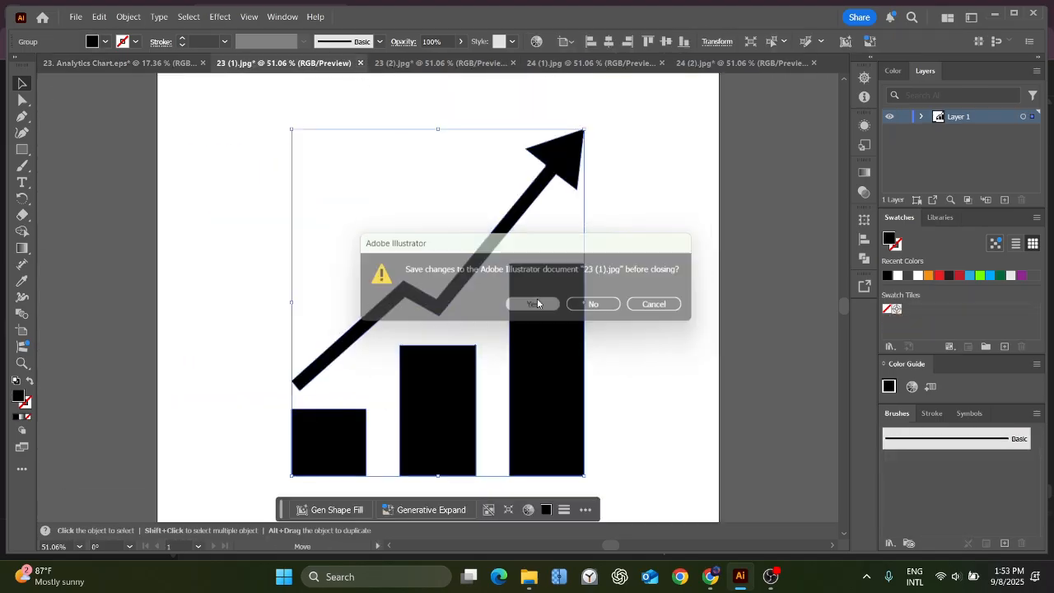
pyautogui.click(991, 528)
pyautogui.click(360, 64)
pyautogui.click(596, 304)
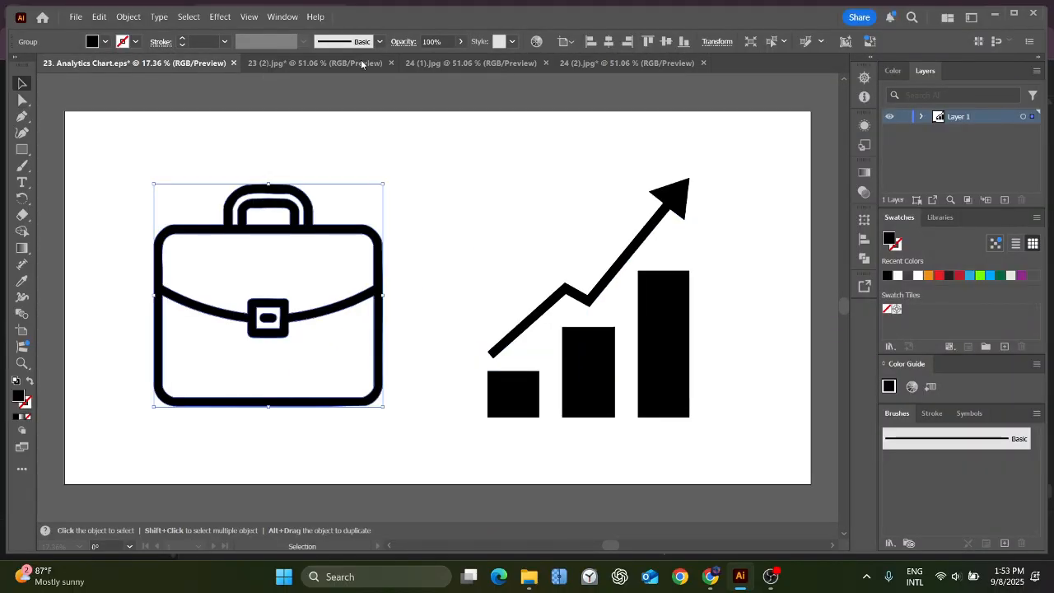
pyautogui.click(391, 63)
pyautogui.click(596, 304)
# Image-trace the solid briefcase in 24 (1).jpg, then expand and ungroup the tracing.
pyautogui.click(376, 65)
pyautogui.click(381, 85)
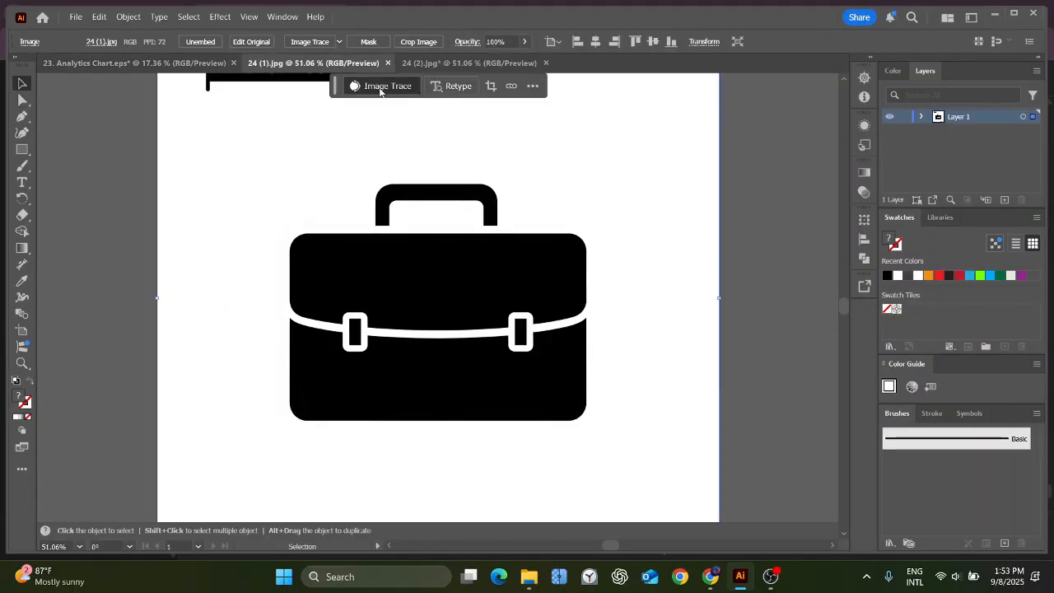
pyautogui.click(384, 86)
pyautogui.click(379, 44)
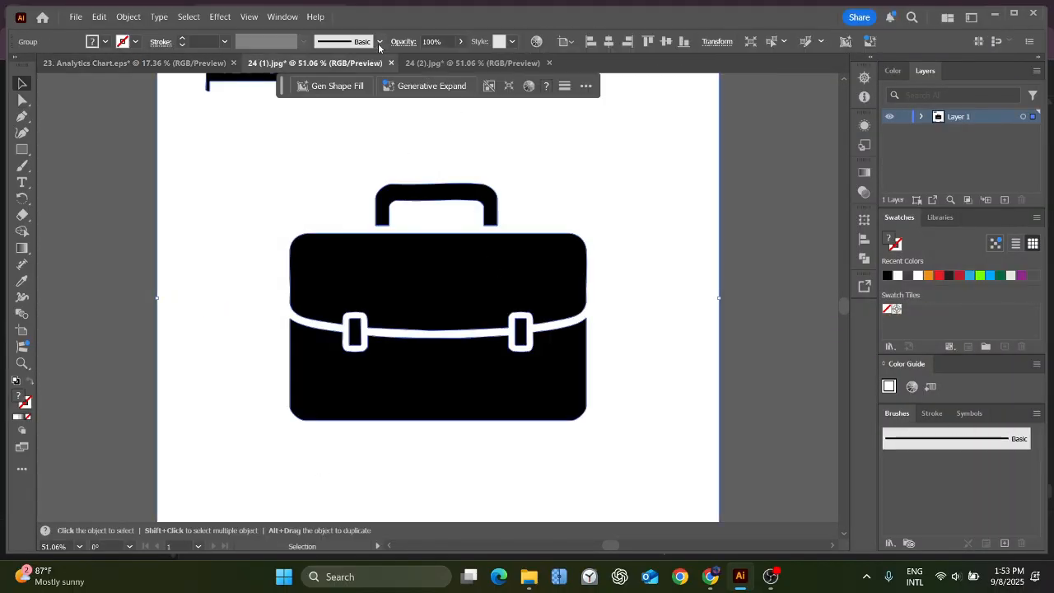
pyautogui.click(750, 255)
# Move the solid briefcase, without the image's banner or background, into 23. Analytics Chart.eps, replacing the right chart.
pyautogui.moveTo(258, 170); pyautogui.dragTo(637, 410)
pyautogui.moveTo(487, 262); pyautogui.dragTo(557, 355)
pyautogui.click(654, 309)
pyautogui.press('Delete')
pyautogui.moveTo(576, 318); pyautogui.dragTo(631, 273)
pyautogui.moveTo(571, 340); pyautogui.dragTo(602, 259)
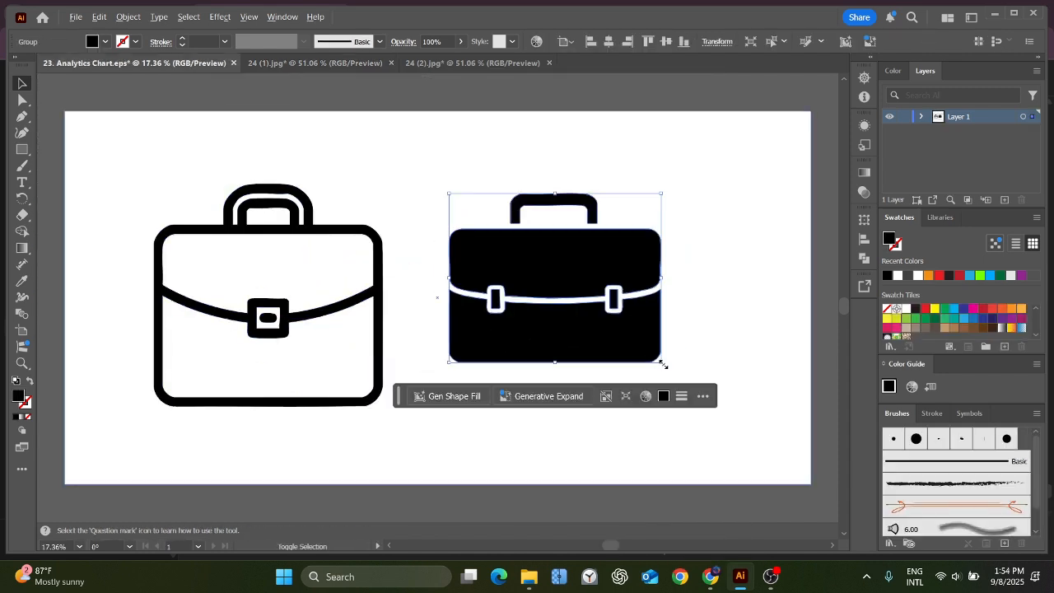
# Enlarge the solid briefcase and align it beside the outlined one on the right half of the artboard.
pyautogui.moveTo(661, 362); pyautogui.dragTo(694, 388)
pyautogui.moveTo(598, 269); pyautogui.dragTo(638, 280)
pyautogui.moveTo(734, 177); pyautogui.dragTo(725, 186)
pyautogui.moveTo(650, 289); pyautogui.dragTo(645, 286)
# Copy the title "Business Briefcase" from item 24 of the ChatGPT prompt list in Chrome and return to Illustrator.
pyautogui.hotkey('alt', 'Tab')
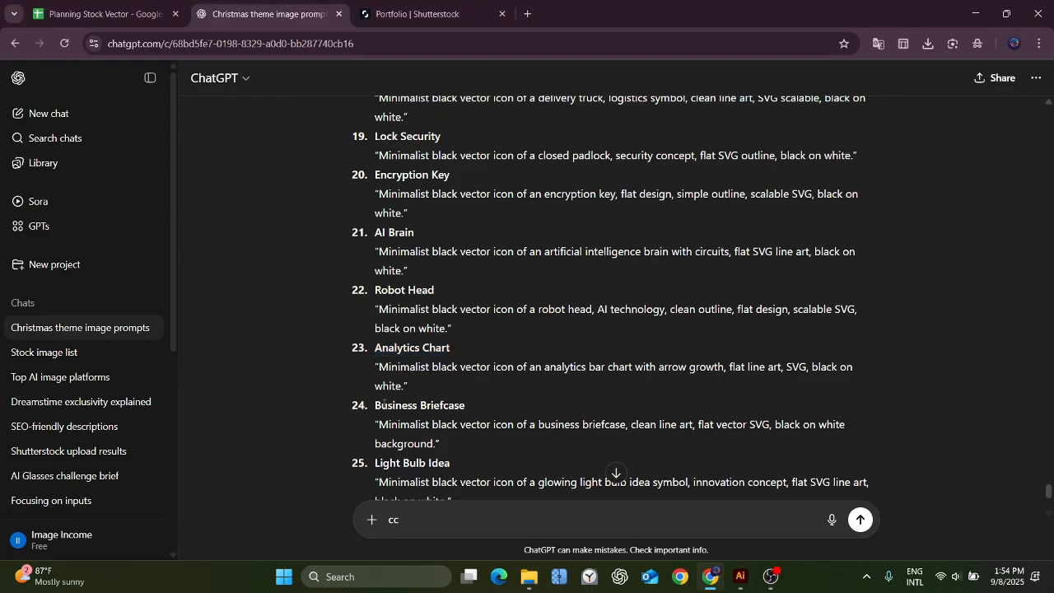
pyautogui.moveTo(375, 404); pyautogui.dragTo(465, 404)
pyautogui.hotkey('ctrl', 'c')
pyautogui.hotkey('alt', 'Tab')
# Save the document on the computer as "24. Business Briefcase" in the Illustrator 10 EPS version.
pyautogui.click(76, 16)
pyautogui.click(131, 154)
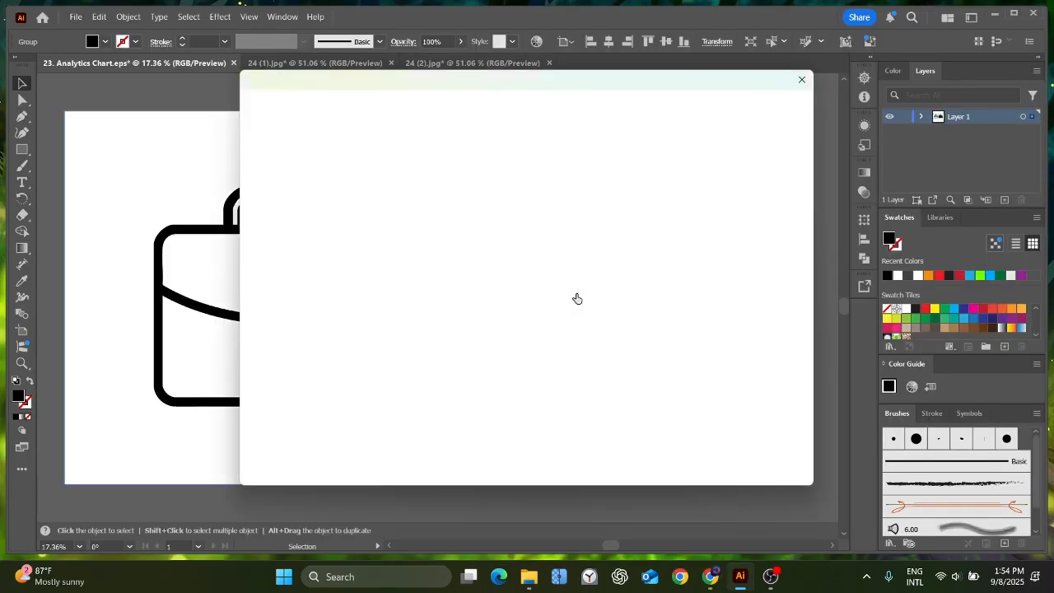
pyautogui.click(609, 400)
pyautogui.write('24.')
pyautogui.hotkey('ctrl', 'v')
pyautogui.press('Return')
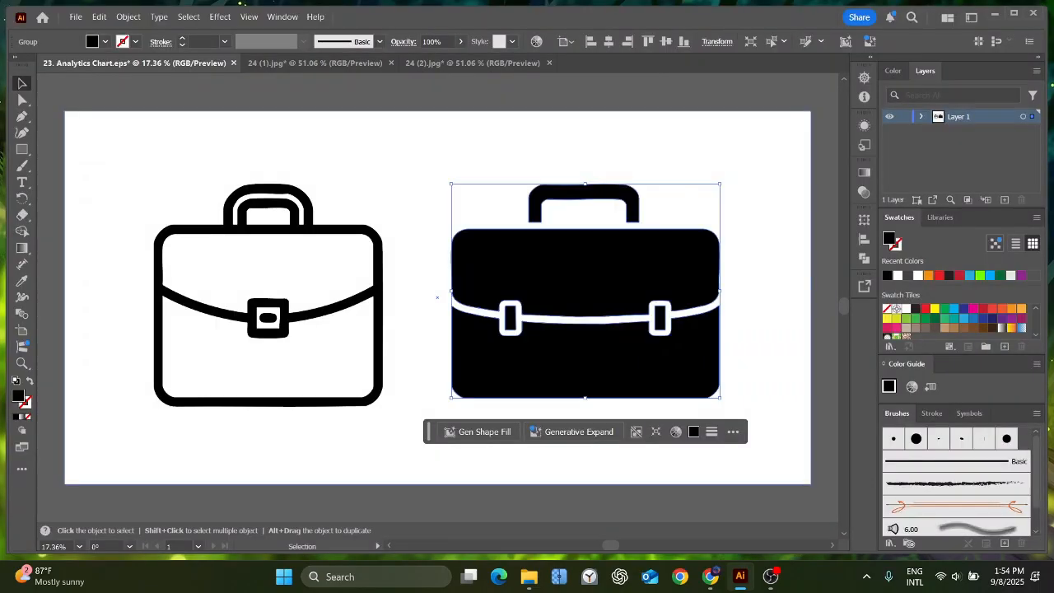
pyautogui.click(504, 91)
pyautogui.click(494, 245)
pyautogui.click(586, 462)
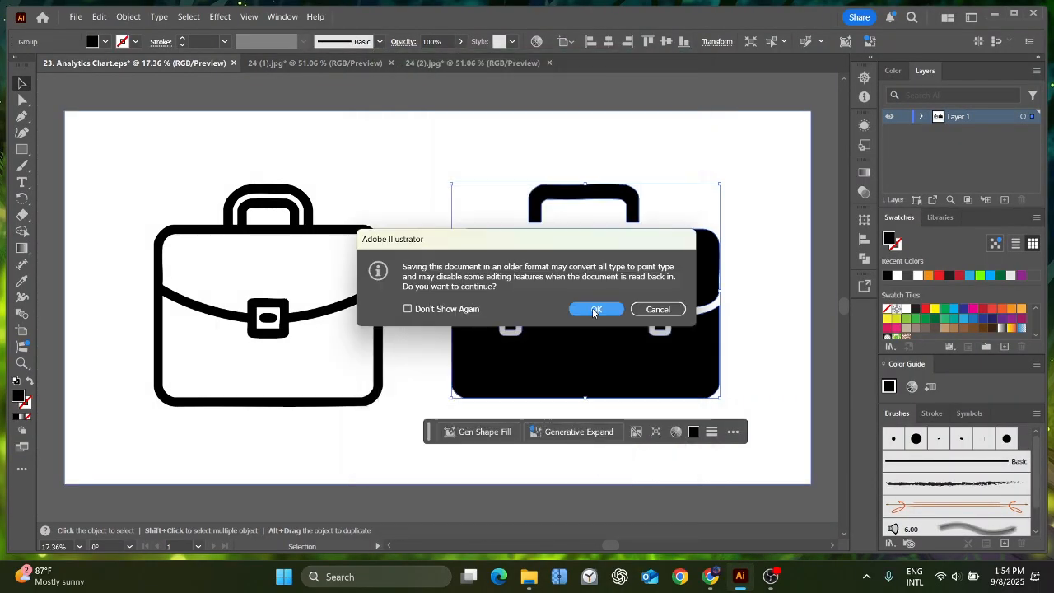
pyautogui.click(595, 307)
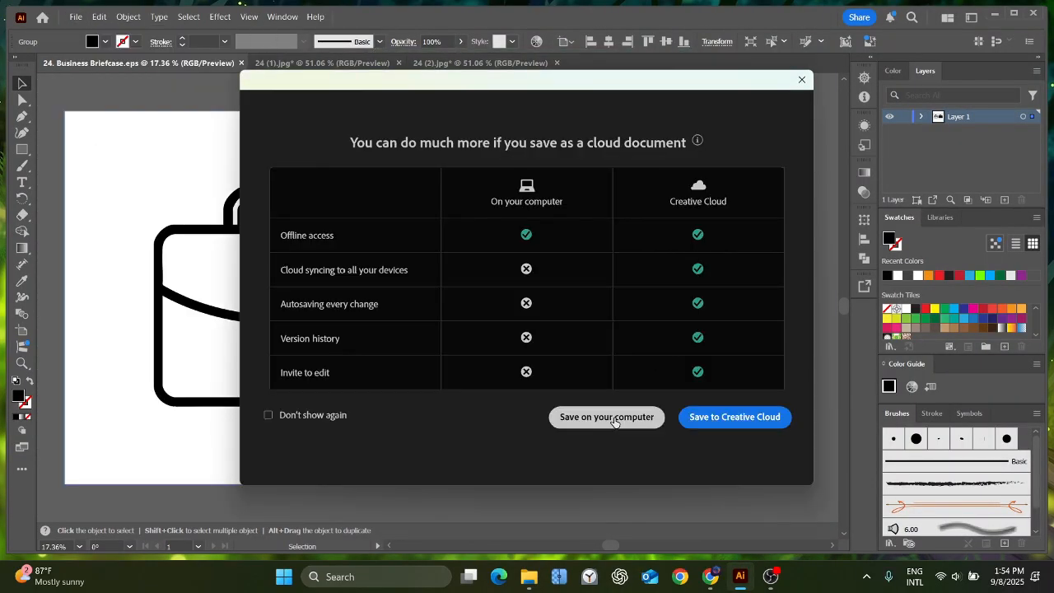
pyautogui.click(613, 419)
pyautogui.click(1002, 533)
# Export the briefcase artwork as an RGB JPEG with medium quality and high 300 ppi resolution.
pyautogui.click(76, 16)
pyautogui.moveTo(165, 317)
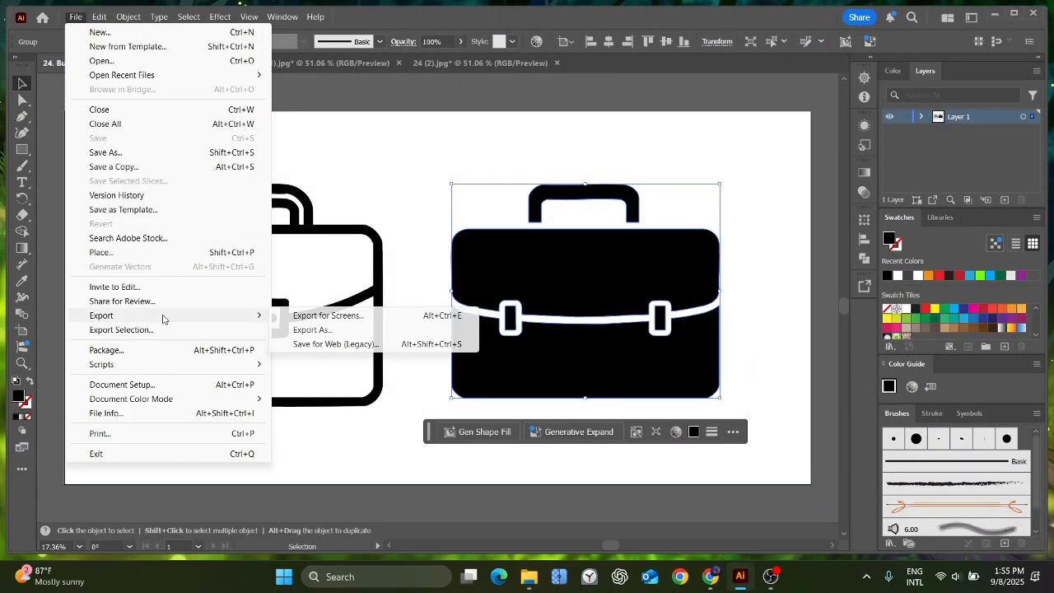
pyautogui.click(321, 330)
pyautogui.click(932, 529)
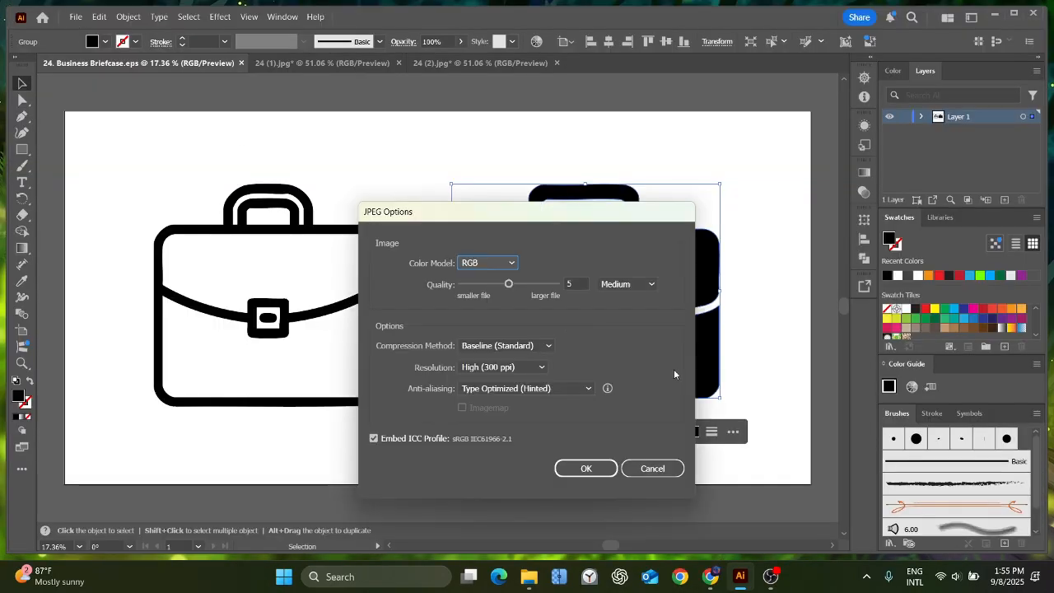
pyautogui.click(586, 467)
# Open the images 25 (1) and 25 (2) and image-trace the light bulb in 25 (2).
pyautogui.click(75, 18)
pyautogui.click(91, 66)
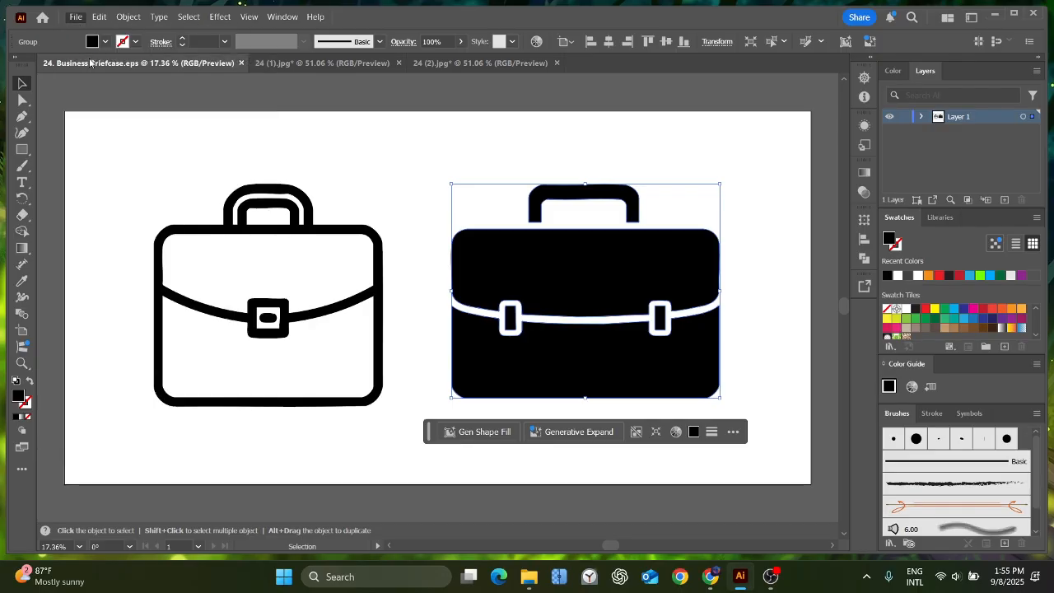
pyautogui.click(462, 362)
pyautogui.keyDown('ctrl'); pyautogui.click(537, 362); pyautogui.keyUp('ctrl')
pyautogui.click(932, 446)
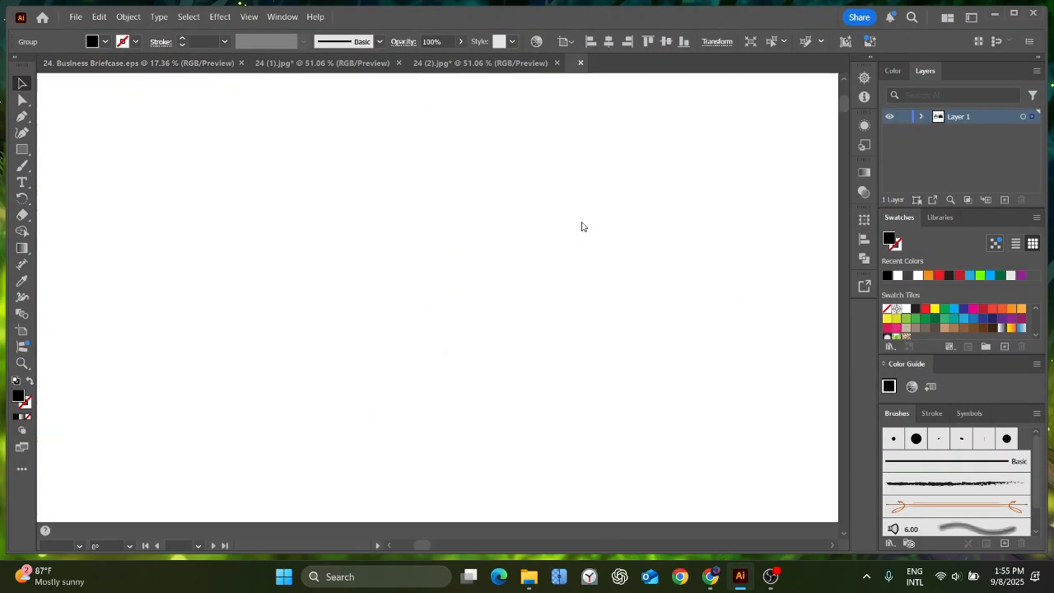
pyautogui.click(583, 228)
pyautogui.click(384, 86)
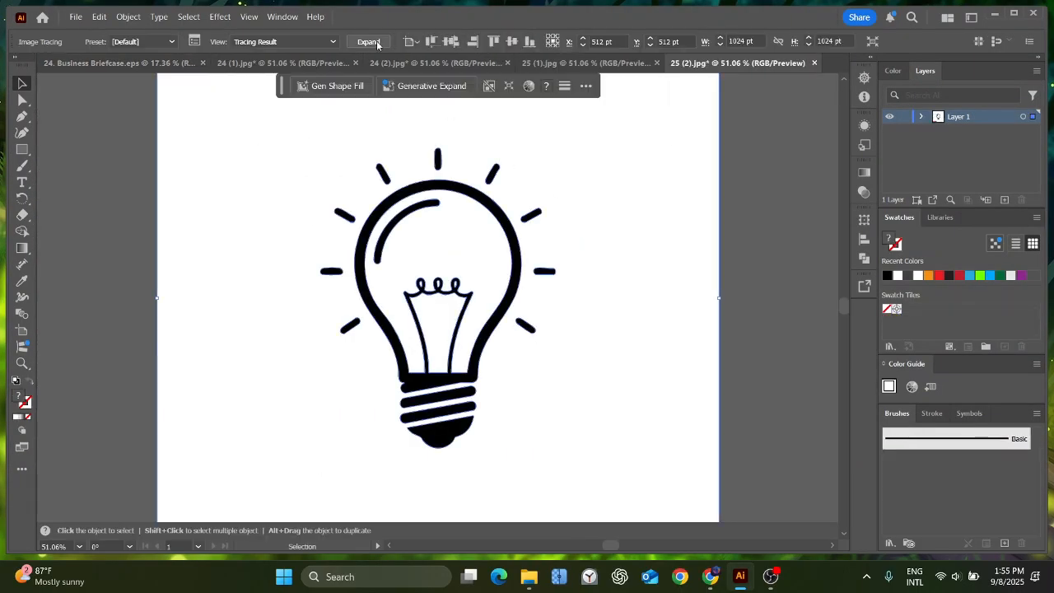
# Expand and ungroup the traced bulb in 25 (2), and clear away its white background shapes.
pyautogui.click(379, 41)
pyautogui.rightClick(628, 204)
pyautogui.click(661, 339)
pyautogui.click(739, 285)
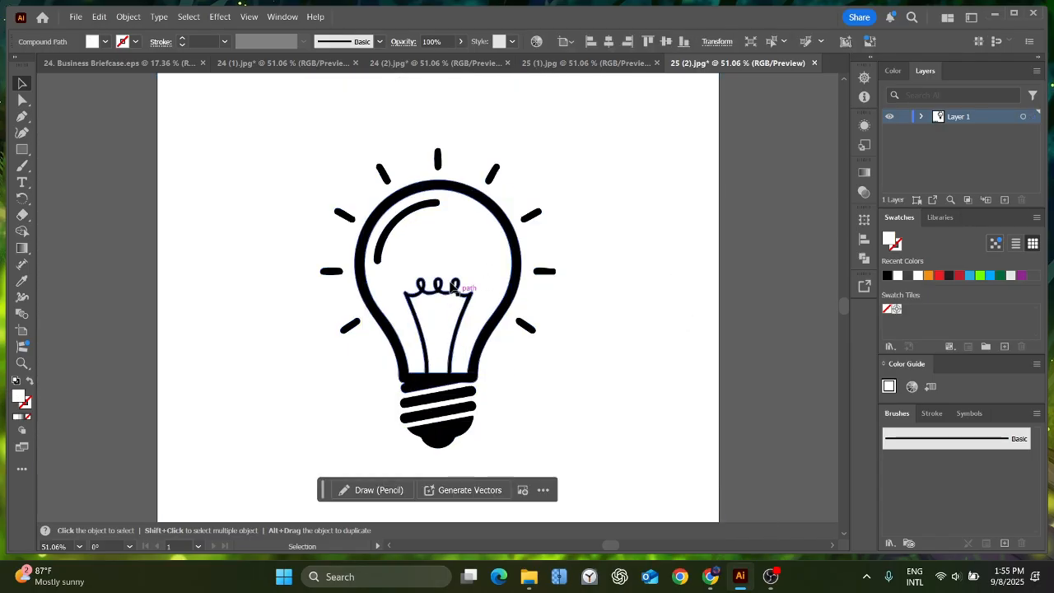
pyautogui.click(448, 287)
pyautogui.click(441, 289)
# Move the glowing bulb artwork into the Business Briefcase document, scaled in place of the briefcase on the artboard's left half.
pyautogui.moveTo(300, 143); pyautogui.dragTo(588, 402)
pyautogui.moveTo(431, 384); pyautogui.dragTo(244, 380)
pyautogui.click(312, 232)
pyautogui.press('Delete')
pyautogui.moveTo(284, 285); pyautogui.dragTo(343, 216)
pyautogui.moveTo(304, 340); pyautogui.dragTo(320, 296)
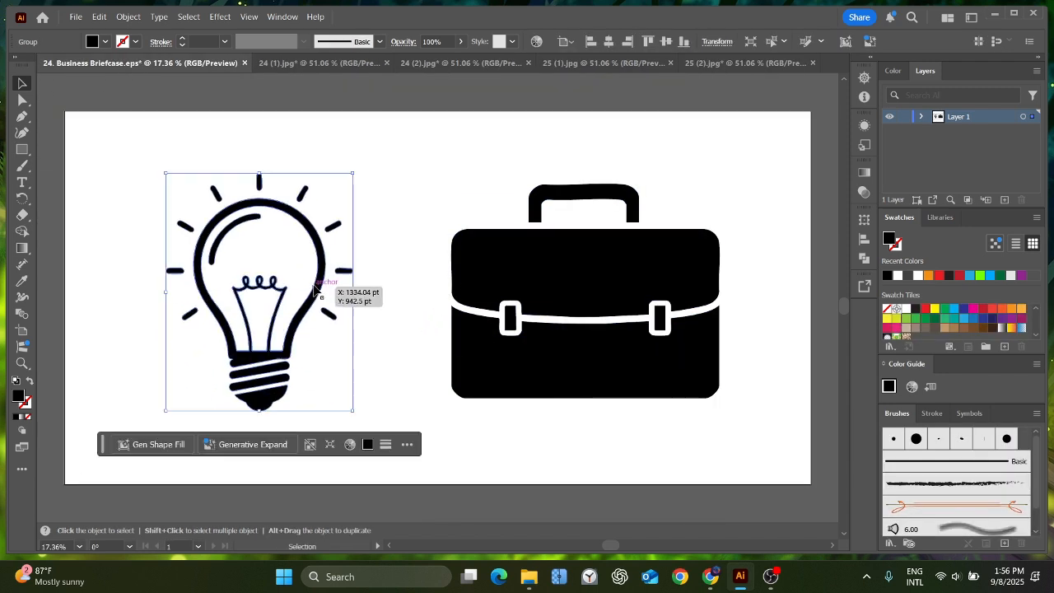
# Image-trace the light bulb in 25 (1) and expand the tracing into paths.
pyautogui.click(611, 63)
pyautogui.moveTo(477, 152); pyautogui.dragTo(492, 152)
pyautogui.click(412, 85)
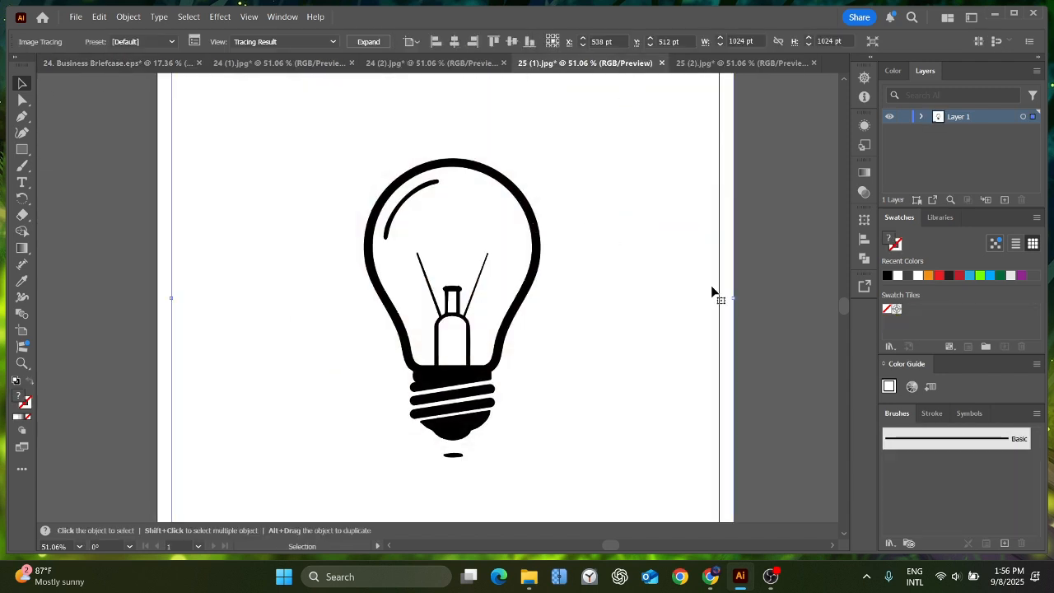
pyautogui.click(367, 41)
pyautogui.click(770, 271)
pyautogui.click(451, 456)
pyautogui.press('Delete')
pyautogui.hotkey('ctrl', 'z')
# Ungroup the expanded bulb in 25 (1) and delete its white fill shapes and the small black ellipse beneath the base.
pyautogui.rightClick(535, 362)
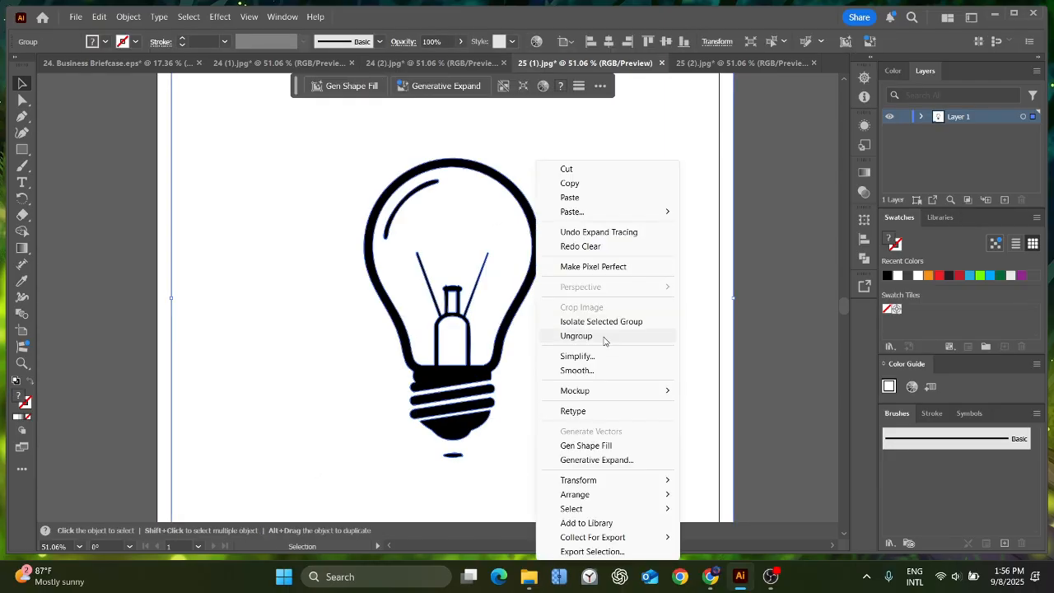
pyautogui.click(604, 337)
pyautogui.click(556, 354)
pyautogui.press('Delete')
pyautogui.click(439, 231)
pyautogui.click(452, 303)
pyautogui.press('Delete')
pyautogui.click(451, 332)
pyautogui.press('Delete')
pyautogui.click(452, 454)
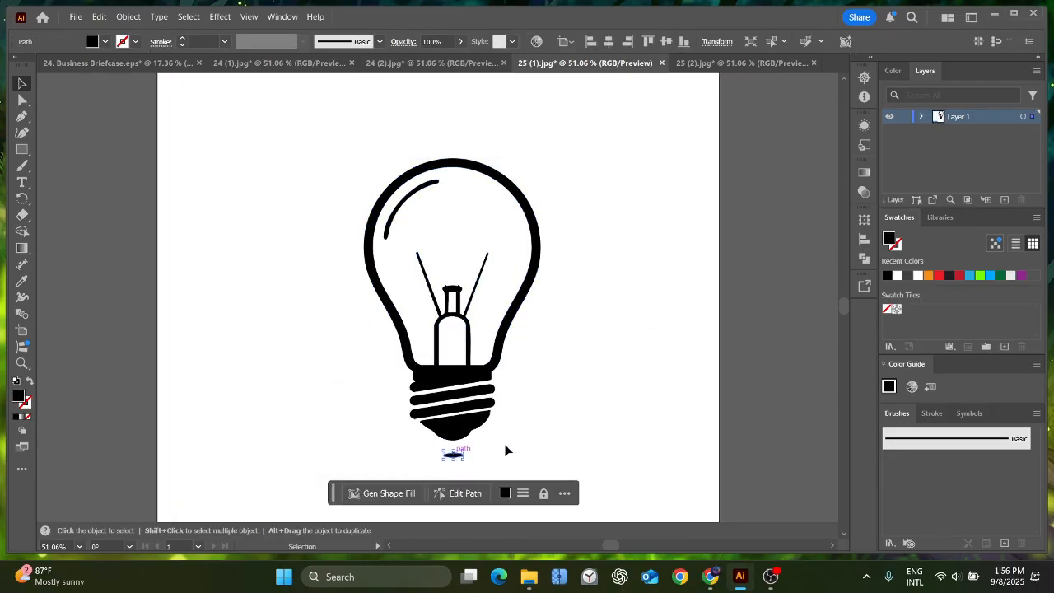
pyautogui.press('Delete')
# Group the plain bulb and place it enlarged in the Business Briefcase document, replacing the remaining briefcase on the artboard's right half.
pyautogui.hotkey('ctrl', 'a')
pyautogui.hotkey('ctrl', 'g')
pyautogui.moveTo(460, 366); pyautogui.dragTo(530, 347)
pyautogui.click(521, 277)
pyautogui.press('Delete')
pyautogui.moveTo(557, 266); pyautogui.dragTo(606, 191)
pyautogui.moveTo(562, 381); pyautogui.dragTo(612, 362)
pyautogui.moveTo(656, 421); pyautogui.dragTo(661, 431)
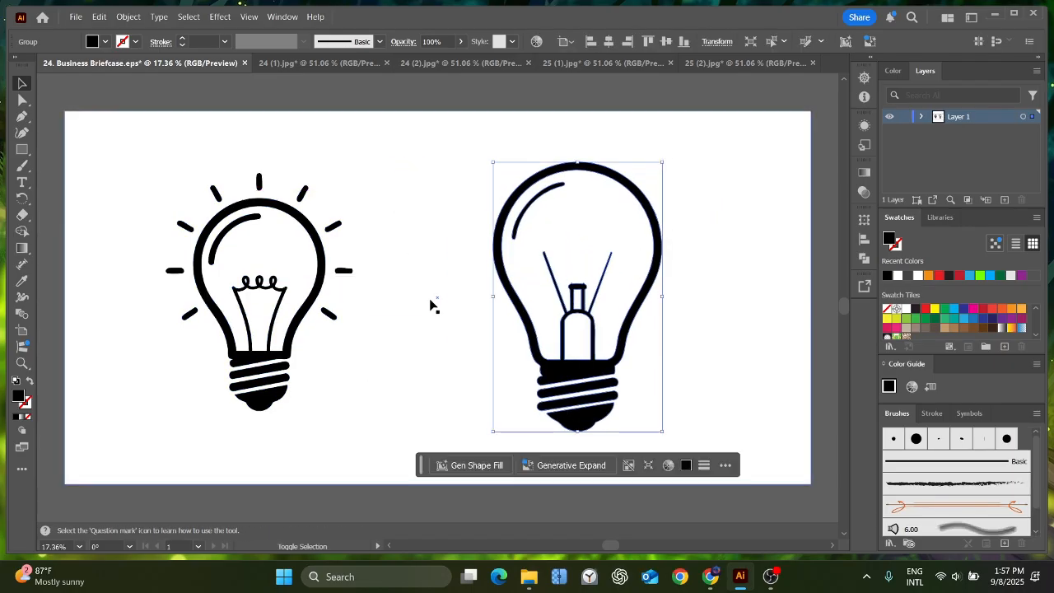
# Enlarge the glowing bulb to roughly match the plain one and adjust its position on the artboard's left half.
pyautogui.click(284, 362)
pyautogui.moveTo(352, 409); pyautogui.dragTo(376, 440)
pyautogui.moveTo(279, 393); pyautogui.dragTo(291, 392)
pyautogui.click(230, 93)
# Copy the title "Light Bulb Idea" from item 25 of the ChatGPT prompt list in Chrome and return to Illustrator.
pyautogui.click(710, 576)
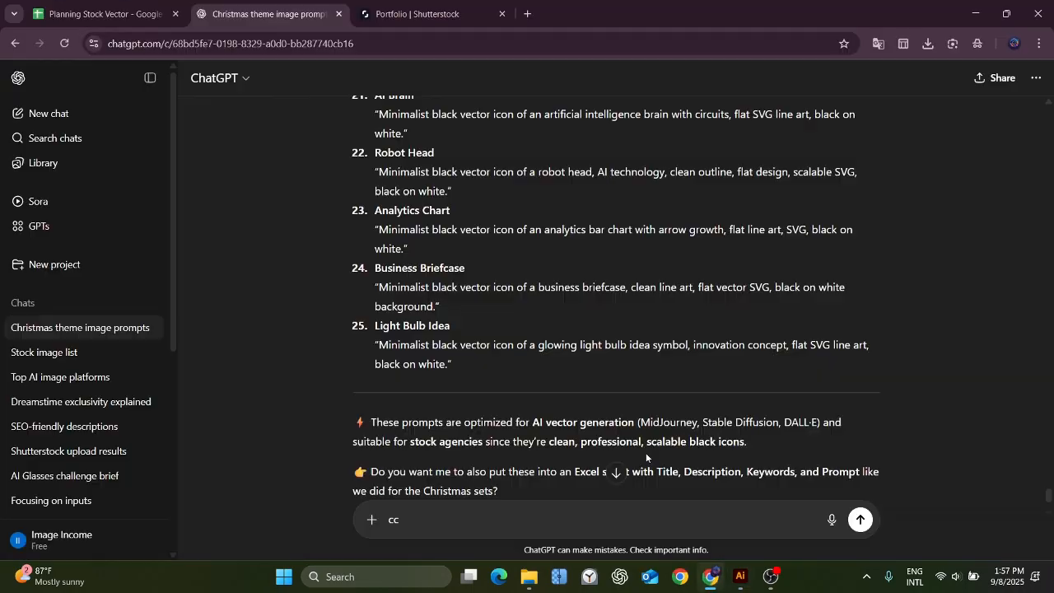
pyautogui.moveTo(373, 325); pyautogui.dragTo(469, 321)
pyautogui.click(527, 320)
pyautogui.click(979, 12)
# Export the bulb artwork as "25. Light Bulb Idea", an RGB JPEG with medium quality and high 300 ppi resolution.
pyautogui.click(75, 16)
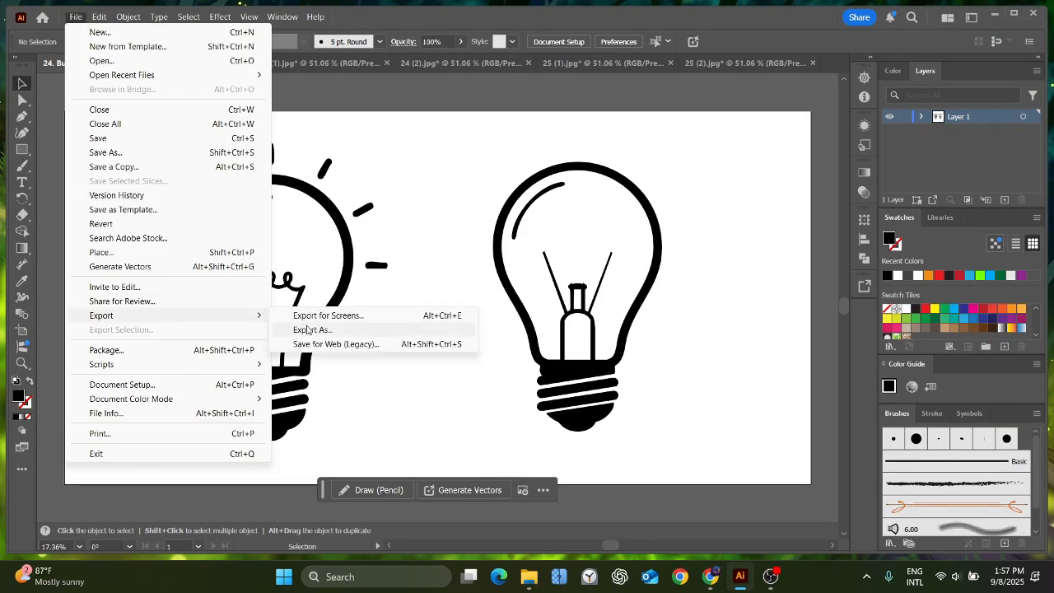
pyautogui.click(346, 330)
pyautogui.write('25.')
pyautogui.write('Light Bulb')
pyautogui.press('Return')
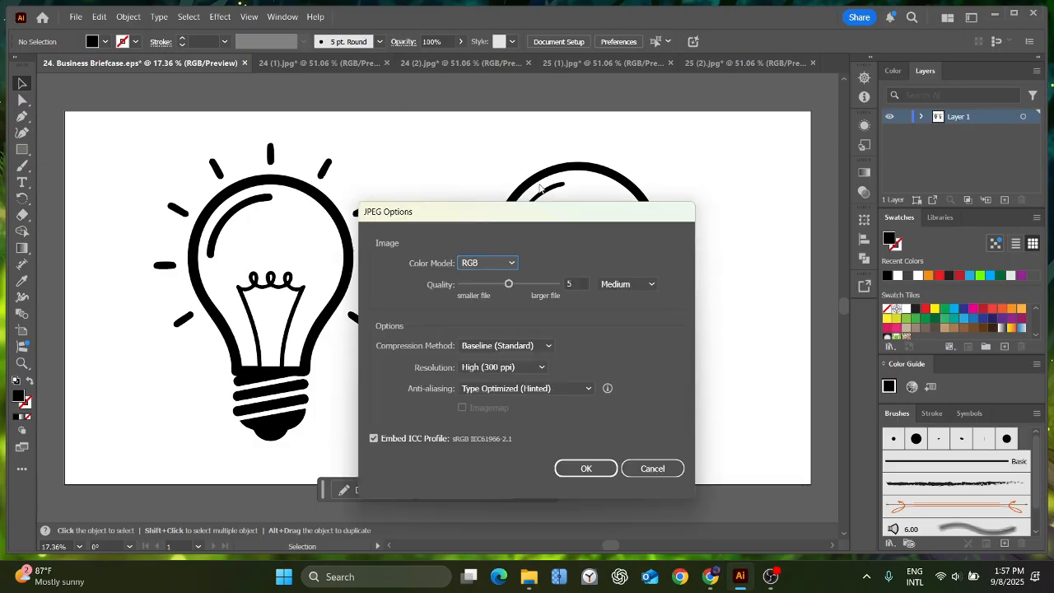
pyautogui.press('Return')
# Save the document as the Illustrator EPS file "25. Light Bulb Idea" and close the finished documents.
pyautogui.click(75, 16)
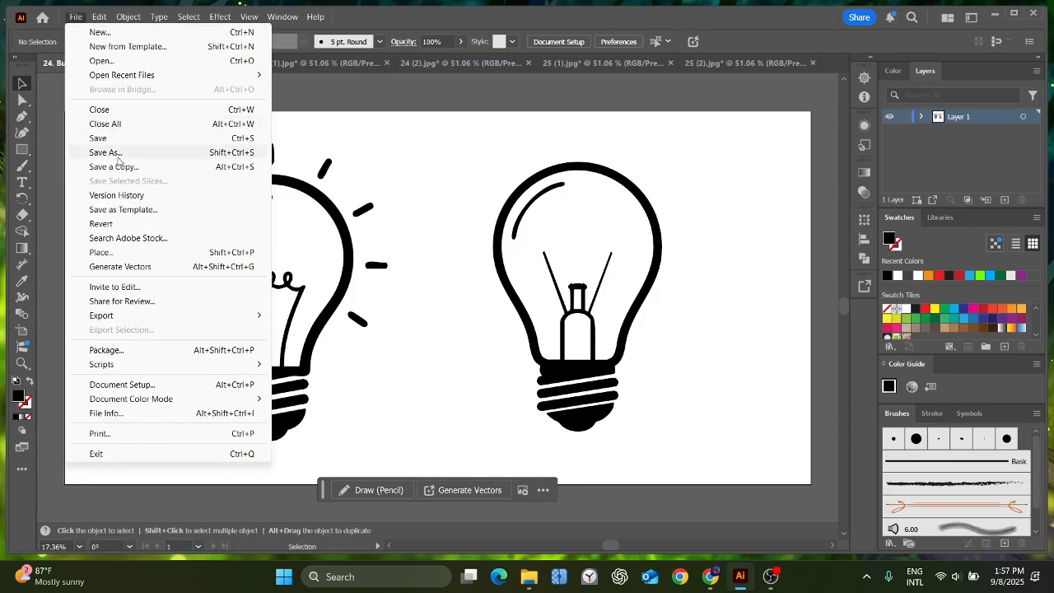
pyautogui.click(107, 149)
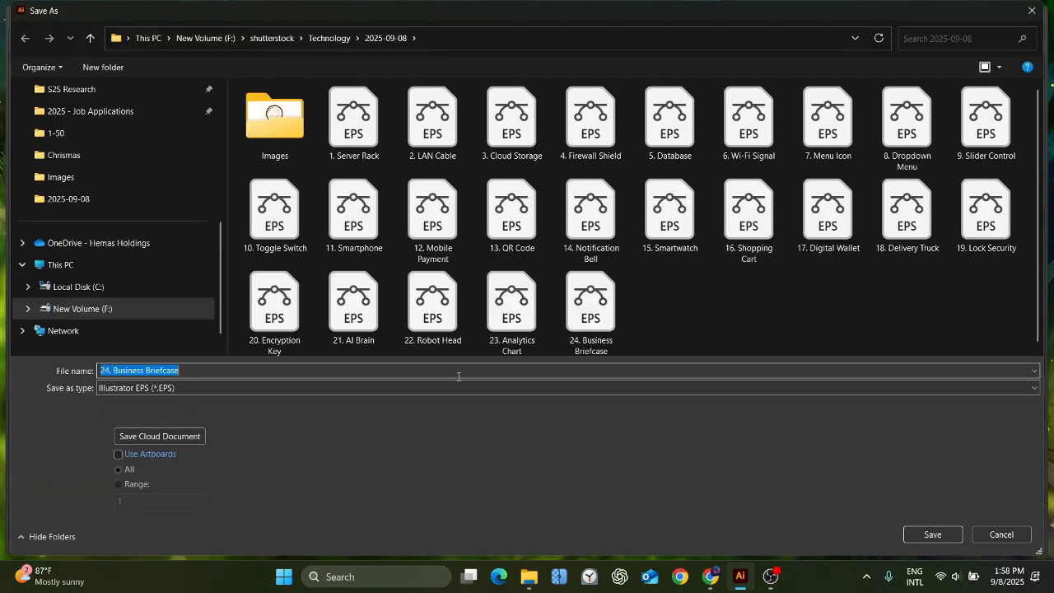
pyautogui.write('25. Light Bulb Idea')
pyautogui.click(933, 535)
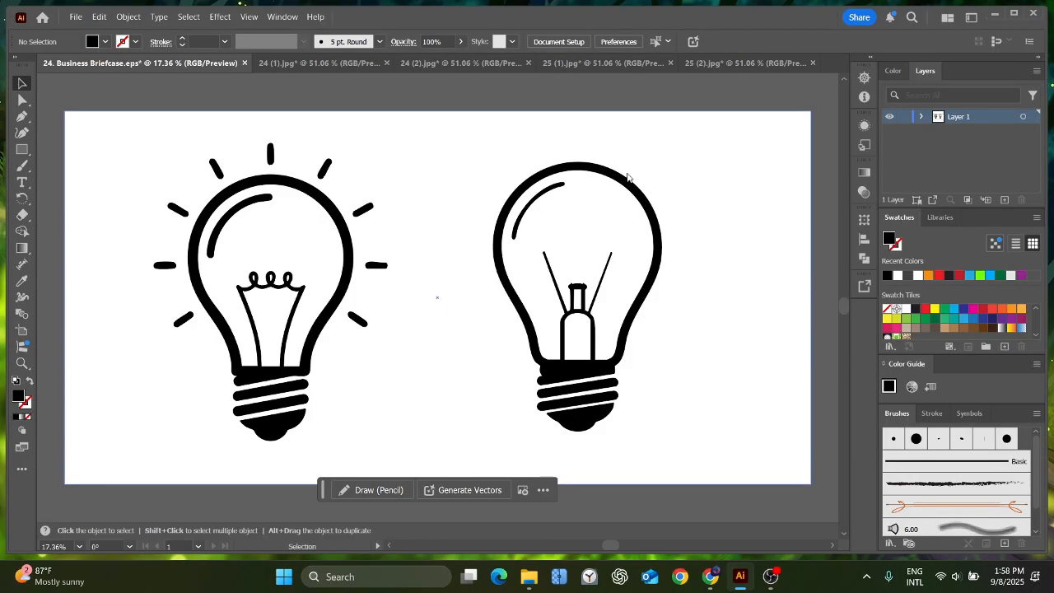
pyautogui.click(567, 459)
pyautogui.click(598, 309)
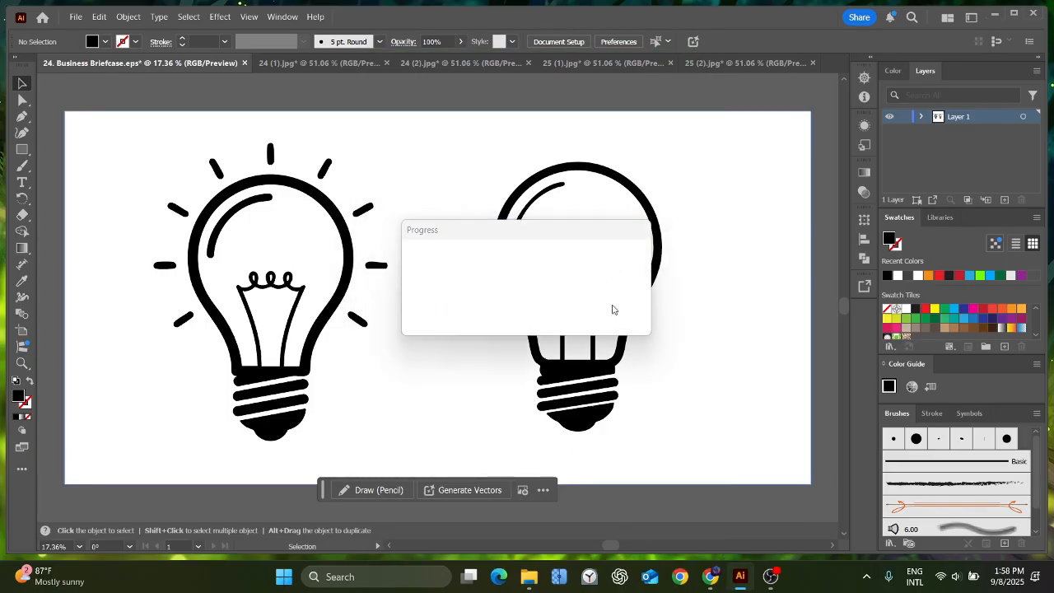
pyautogui.click(245, 62)
pyautogui.click(187, 64)
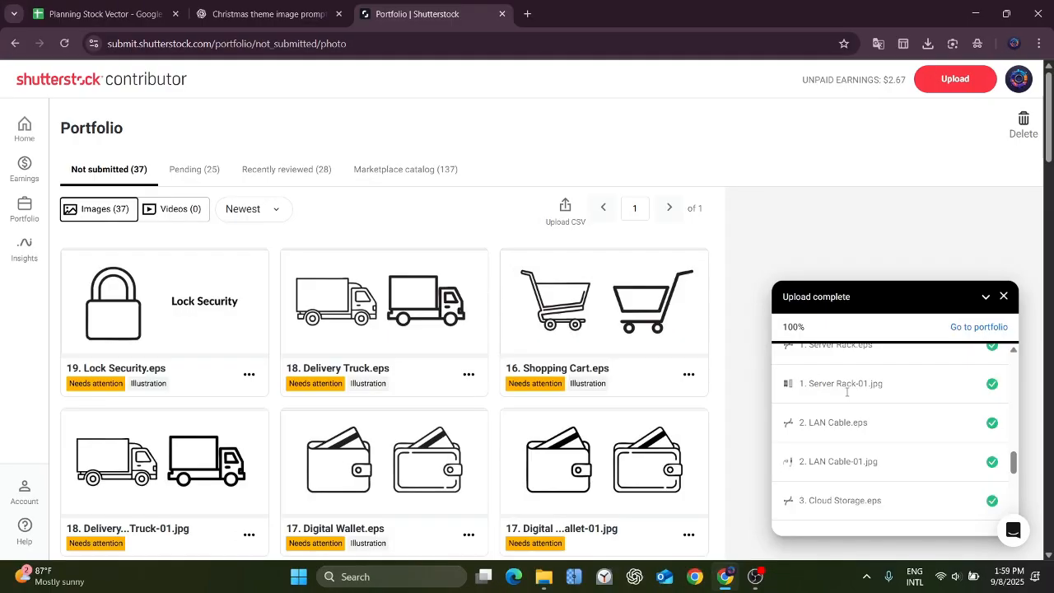
# Review the uploaded EPS and JPEG pairs among the not submitted images in the Shutterstock Contributor portfolio.
pyautogui.scroll(-6, 846, 391)
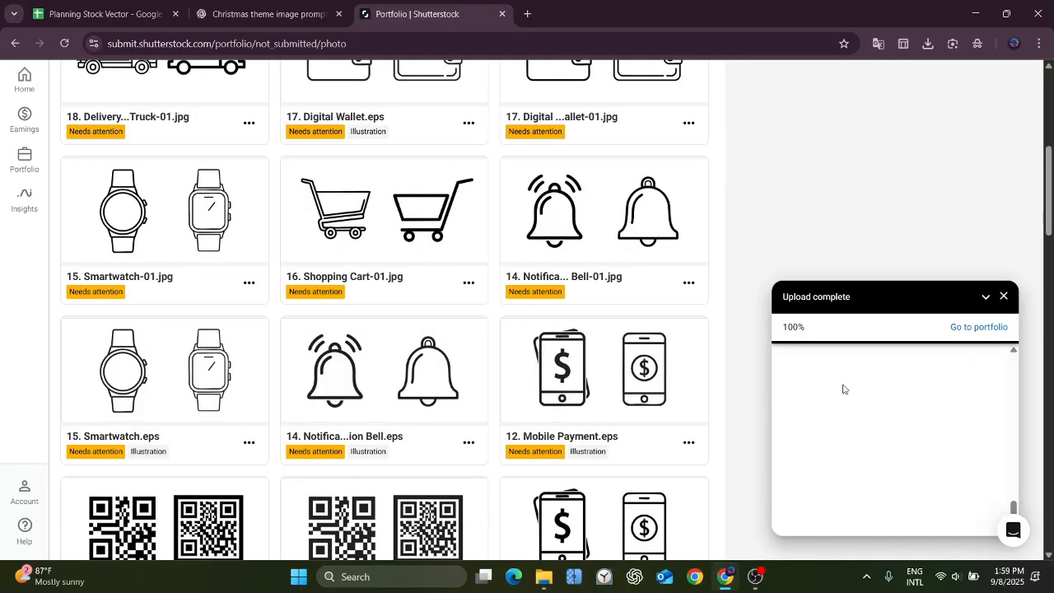
pyautogui.scroll(-8, 839, 385)
pyautogui.scroll(-5, 834, 381)
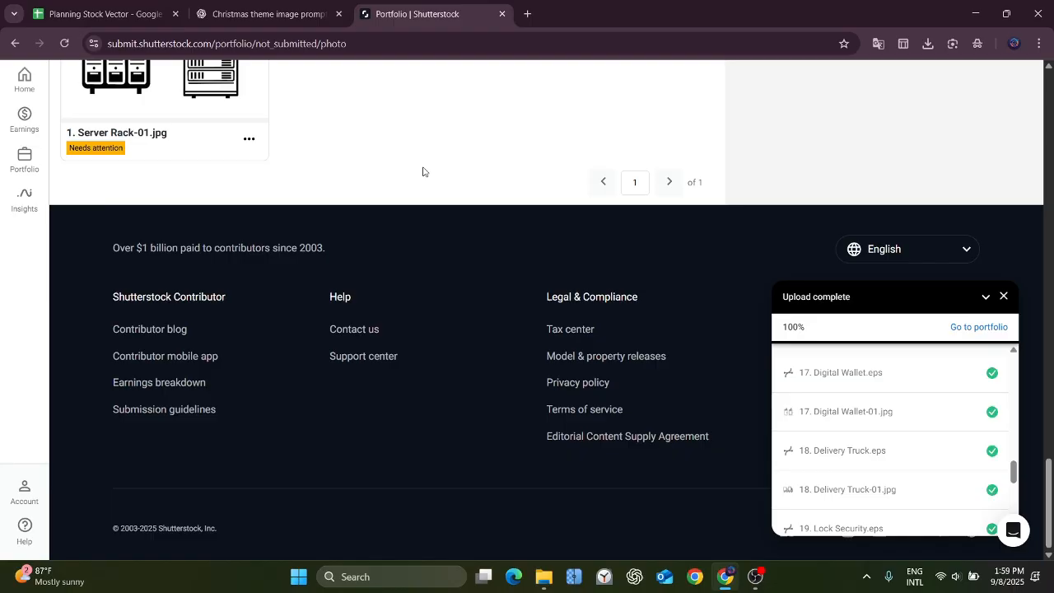
pyautogui.scroll(3, 423, 171)
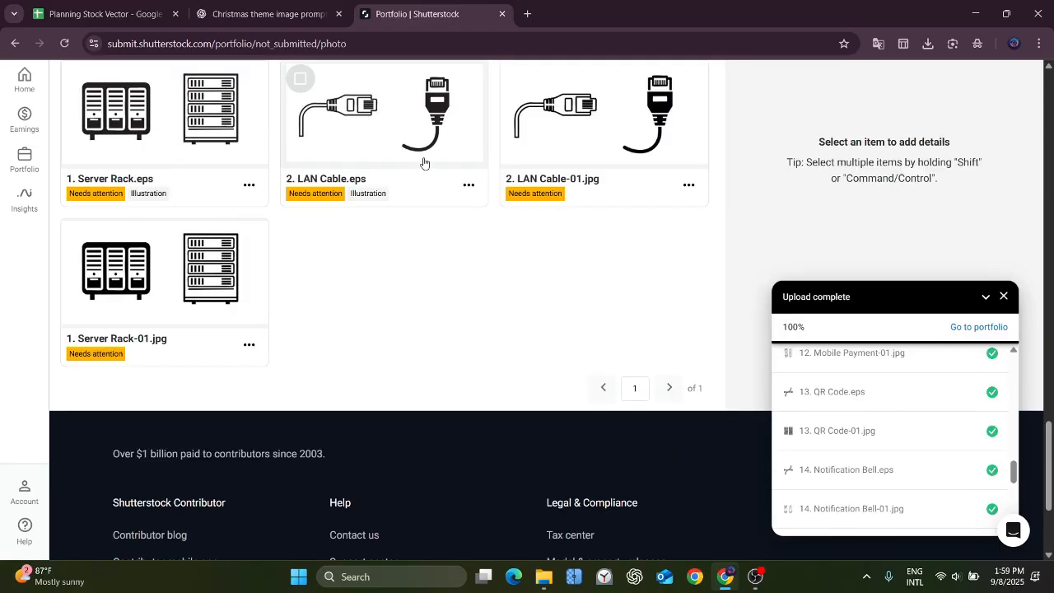
pyautogui.scroll(2, 476, 244)
pyautogui.scroll(2, 475, 244)
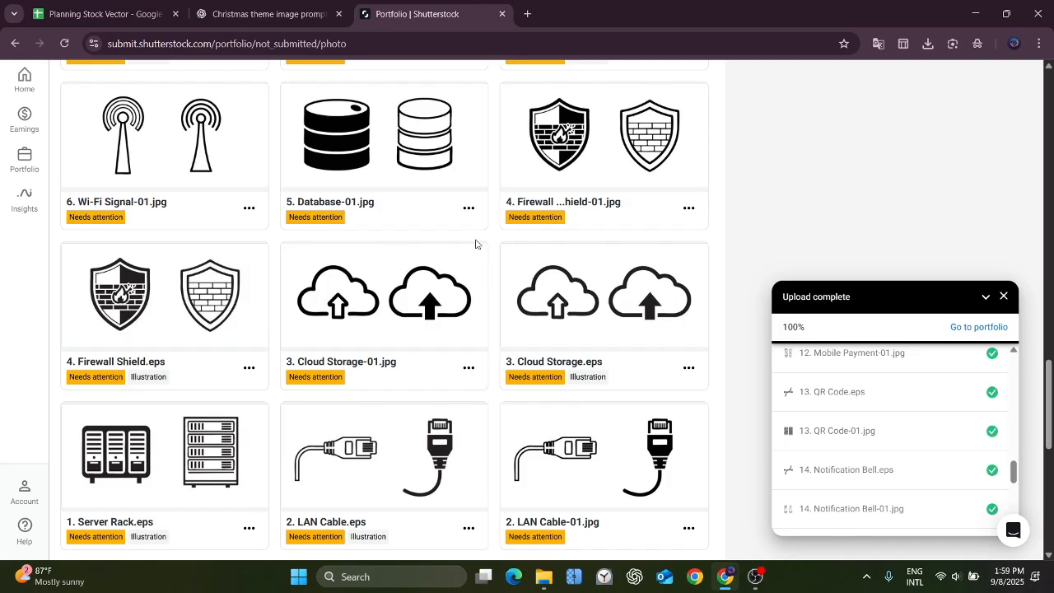
pyautogui.scroll(3, 476, 245)
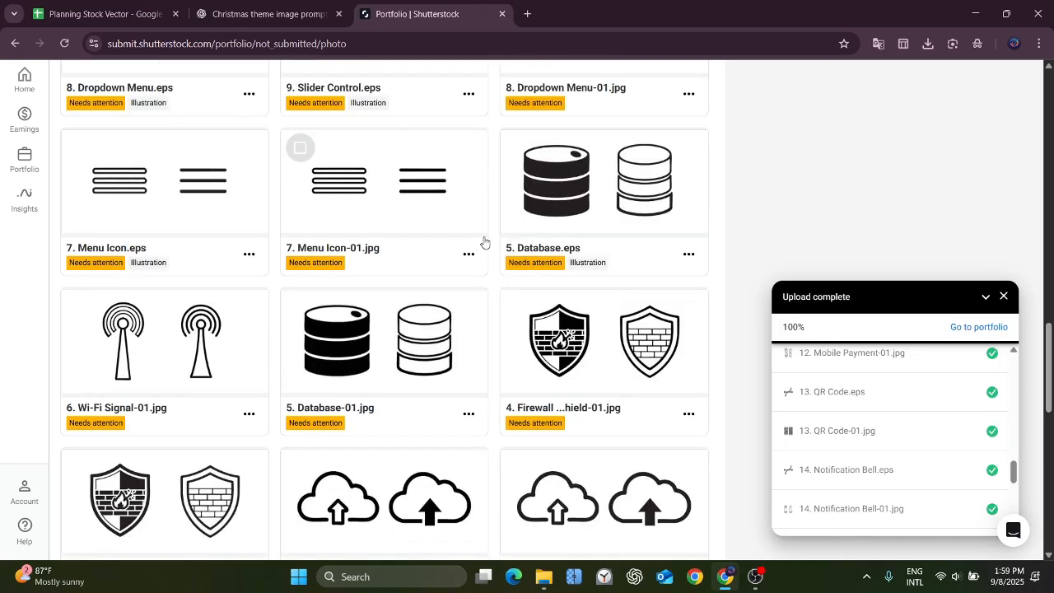
pyautogui.scroll(8, 484, 242)
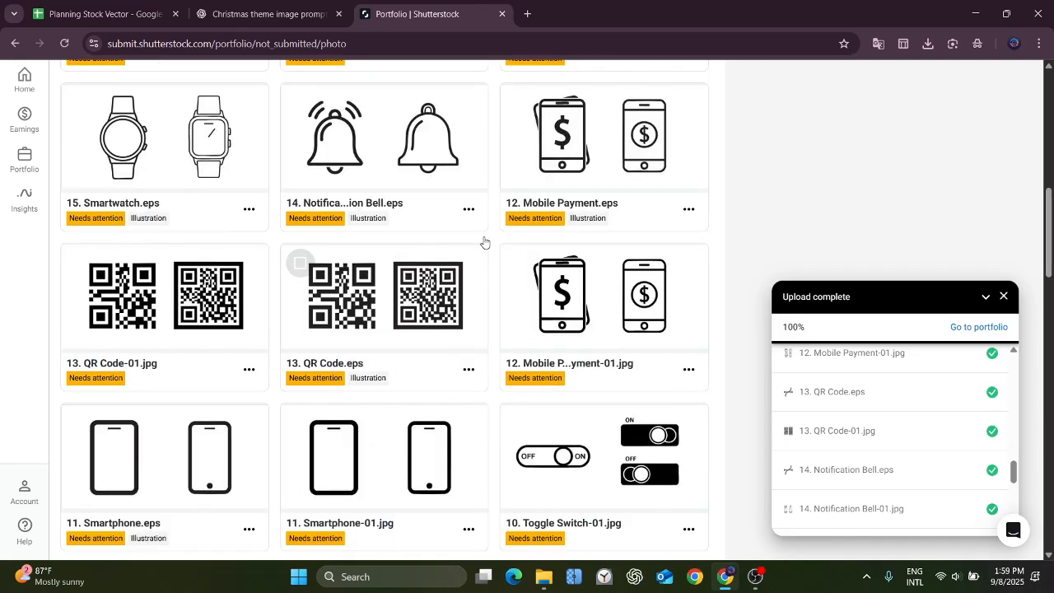
pyautogui.scroll(3, 484, 242)
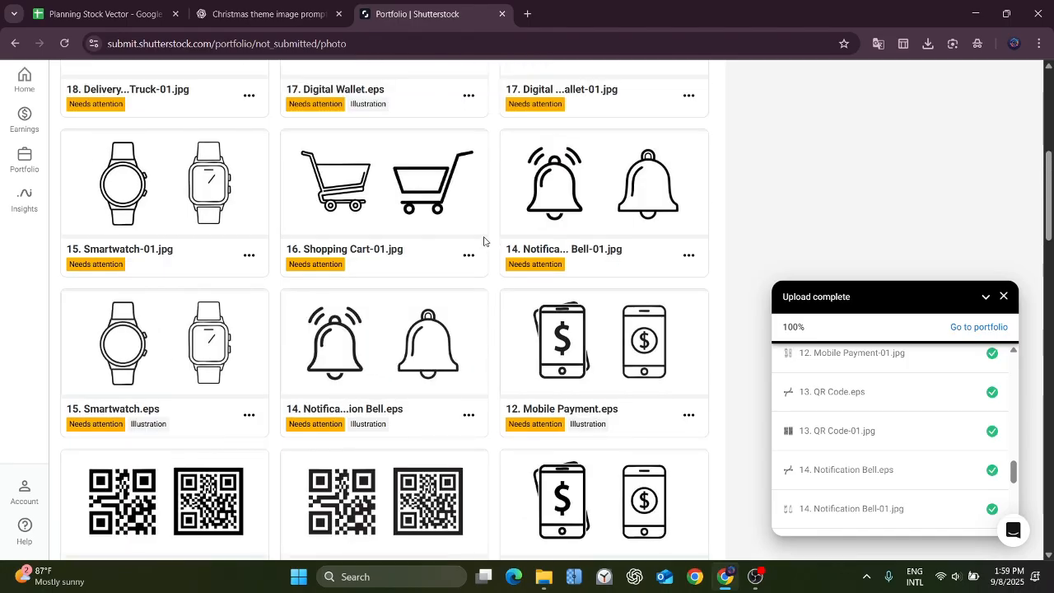
pyautogui.scroll(5, 484, 242)
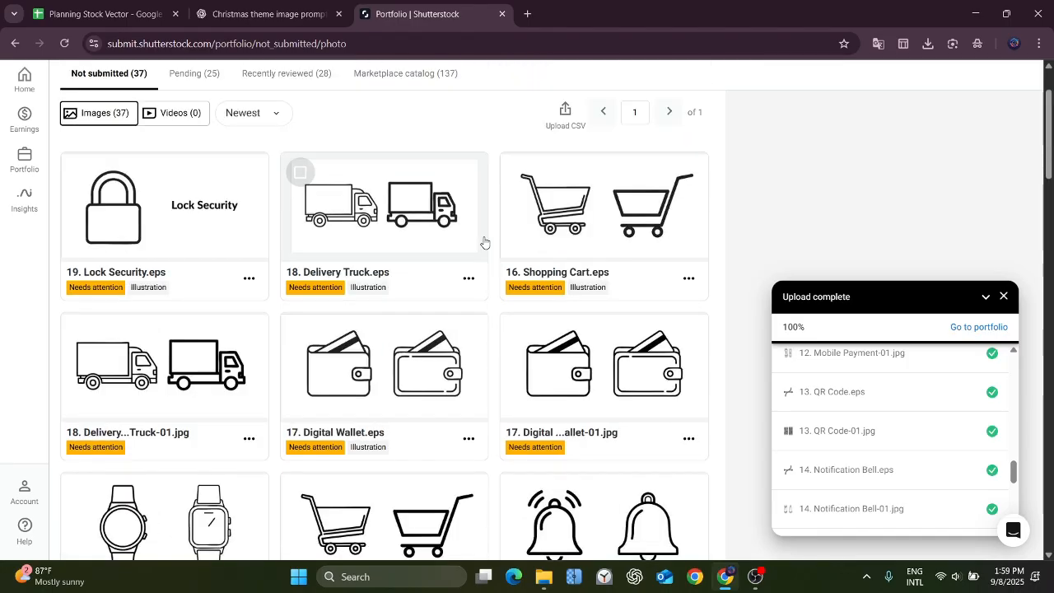
pyautogui.scroll(-1, 386, 258)
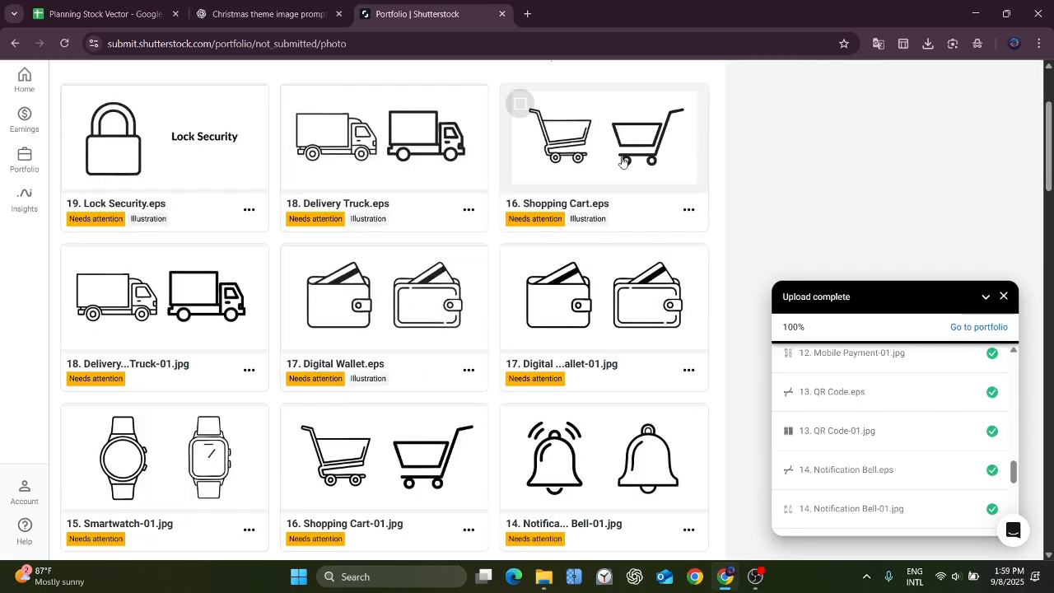
pyautogui.scroll(1, 624, 160)
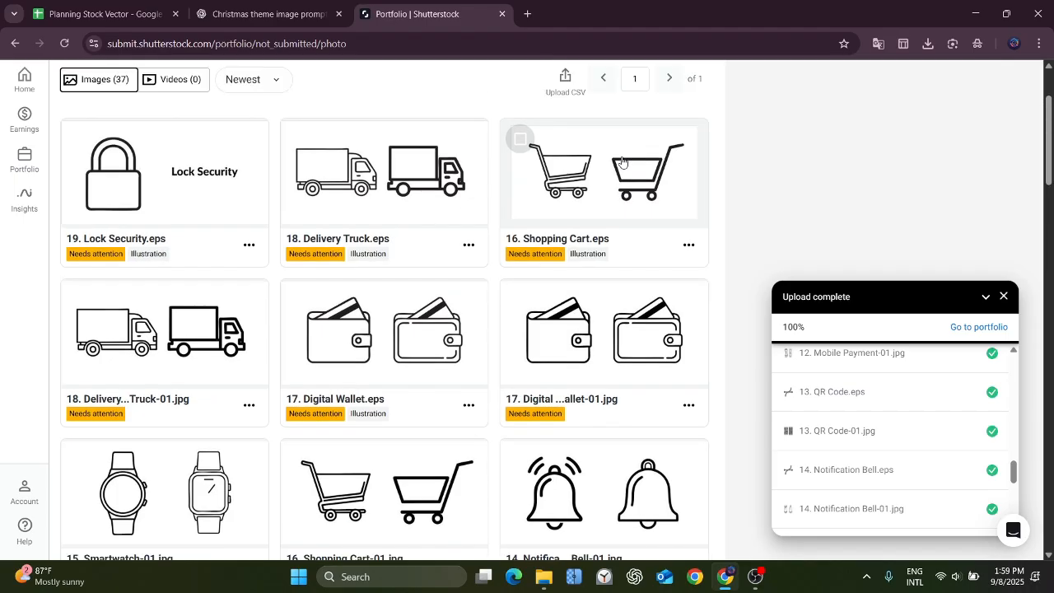
pyautogui.scroll(3, 623, 160)
pyautogui.click(939, 86)
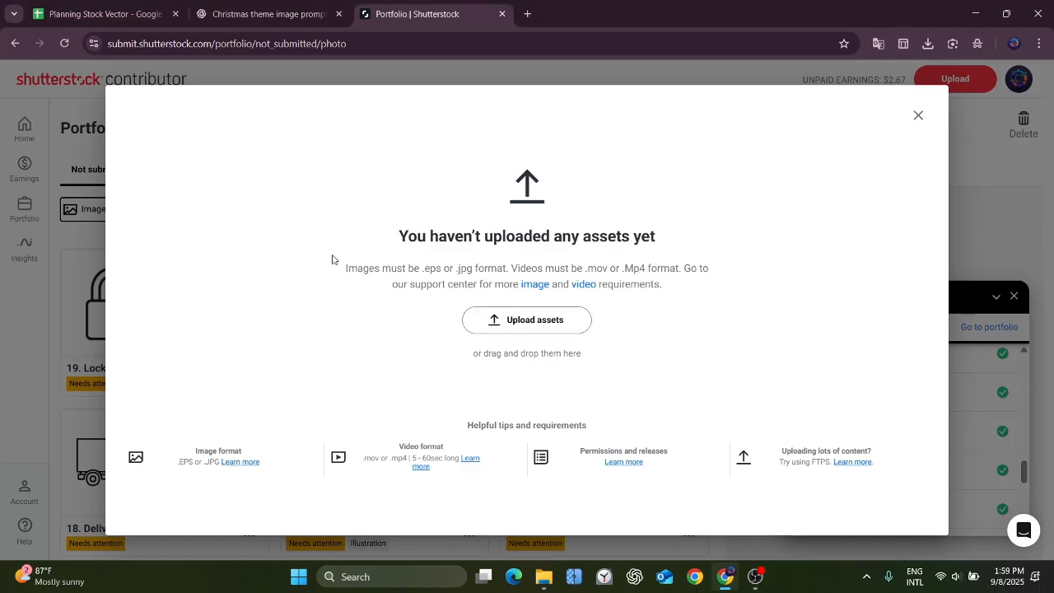
pyautogui.press('Escape')
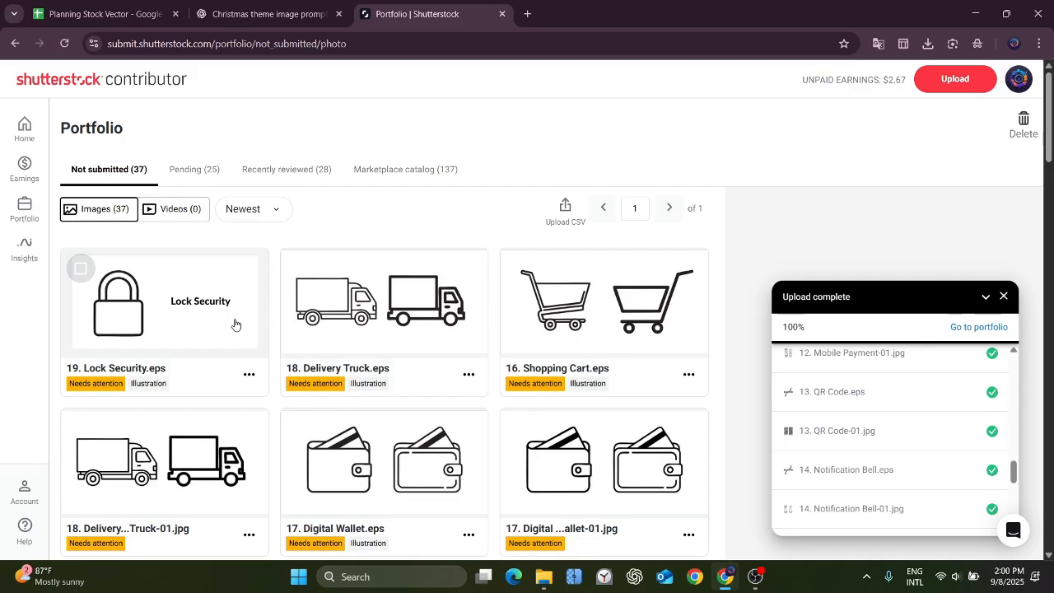
pyautogui.scroll(-15, 236, 324)
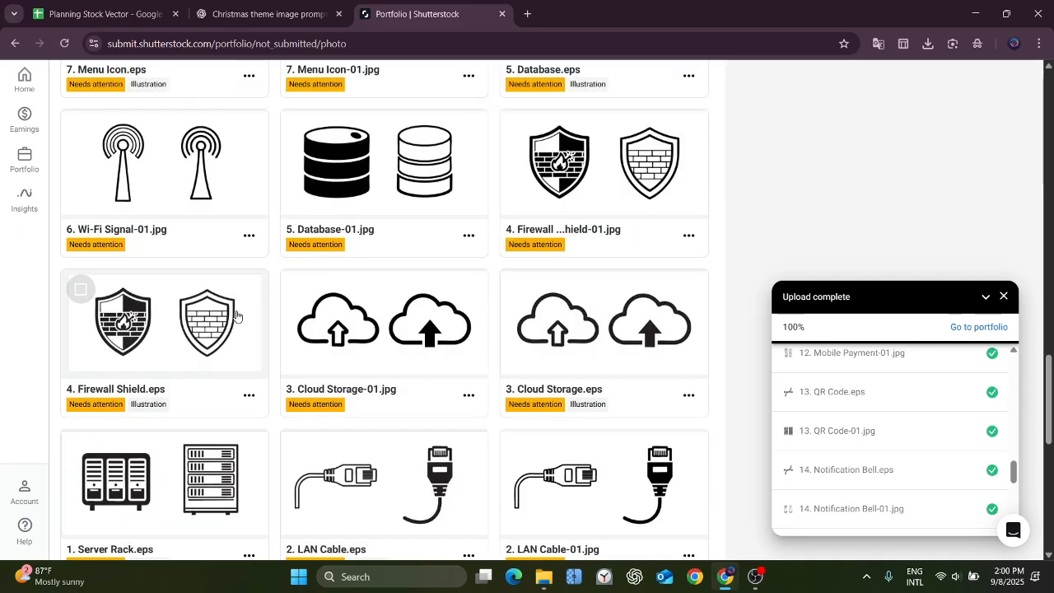
pyautogui.scroll(15, 236, 315)
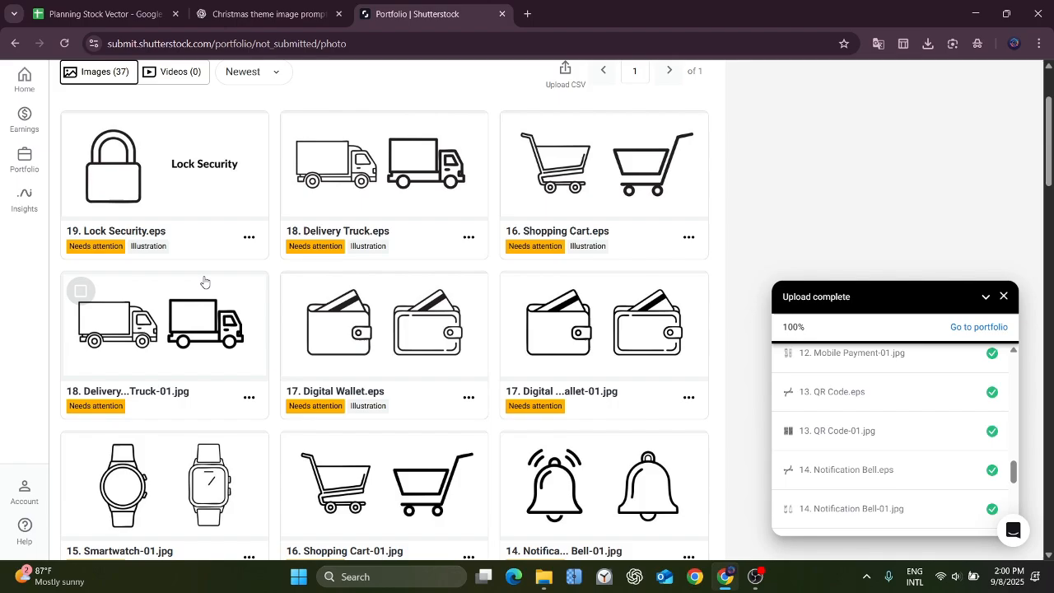
# Delete "19. Lock Security.eps" from the not submitted images.
pyautogui.click(143, 163)
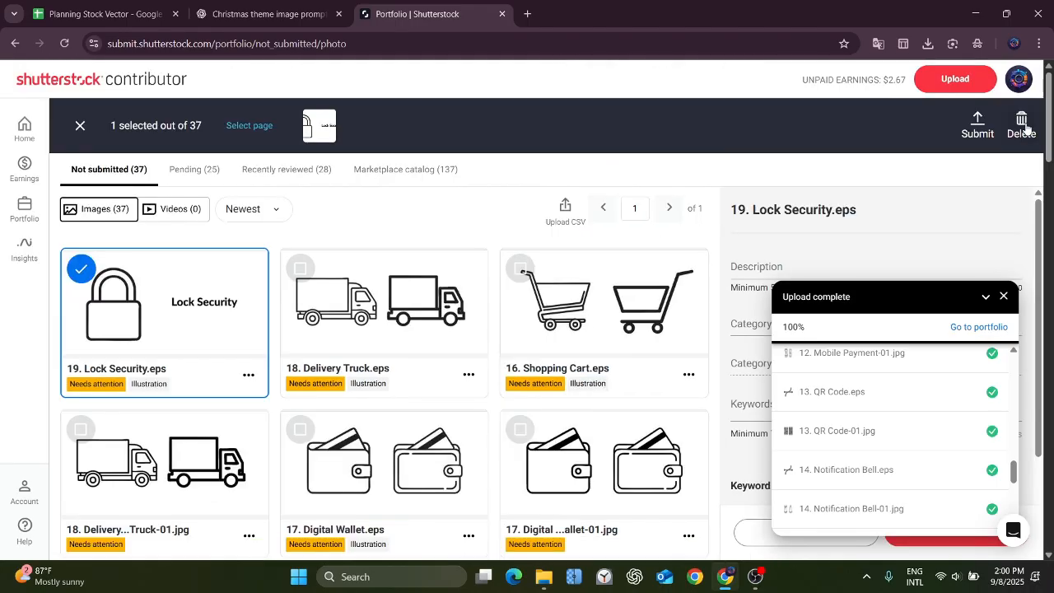
pyautogui.click(1021, 125)
pyautogui.click(506, 325)
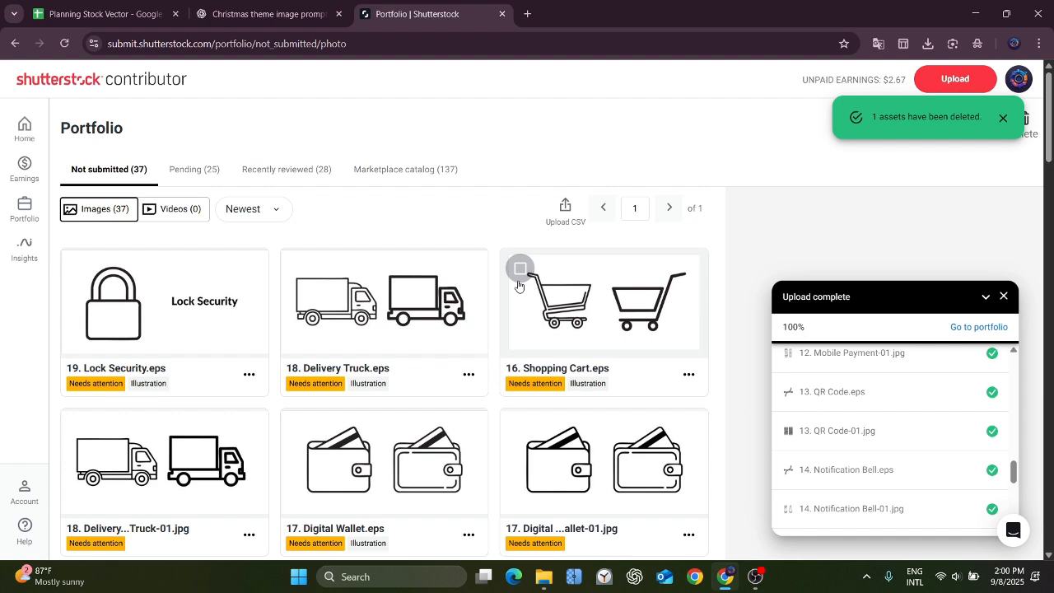
# Upload the EPS and JPEG files of items 19 to 25 and look over the not submitted images.
pyautogui.click(572, 316)
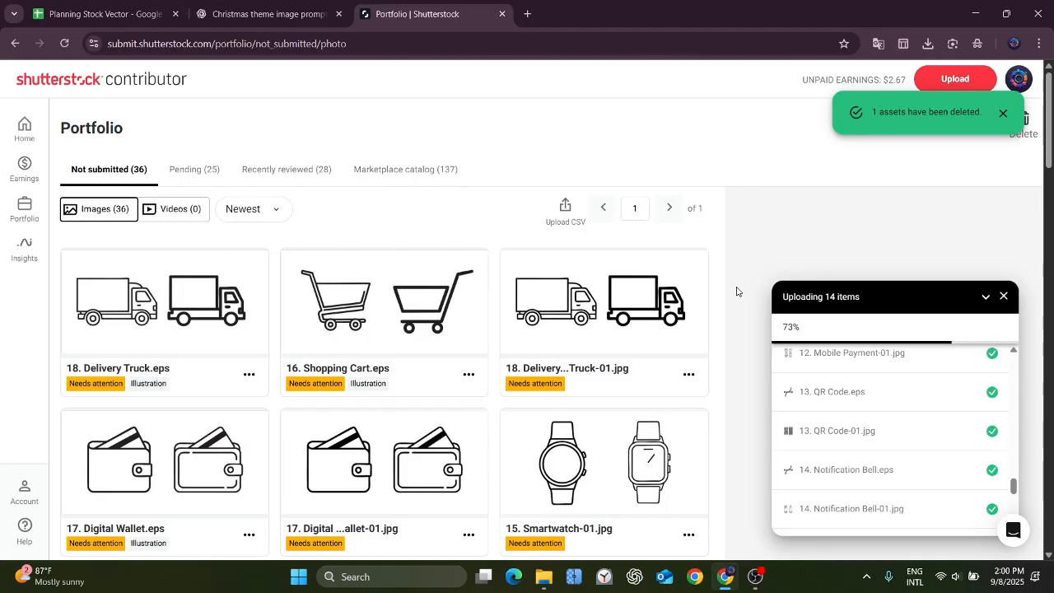
pyautogui.scroll(-3, 475, 365)
pyautogui.scroll(3, 475, 366)
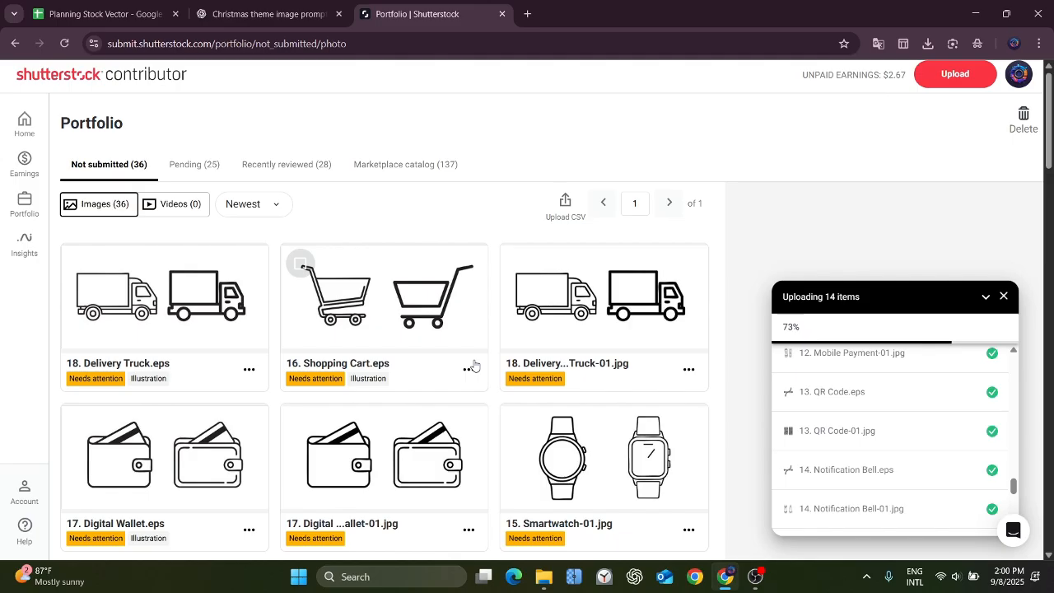
pyautogui.scroll(1, 475, 365)
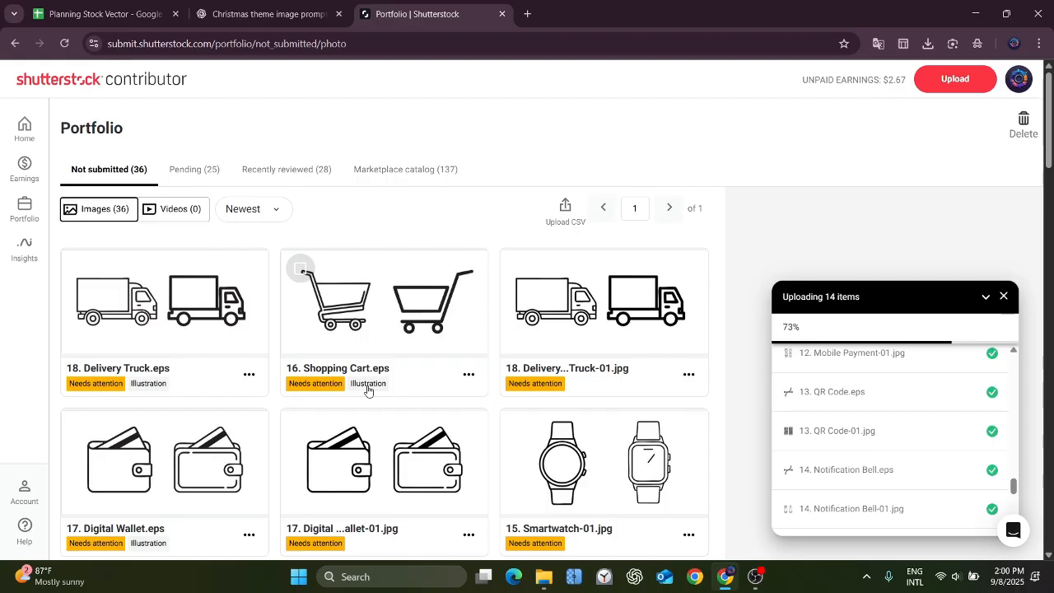
pyautogui.scroll(1, 873, 411)
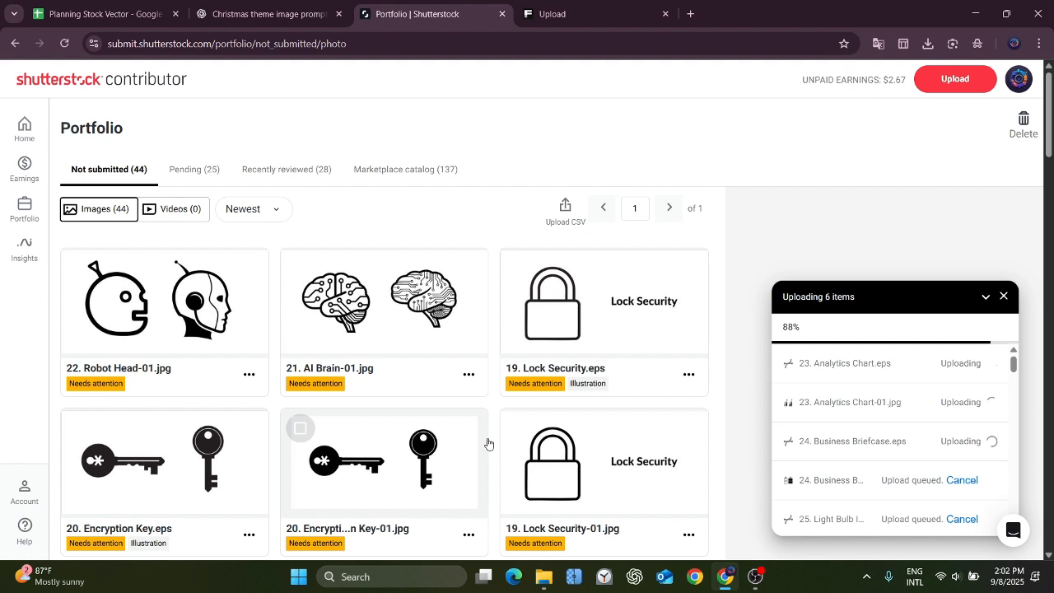
# In the 2025-09-08 folder, rename the JPEG "1. Server Rack-01" to "1. Server Rack" and try to rename "2. LAN Cable-01" as "2. LAN Cable".
pyautogui.hotkey('alt', 'Tab')
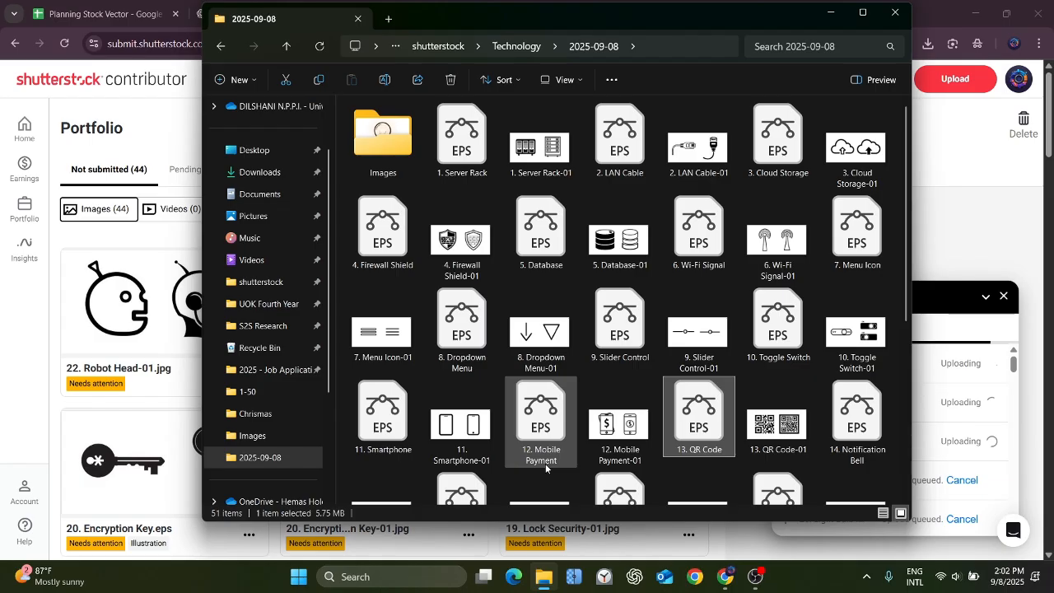
pyautogui.click(568, 172)
pyautogui.click(573, 172)
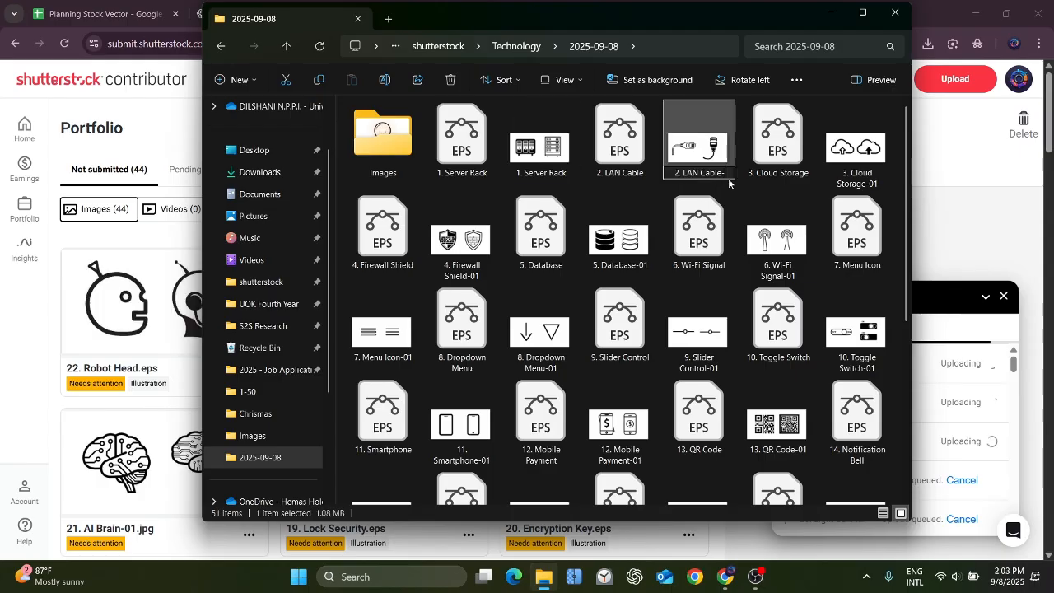
pyautogui.press('BackSpace')
pyautogui.press('Return')
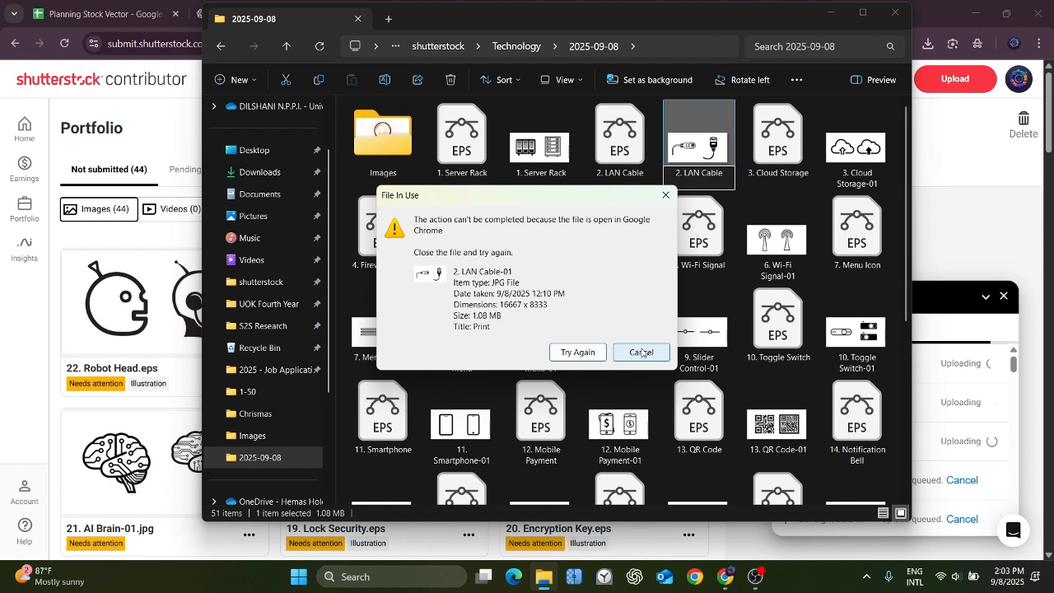
pyautogui.click(642, 352)
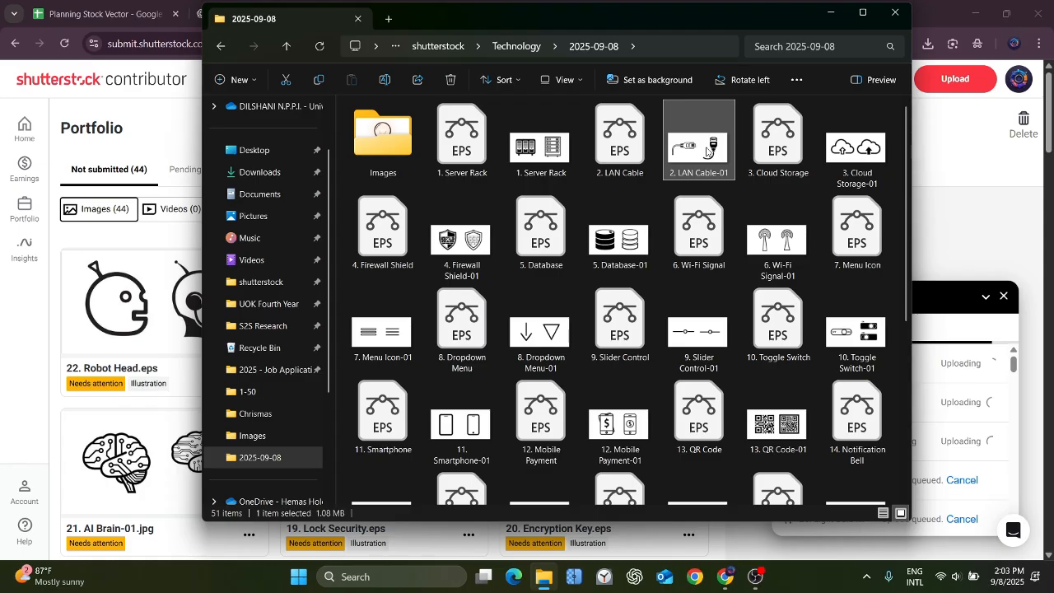
# Create a folder named "jpg" inside the 2025-09-08 folder and move the JPEG files of items 1 to 25 into it.
pyautogui.click(238, 80)
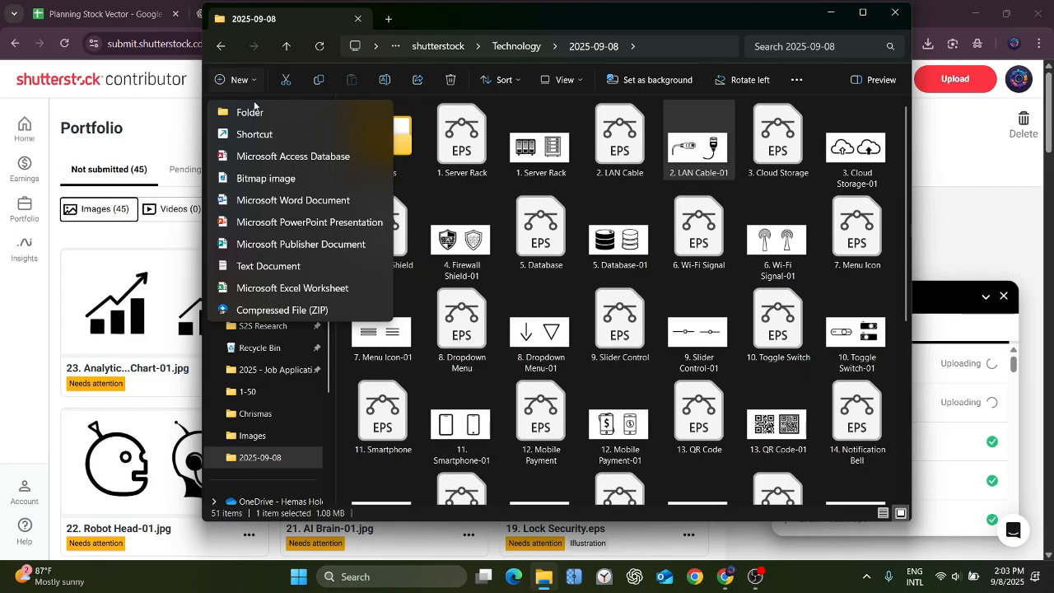
pyautogui.click(251, 111)
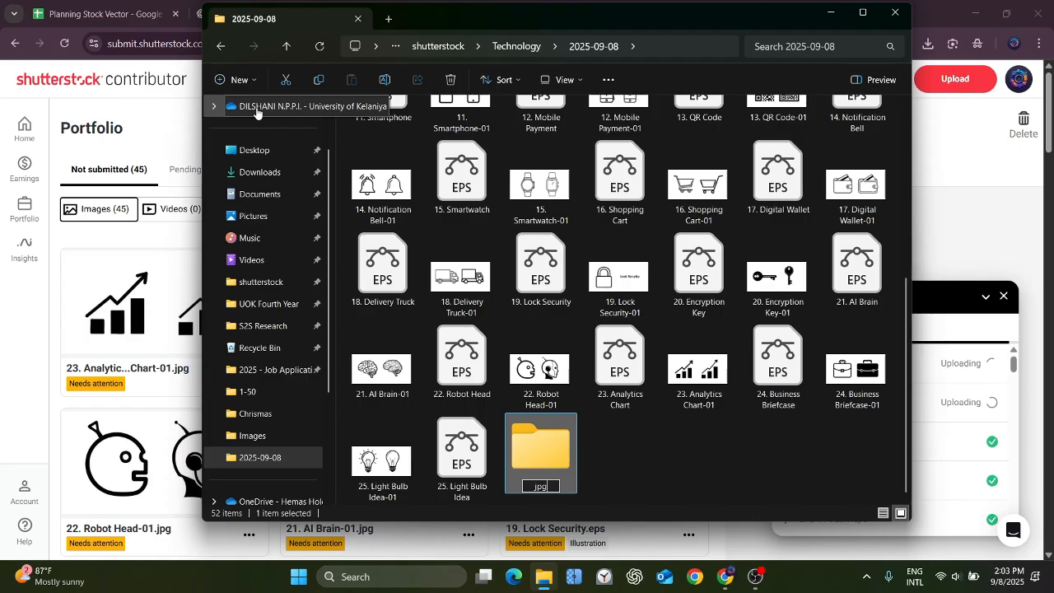
pyautogui.click(702, 383)
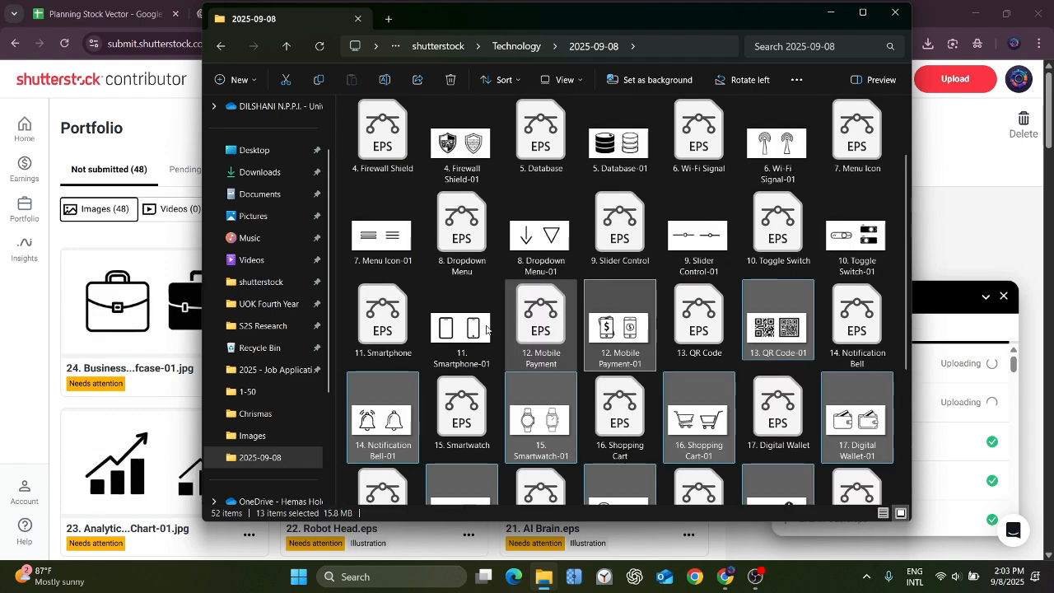
pyautogui.keyDown('ctrl'); pyautogui.click(485, 330); pyautogui.keyUp('ctrl')
pyautogui.keyDown('ctrl'); pyautogui.click(385, 248); pyautogui.keyUp('ctrl')
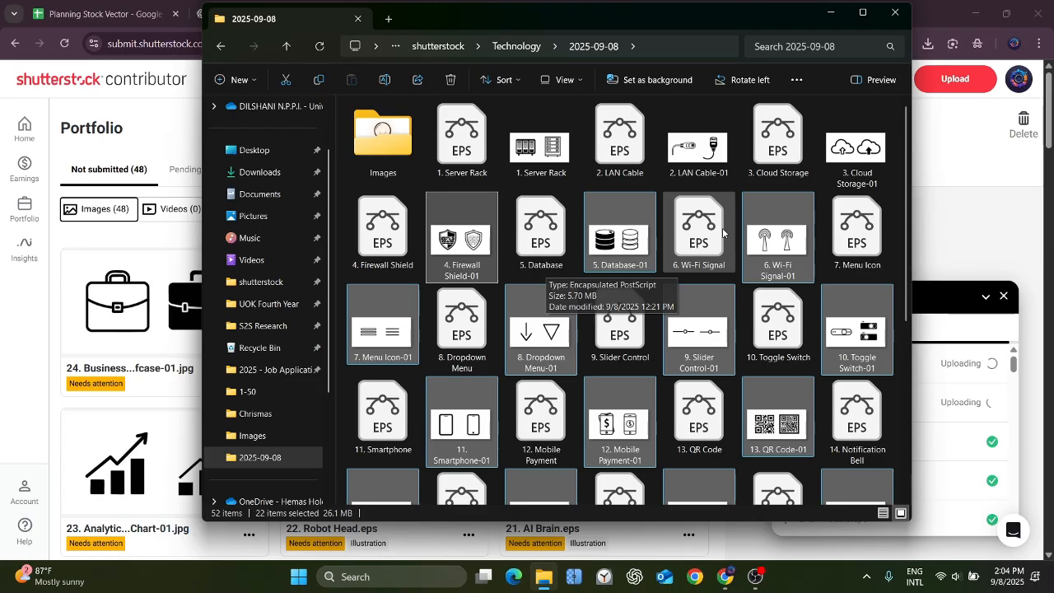
pyautogui.moveTo(723, 233); pyautogui.dragTo(533, 467)
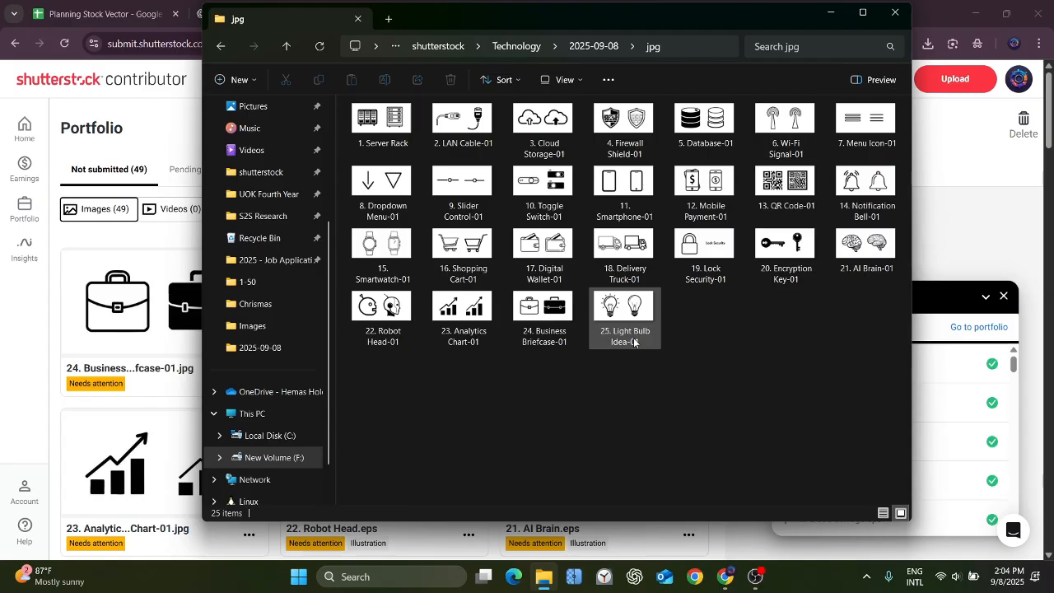
# Rename the JPEG "2. LAN Cable-01" in the jpg folder to "2. LAN Cable".
pyautogui.click(390, 137)
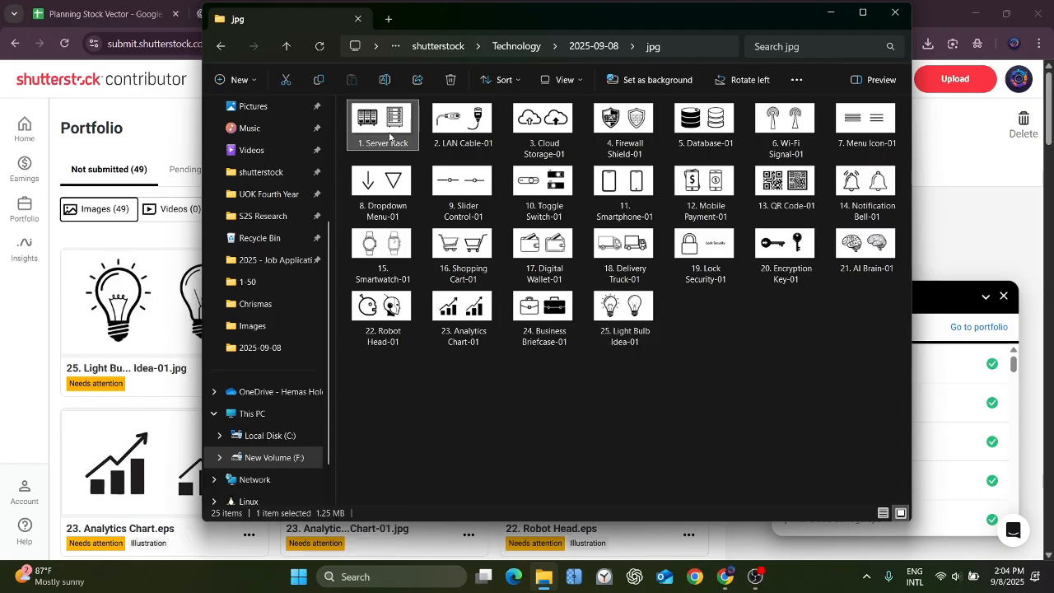
pyautogui.click(434, 120)
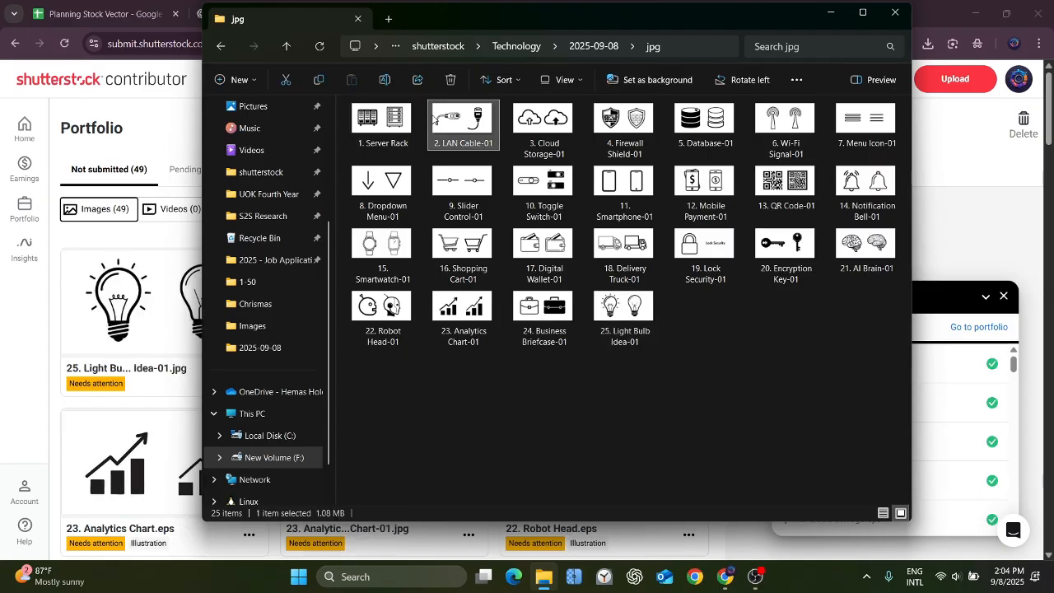
pyautogui.click(494, 144)
pyautogui.press('BackSpace')
pyautogui.press('BackSpace')
pyautogui.press('BackSpace')
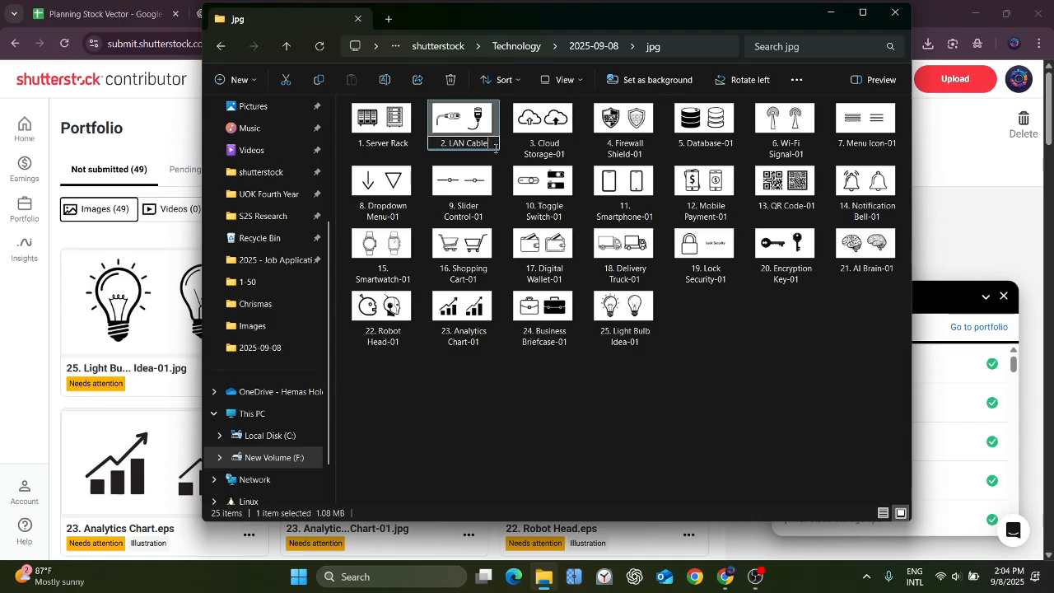
pyautogui.press('Return')
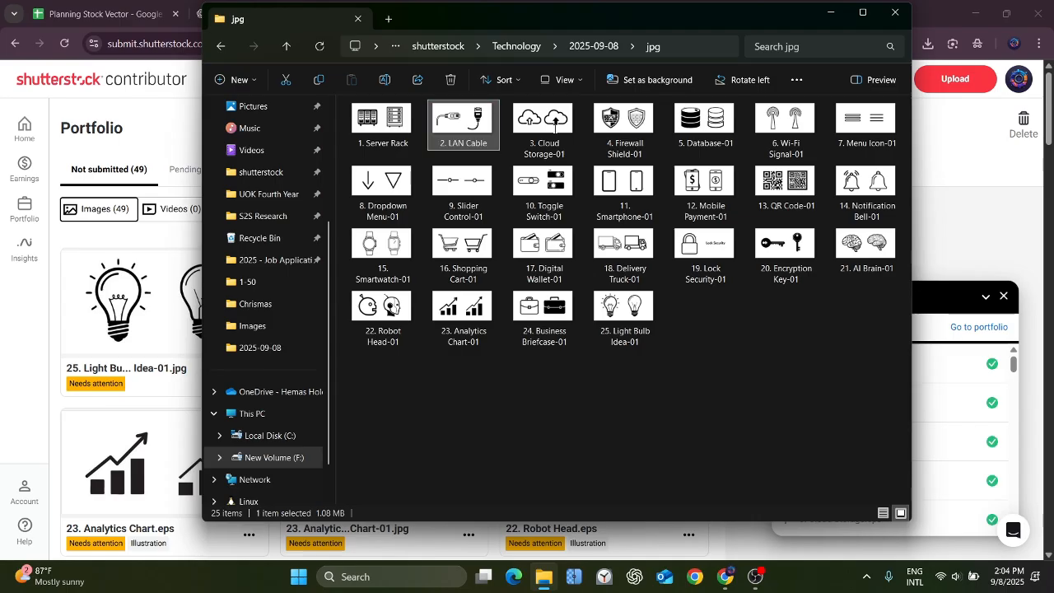
# Rename the JPEG "3. Cloud Storage-01" in the jpg folder to "3. Cloud Storage".
pyautogui.click(556, 125)
pyautogui.click(384, 80)
pyautogui.click(572, 156)
pyautogui.press('BackSpace')
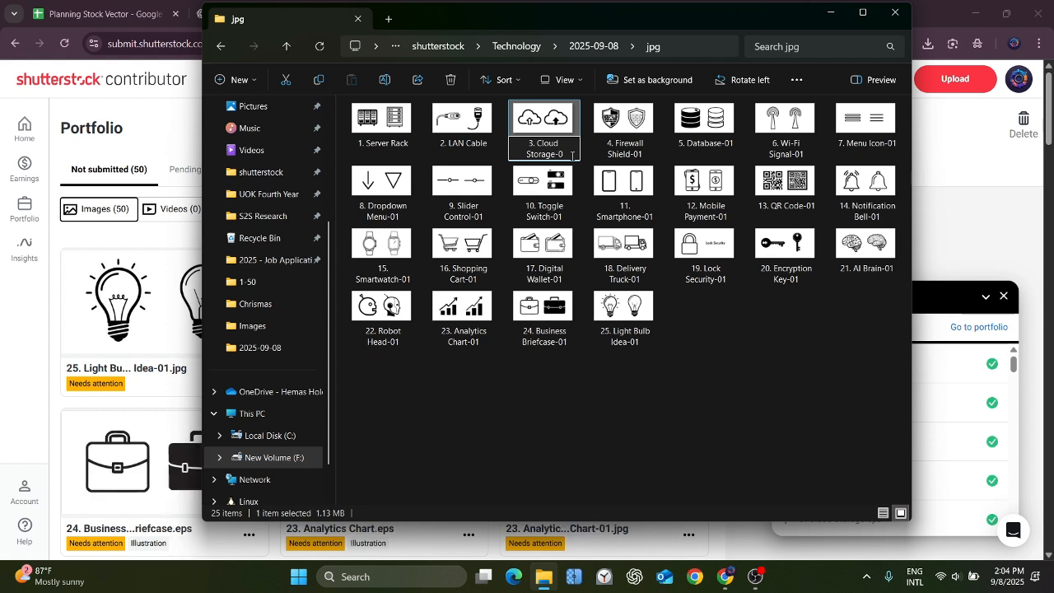
pyautogui.press('BackSpace')
pyautogui.press('BackSpace')
# Rename the JPEG "4. Firewall Shield-01" in the jpg folder to "4. Firewall Shield".
pyautogui.click(623, 124)
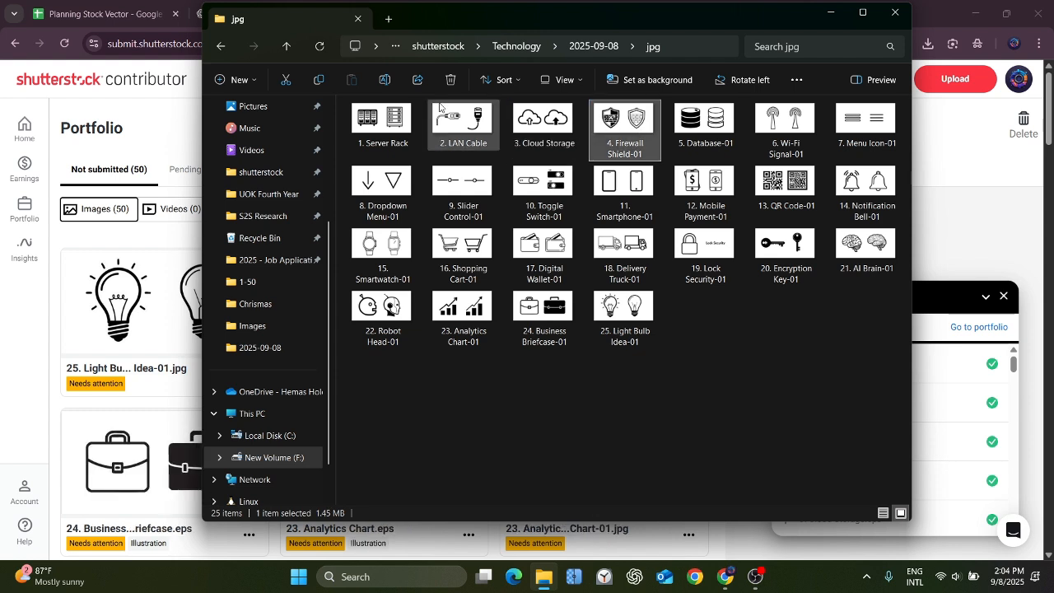
pyautogui.click(384, 80)
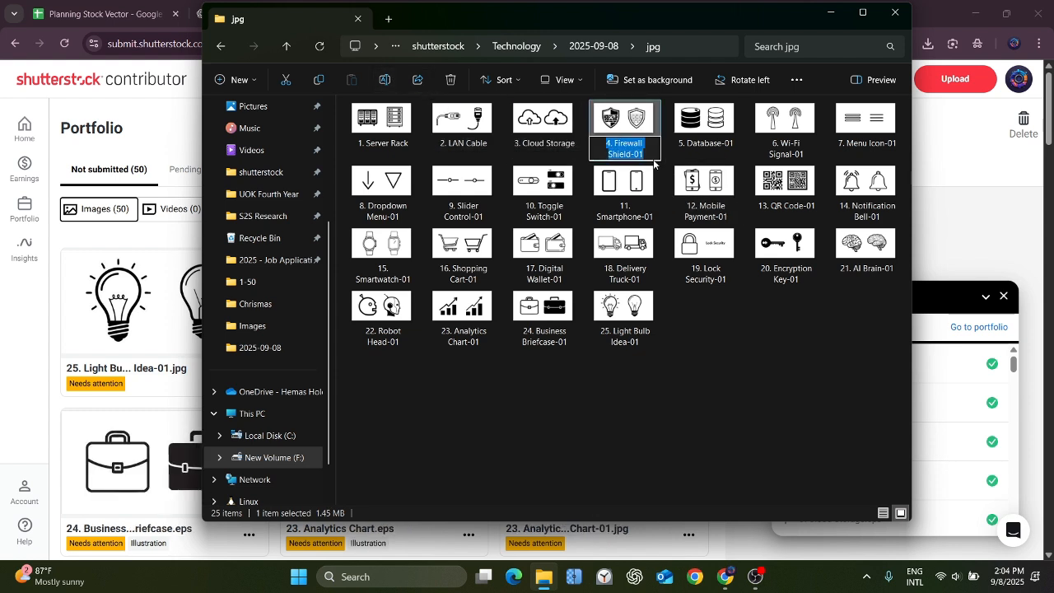
pyautogui.click(654, 156)
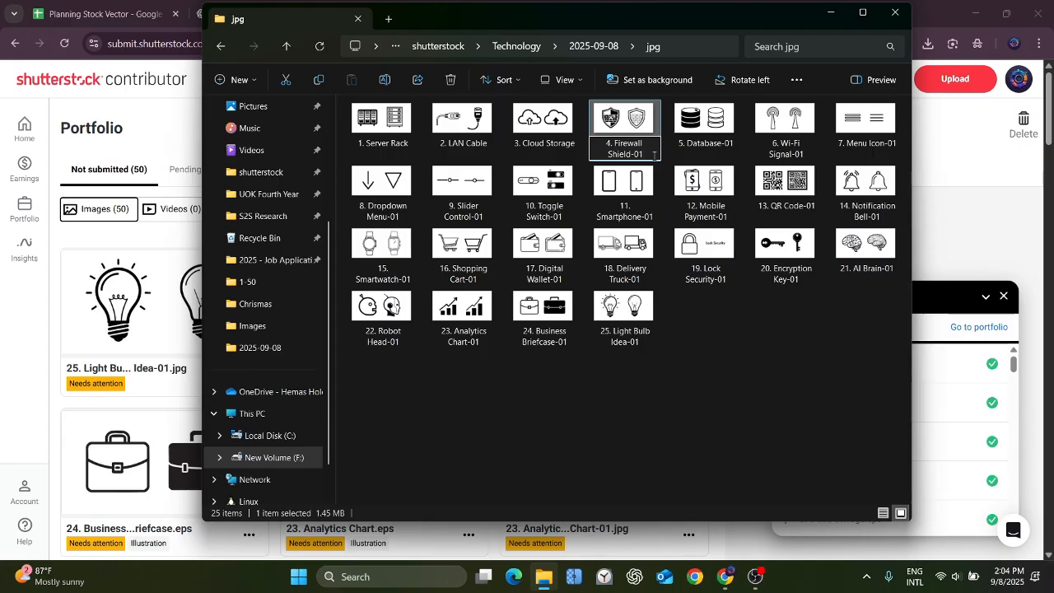
pyautogui.press('BackSpace')
pyautogui.press('BackSpace')
pyautogui.press('BackSpace')
pyautogui.click(747, 317)
# Rename the JPEG "5. Database-01" in the jpg folder to "5. Database".
pyautogui.click(705, 128)
pyautogui.click(385, 80)
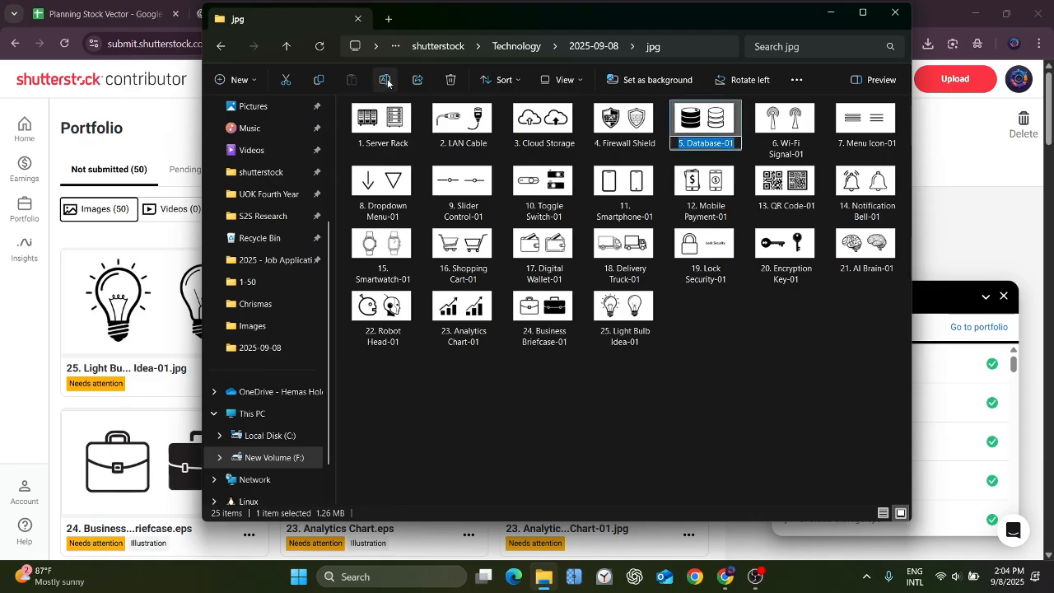
pyautogui.click(735, 144)
pyautogui.press('BackSpace')
pyautogui.press('BackSpace')
pyautogui.press('BackSpace')
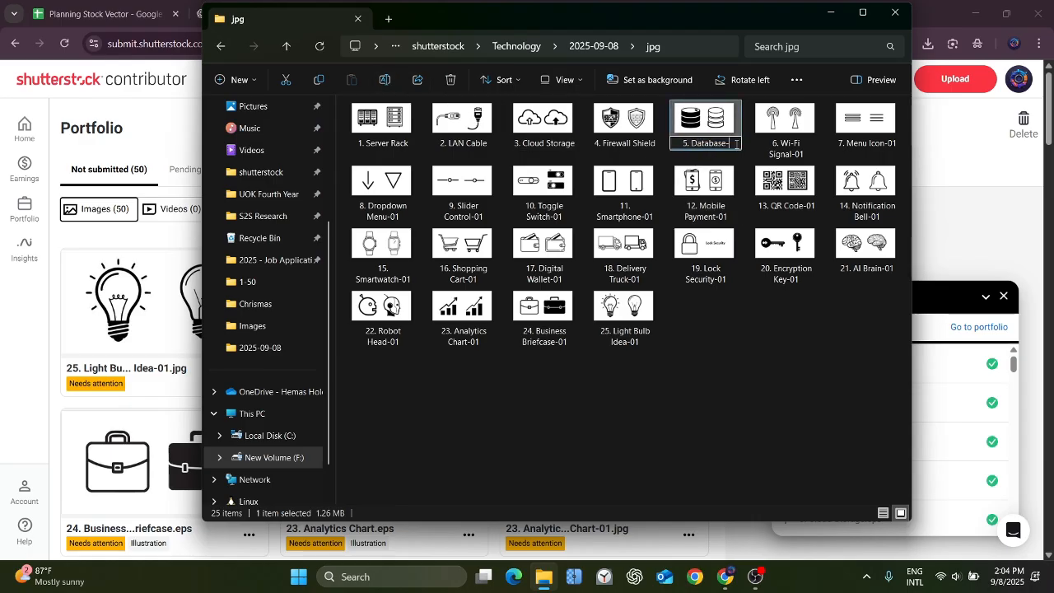
pyautogui.press('Return')
# Rename the JPEG "6. Wi-Fi Signal-01" in the jpg folder to "6. Wi-Fi Signal".
pyautogui.click(782, 128)
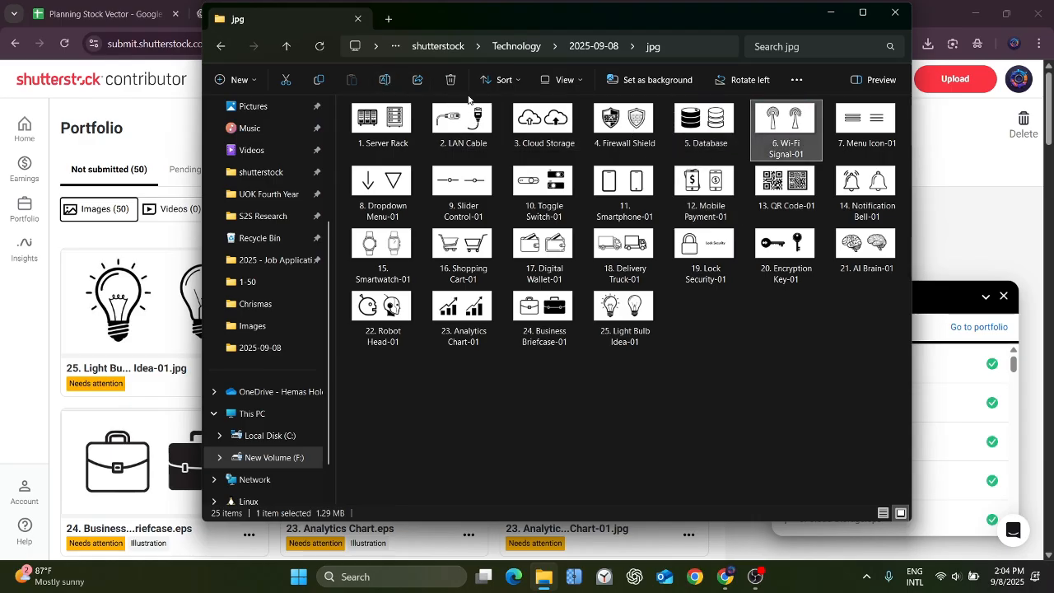
pyautogui.click(384, 80)
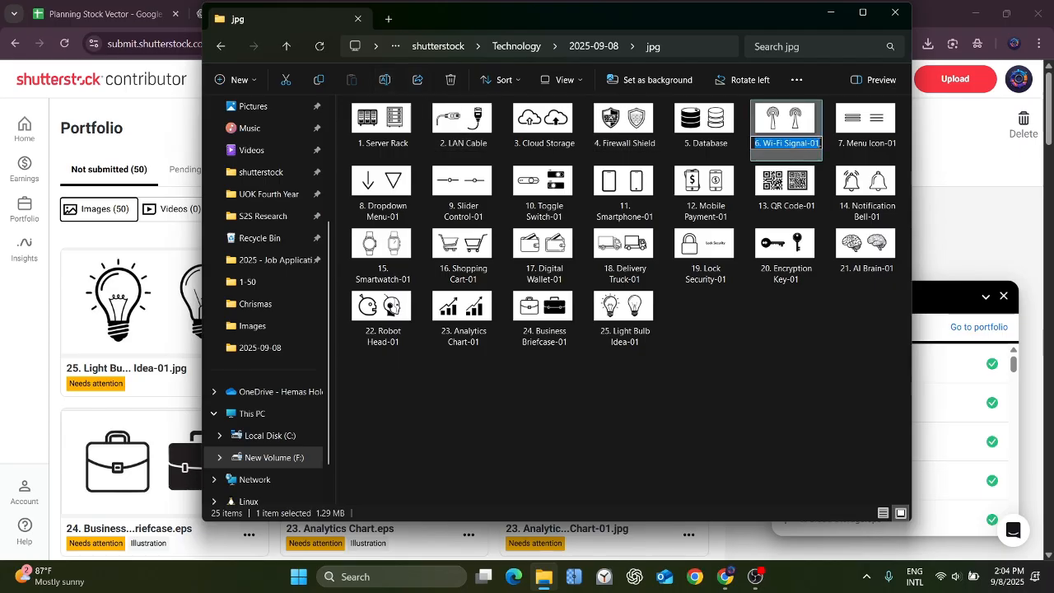
pyautogui.click(804, 143)
pyautogui.press('BackSpace')
pyautogui.press('BackSpace')
pyautogui.press('BackSpace')
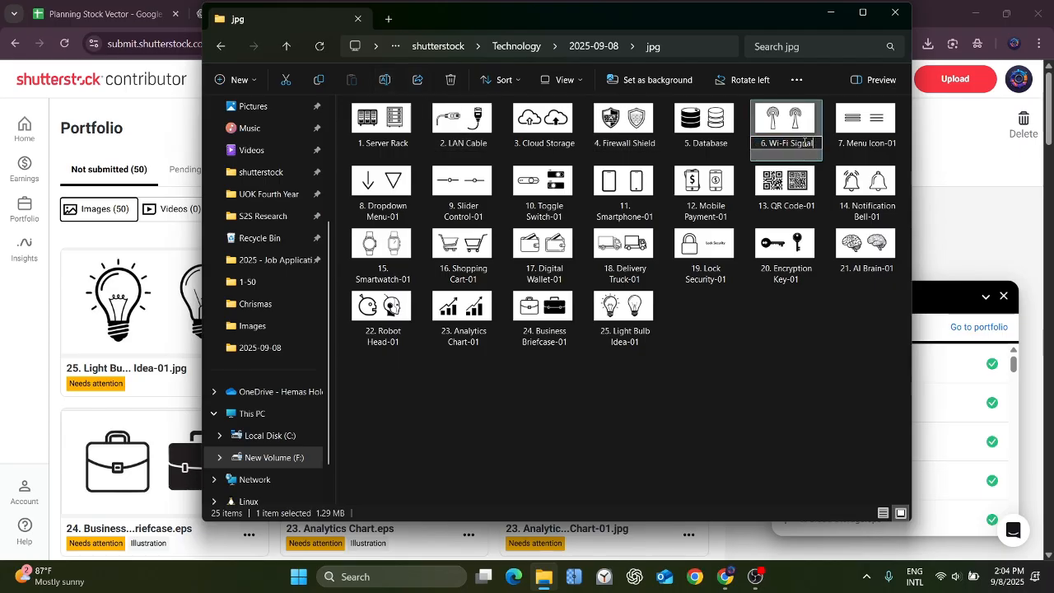
pyautogui.press('Return')
# Rename the JPEG "7. Menu Icon-01" in the jpg folder to "7. Menu Icon".
pyautogui.click(898, 136)
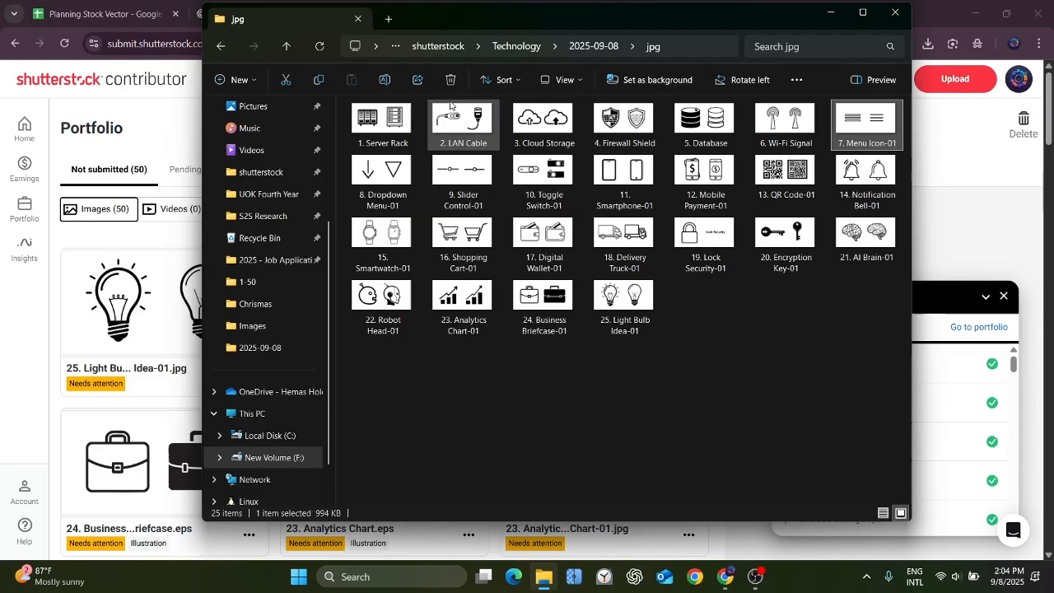
pyautogui.click(393, 78)
pyautogui.click(898, 141)
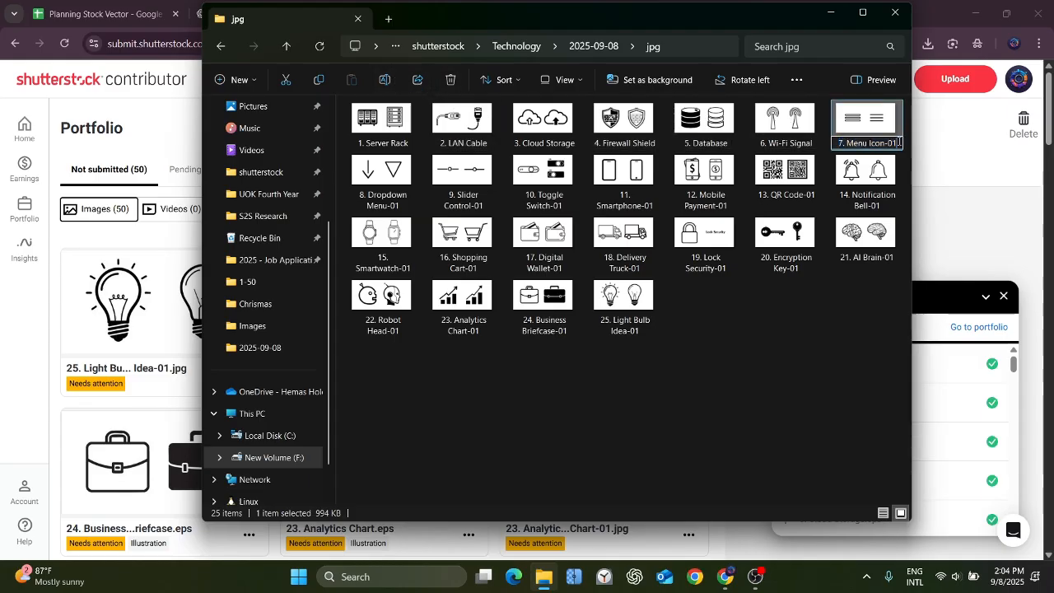
pyautogui.press('BackSpace')
pyautogui.press('BackSpace')
pyautogui.press('BackSpace')
pyautogui.press('Return')
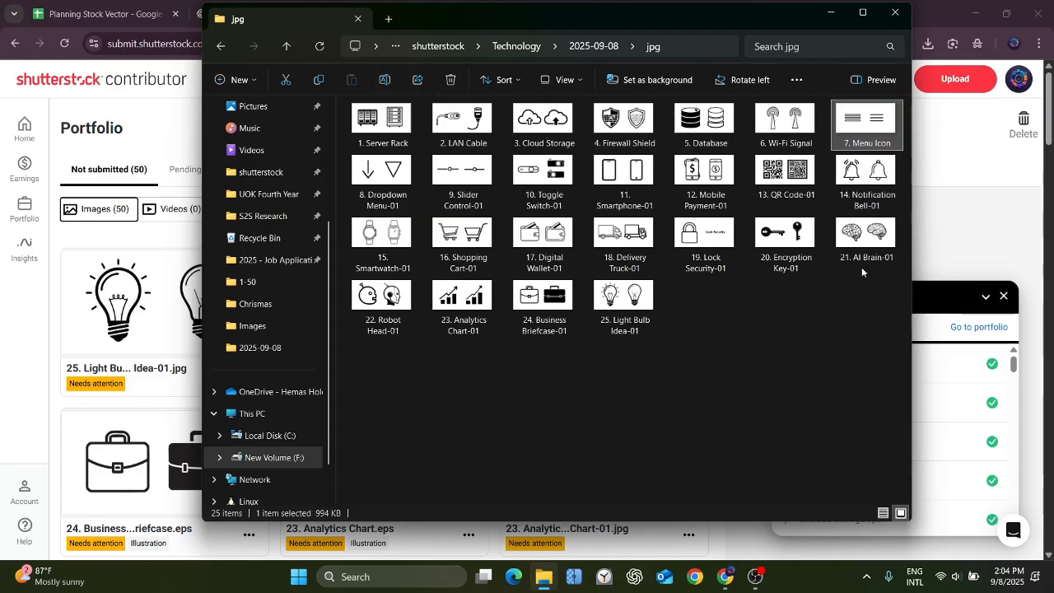
# Rename the JPEG "14. Notification Bell-01" in the jpg folder to "14. Notification Bell".
pyautogui.click(865, 174)
pyautogui.click(382, 80)
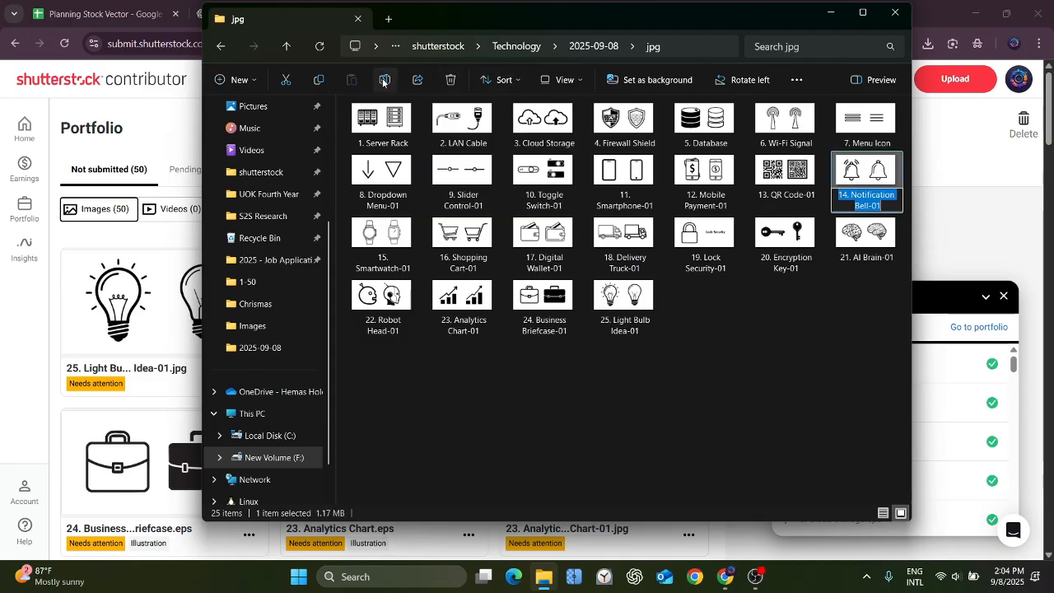
pyautogui.click(887, 205)
pyautogui.press('BackSpace')
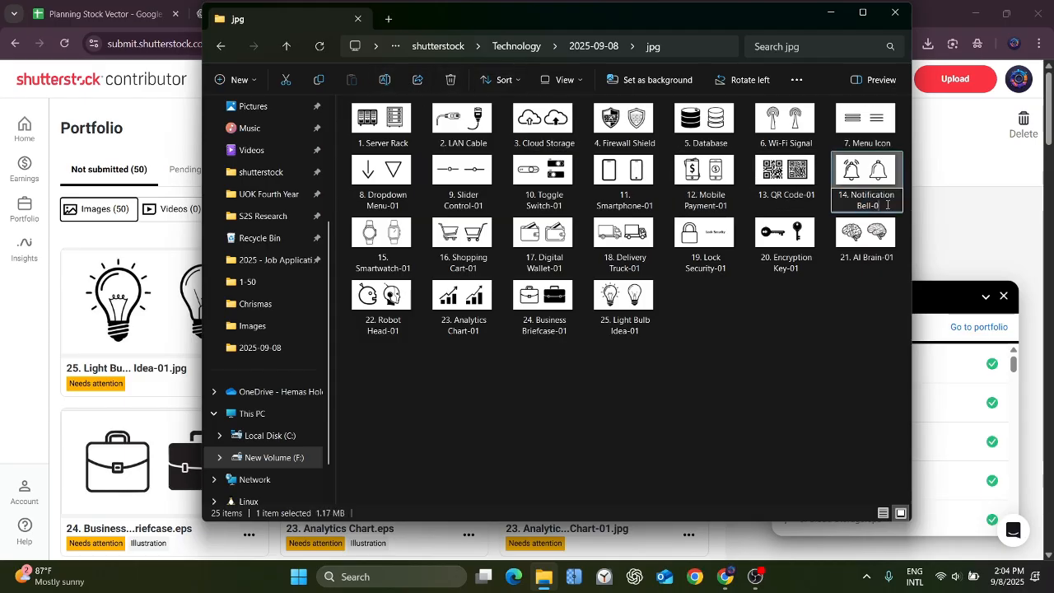
pyautogui.press('BackSpace')
pyautogui.press('BackSpace')
# Rename the JPEG "21. AI Brain-01" in the jpg folder to "21. AI Brain".
pyautogui.click(888, 228)
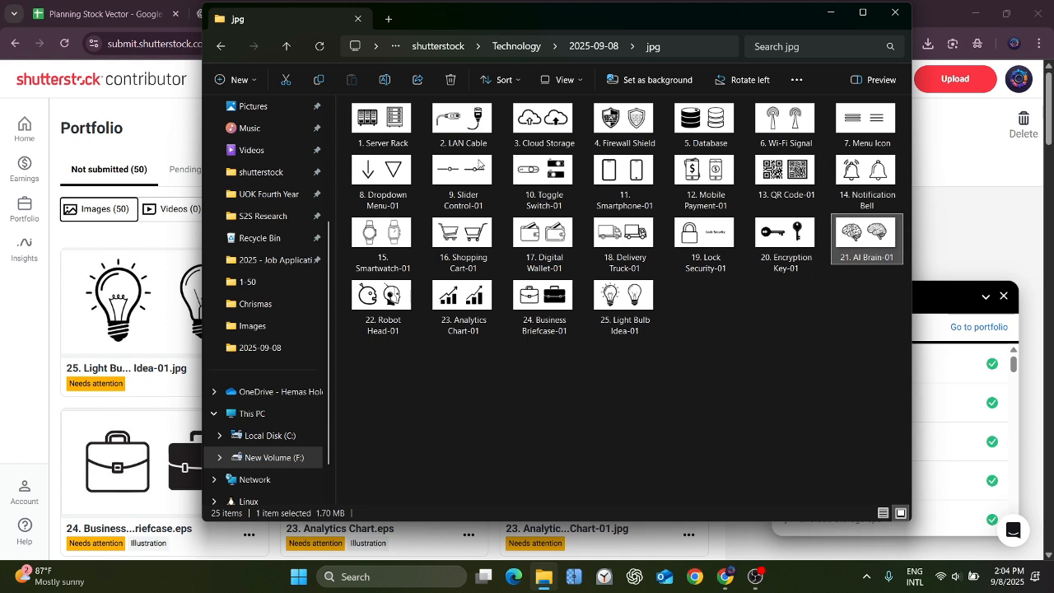
pyautogui.click(382, 80)
pyautogui.click(898, 258)
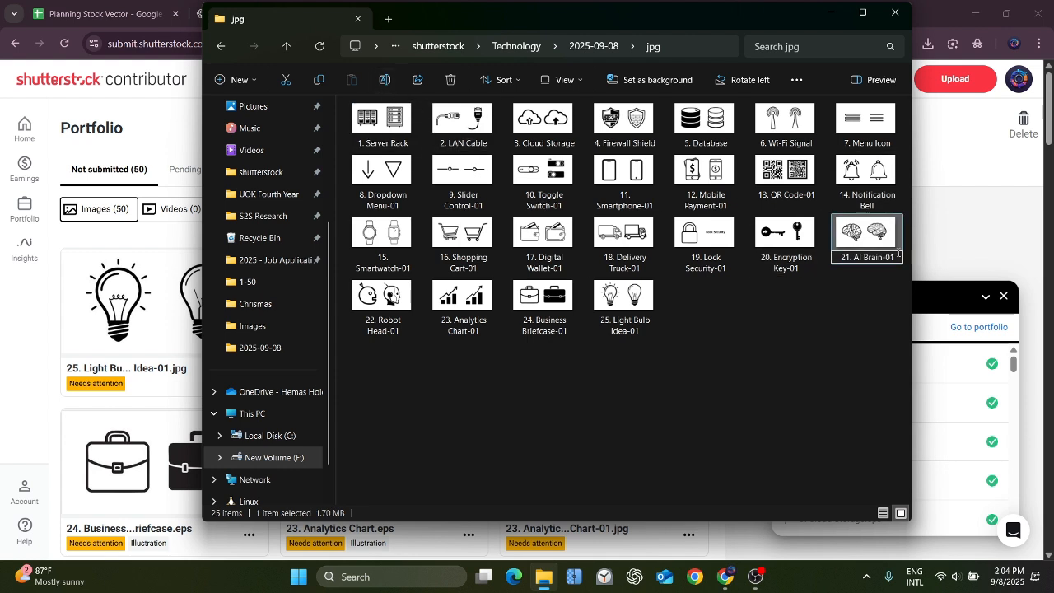
pyautogui.press('BackSpace')
pyautogui.press('BackSpace')
pyautogui.press('BackSpace')
# Rename the JPEG "13. QR Code-01" in the jpg folder to "13. QR Code".
pyautogui.click(784, 171)
pyautogui.click(385, 80)
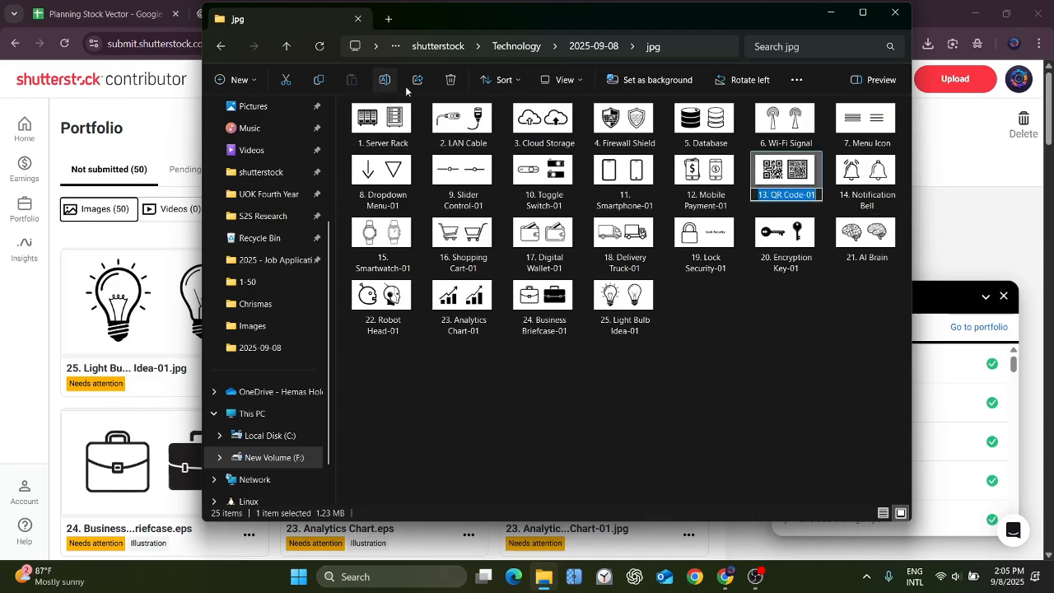
pyautogui.click(818, 196)
pyautogui.press('BackSpace')
pyautogui.press('BackSpace')
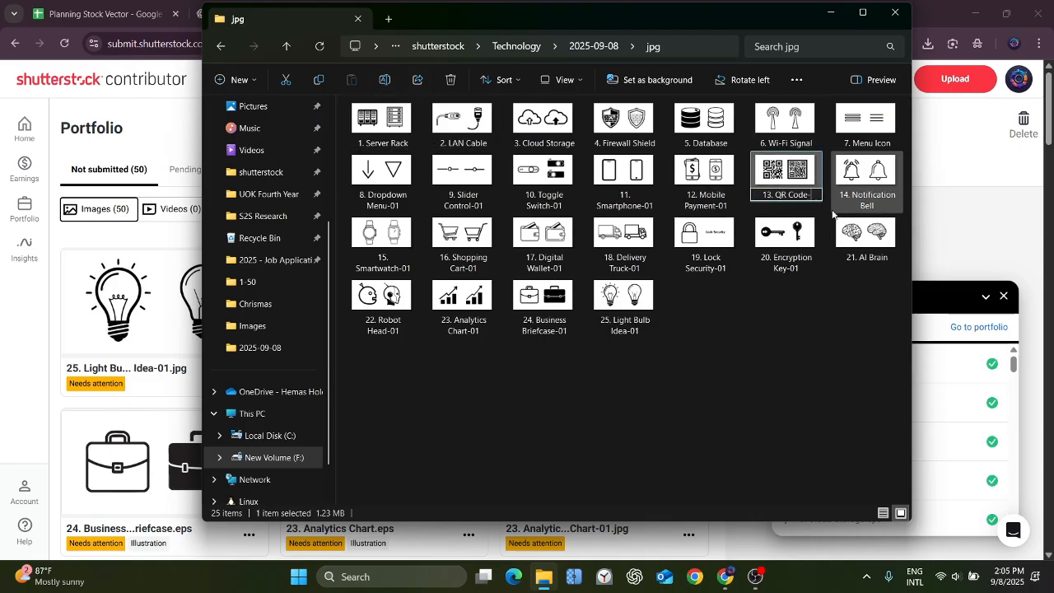
pyautogui.press('BackSpace')
pyautogui.press('Return')
# Rename the JPEG "20. Encryption Key-01" in the jpg folder to "20. Encryption Key".
pyautogui.click(786, 240)
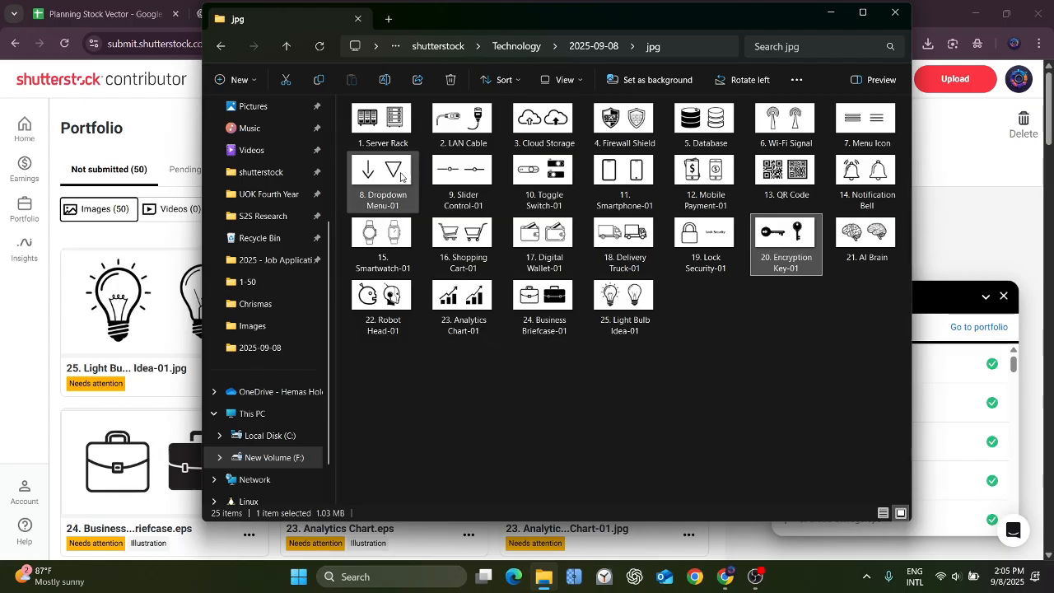
pyautogui.click(384, 80)
pyautogui.click(808, 272)
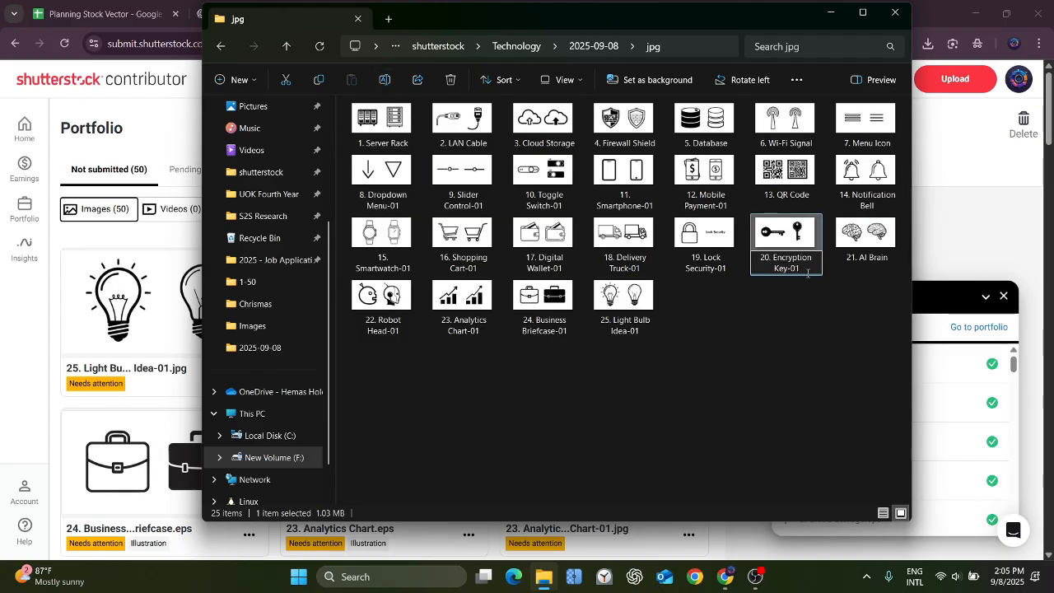
pyautogui.press('BackSpace')
pyautogui.press('BackSpace')
pyautogui.press('BackSpace')
pyautogui.press('Return')
# Rename the JPEG "12. Mobile Payment-01" in the jpg folder to "12. Mobile Payment".
pyautogui.click(683, 189)
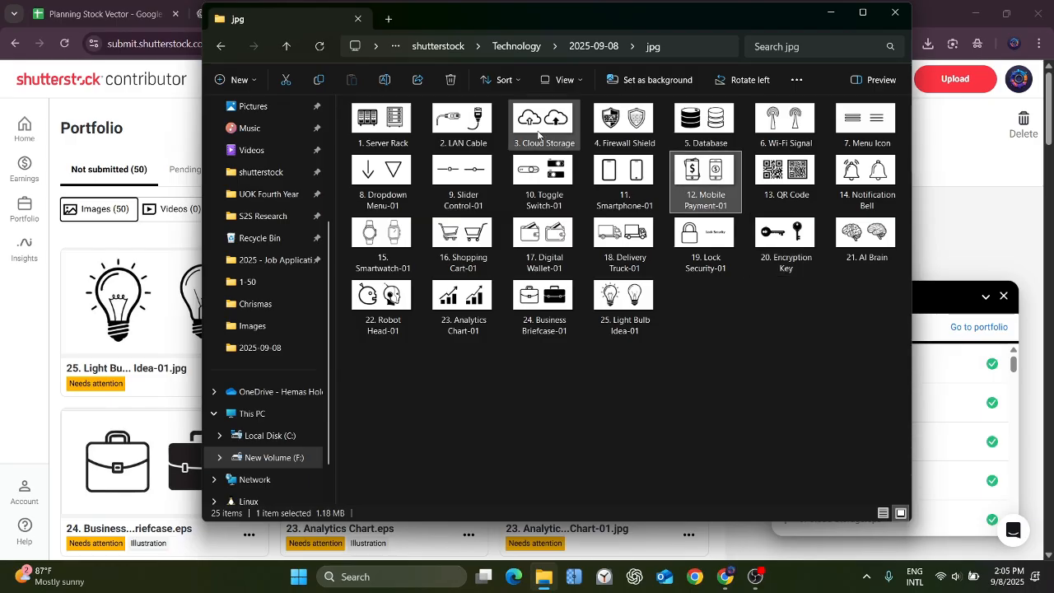
pyautogui.click(385, 79)
pyautogui.click(730, 206)
pyautogui.press('BackSpace')
pyautogui.press('BackSpace')
pyautogui.press('BackSpace')
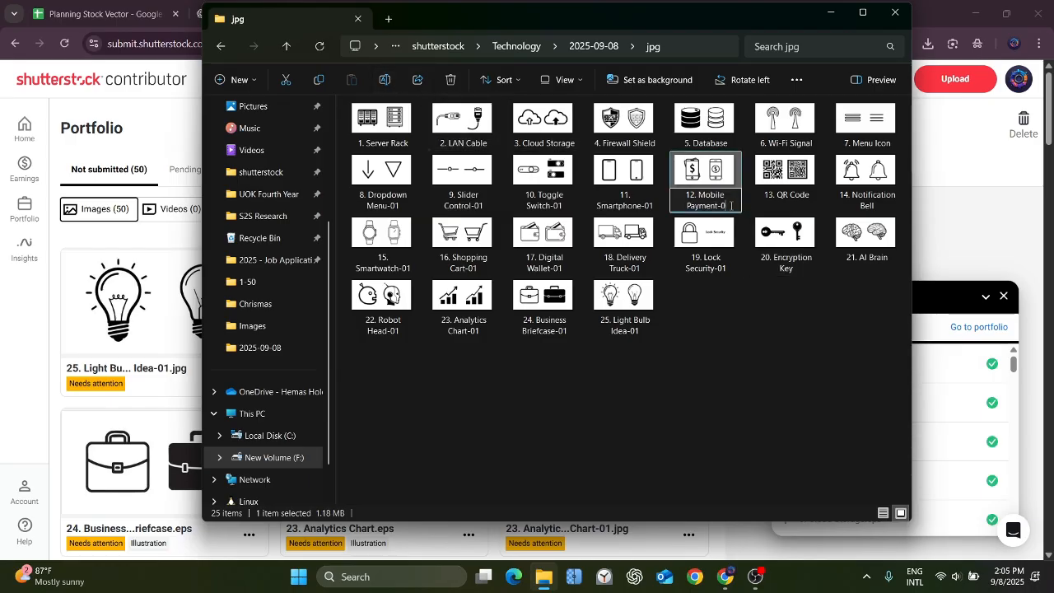
# Rename the JPEG "19. Lock Security-01" in the jpg folder to "19. Lock Security".
pyautogui.click(727, 230)
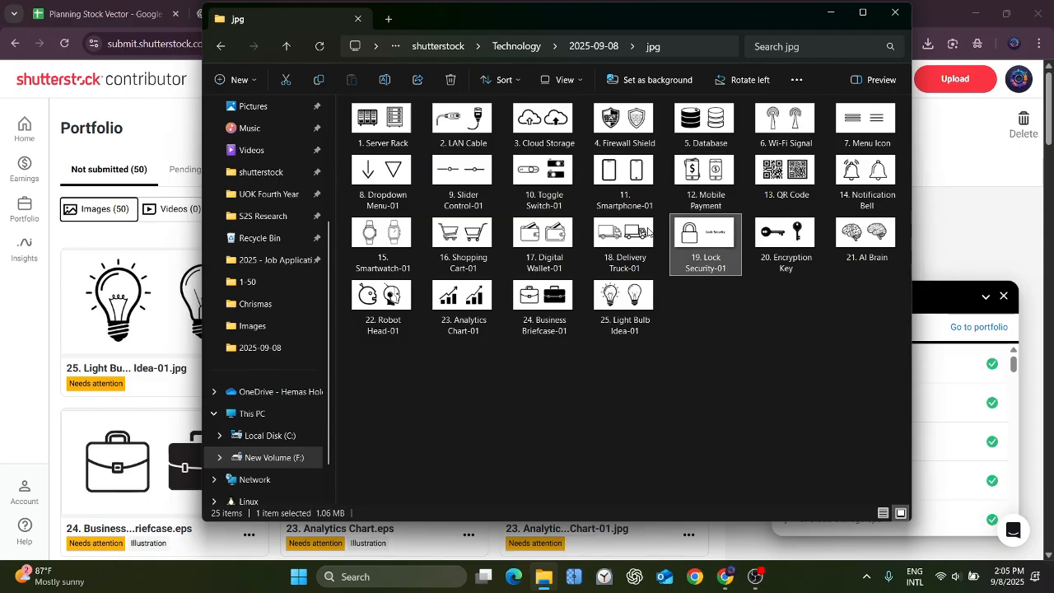
pyautogui.press('F2')
pyautogui.click(723, 270)
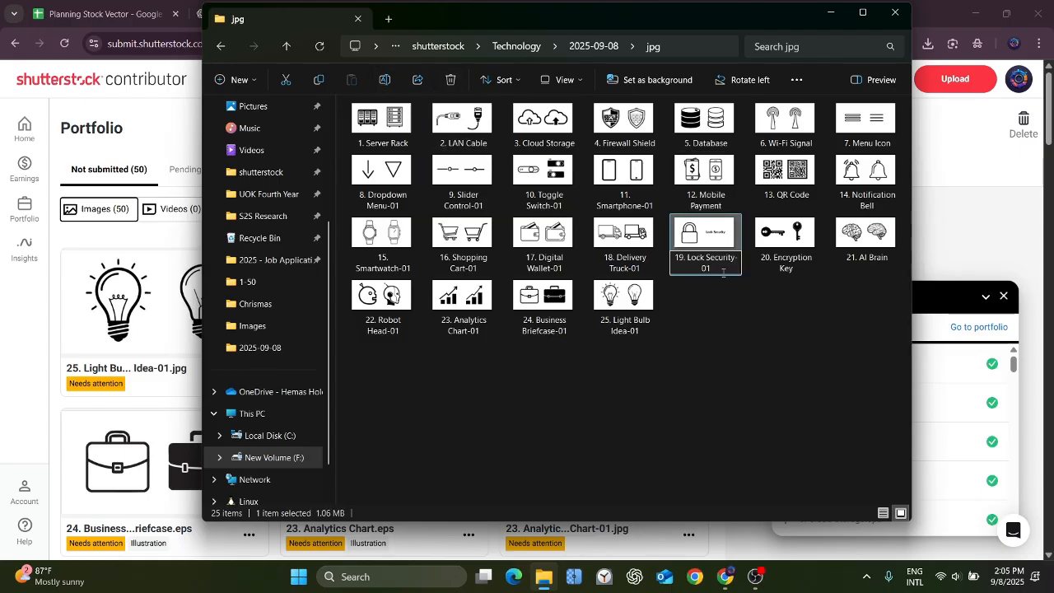
pyautogui.press('BackSpace')
pyautogui.press('BackSpace')
pyautogui.press('Return')
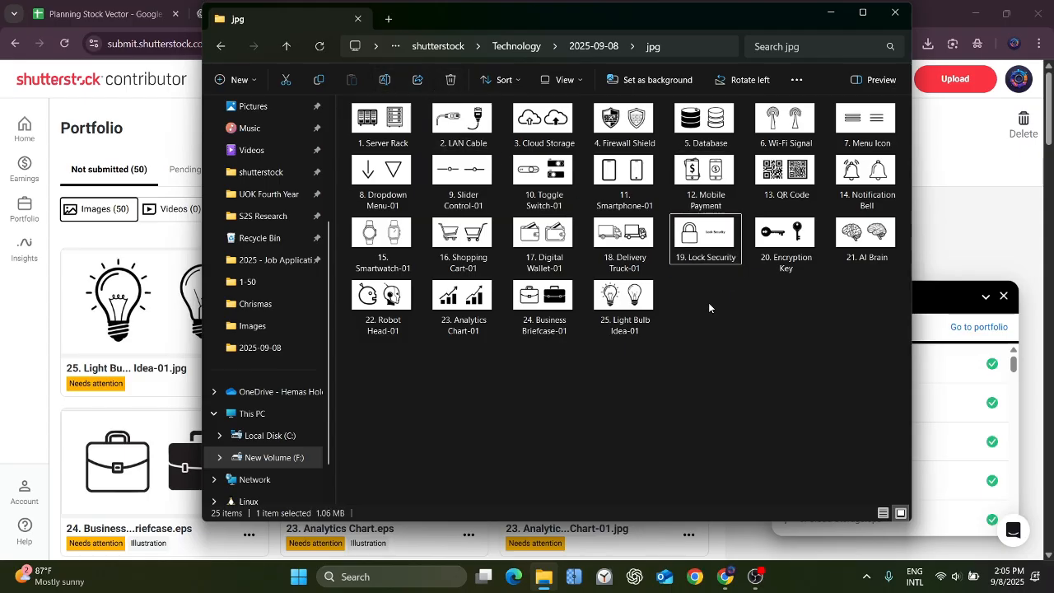
# Rename the JPEG "11. Smartphone-01" in the jpg folder to "11. Smartphone".
pyautogui.click(625, 189)
pyautogui.press('F2')
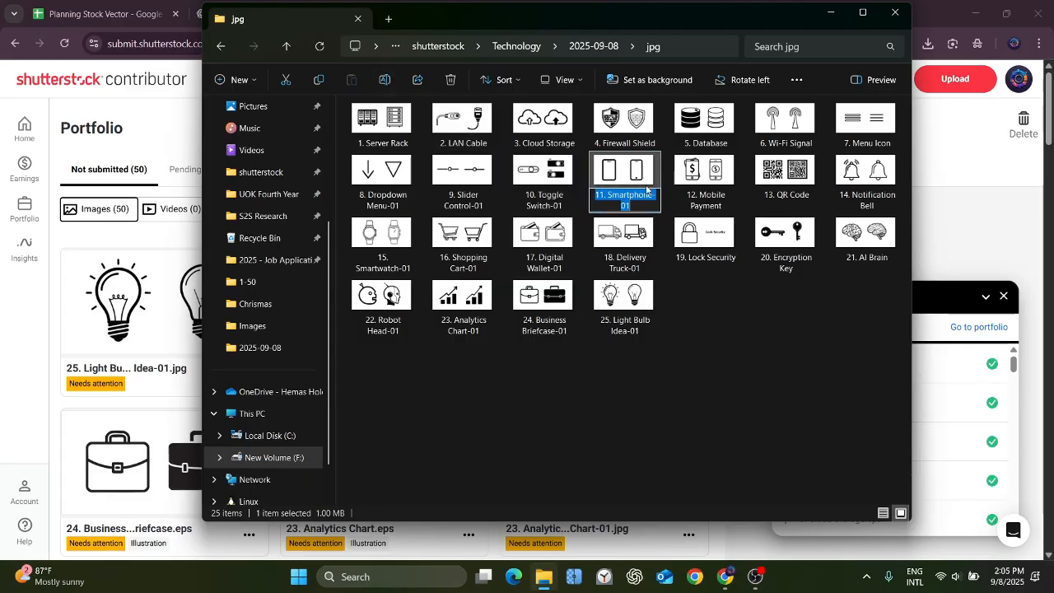
pyautogui.click(635, 207)
pyautogui.press('BackSpace')
pyautogui.press('BackSpace')
pyautogui.press('BackSpace')
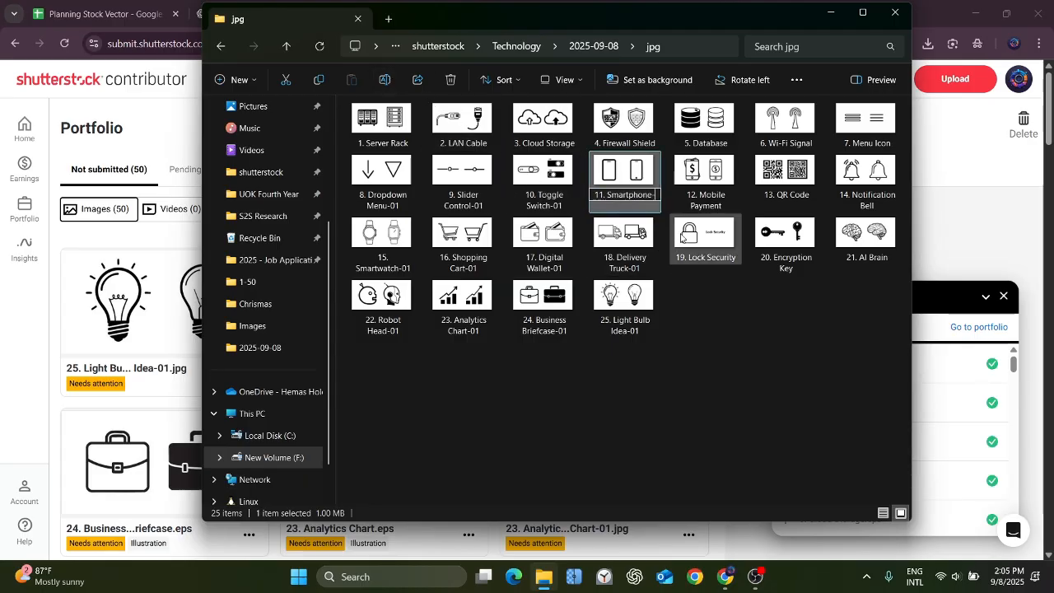
pyautogui.press('Return')
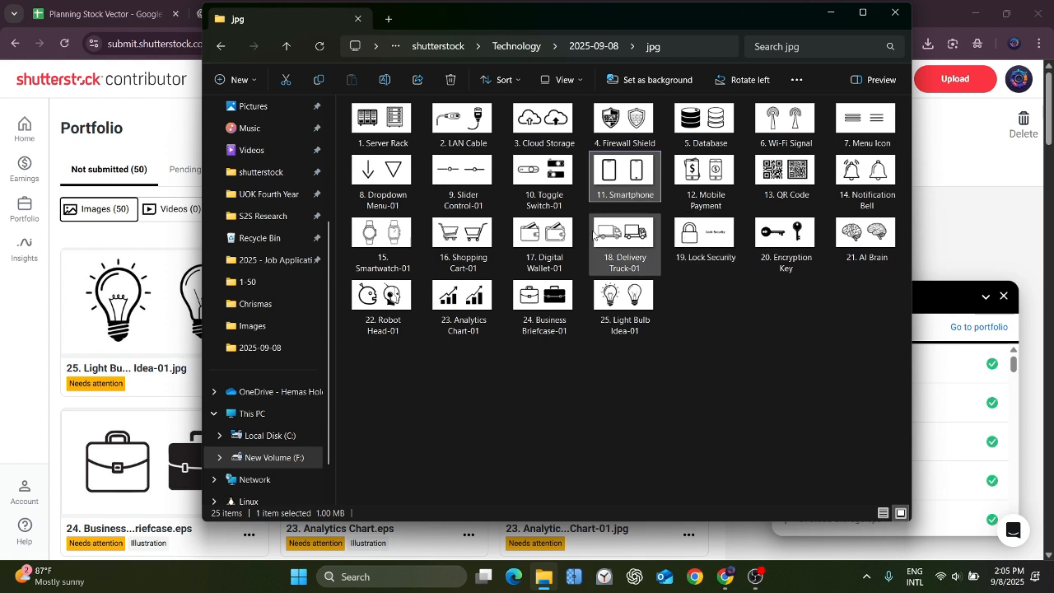
# Rename the JPEGs "18. Delivery Truck-01" and "25. Light Bulb Idea-01" to "18. Delivery Truck" and "25. Light Bulb Idea".
pyautogui.click(619, 237)
pyautogui.click(384, 80)
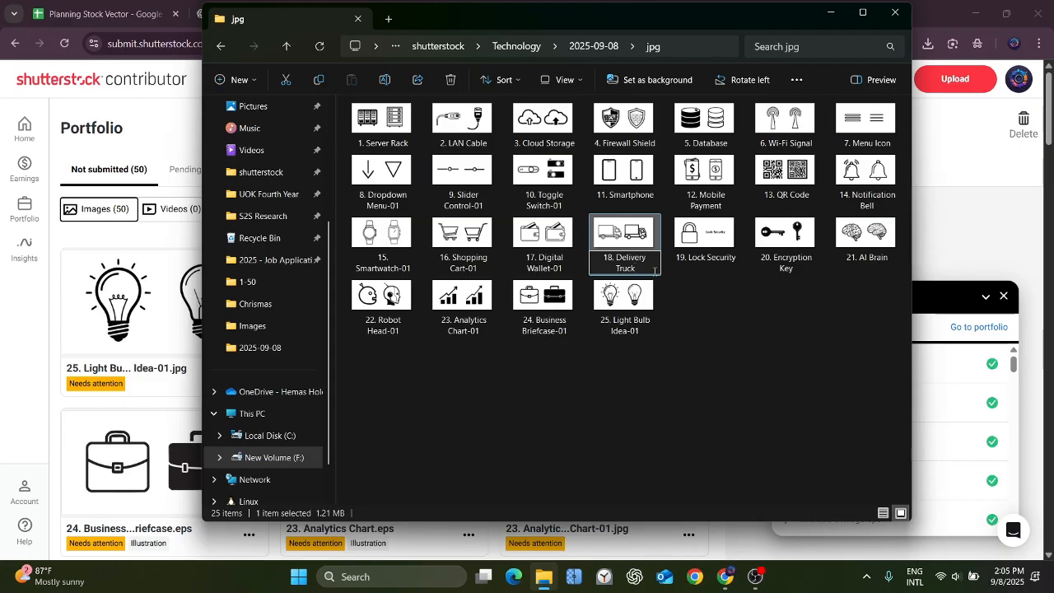
pyautogui.click(654, 301)
pyautogui.click(387, 82)
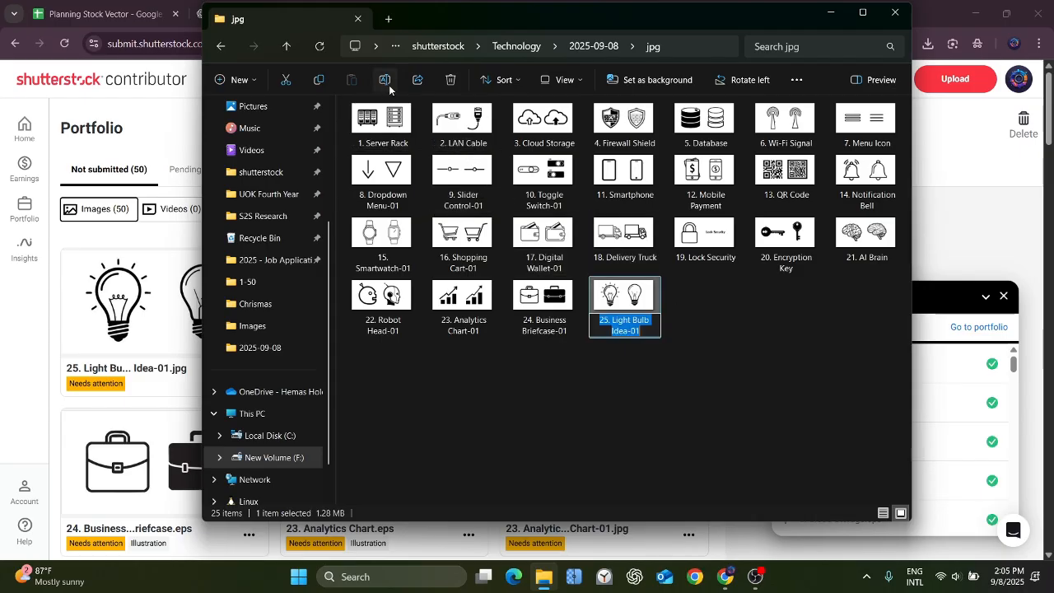
pyautogui.click(649, 332)
pyautogui.press('BackSpace')
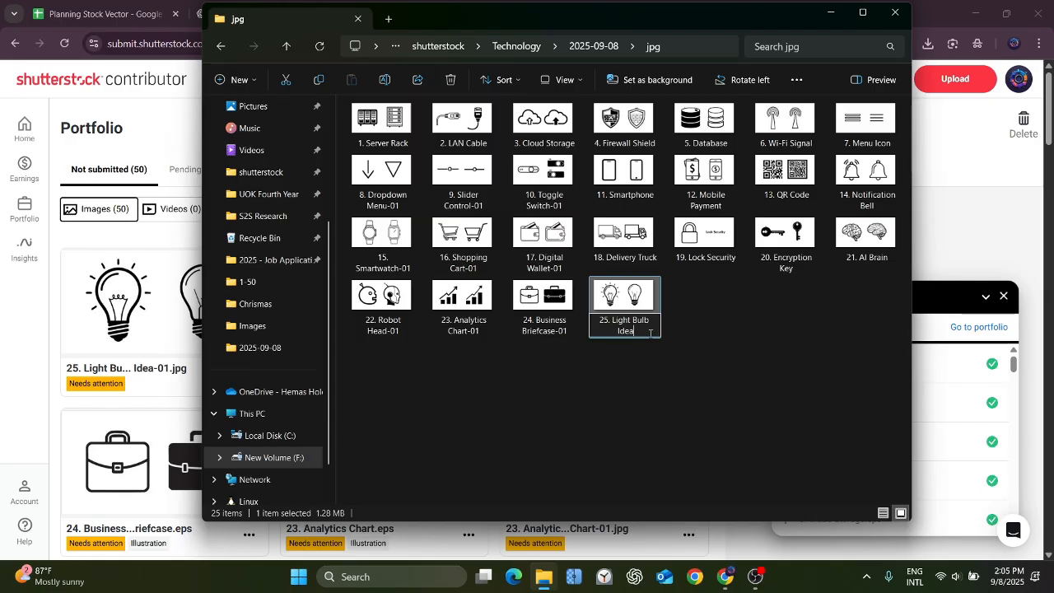
# Rename the JPEG "24. Business Briefcase-01" in the jpg folder to "24. Business Briefcase".
pyautogui.click(543, 300)
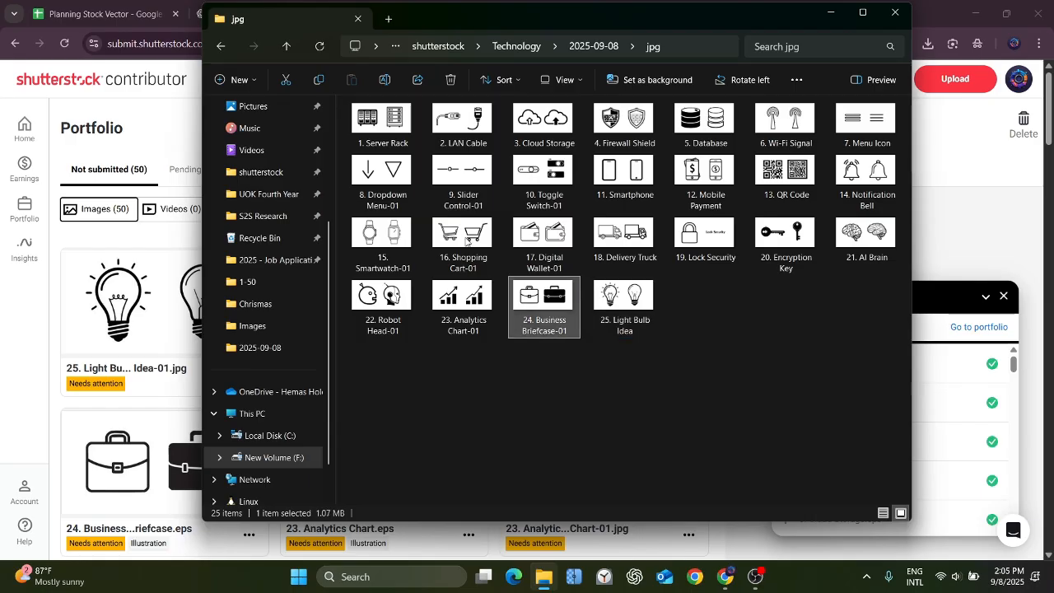
pyautogui.click(383, 79)
pyautogui.click(571, 331)
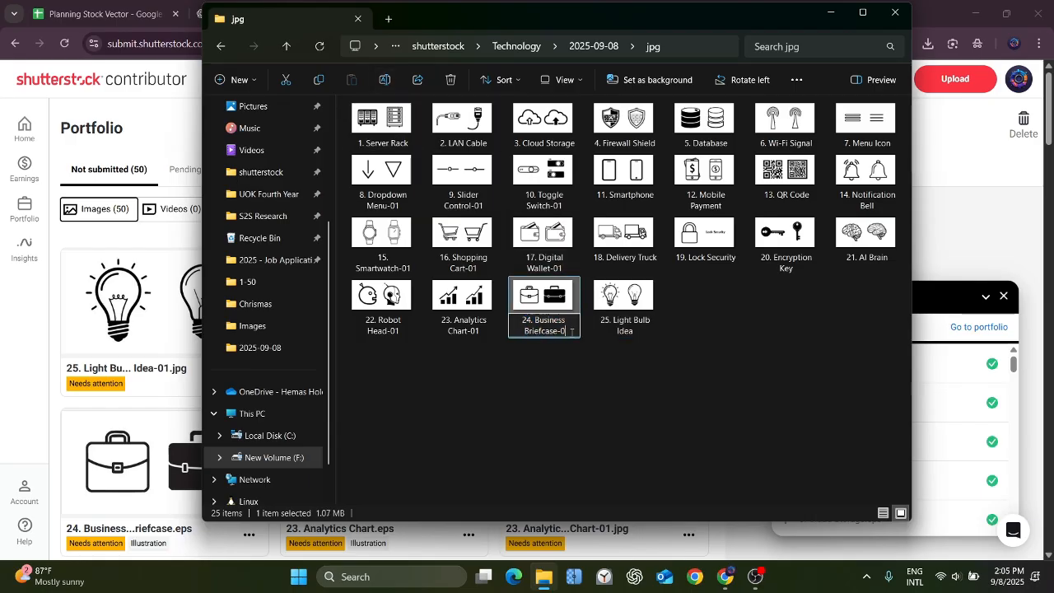
pyautogui.press('BackSpace')
pyautogui.press('BackSpace')
# Rename the JPEG "17. Digital Wallet-01" in the jpg folder to "17. Digital Wallet".
pyautogui.click(551, 239)
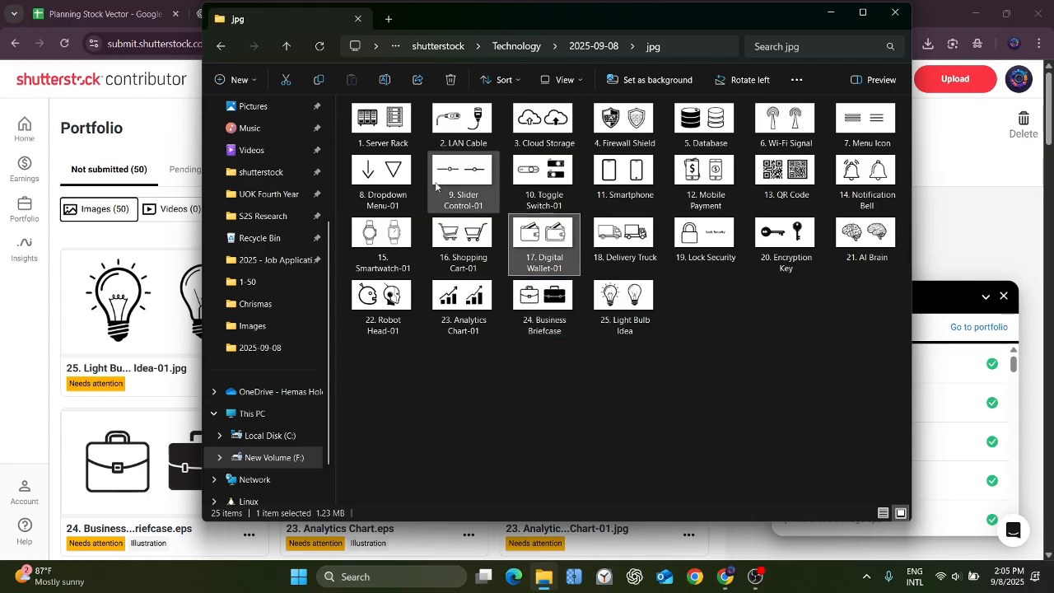
pyautogui.click(384, 79)
pyautogui.click(568, 270)
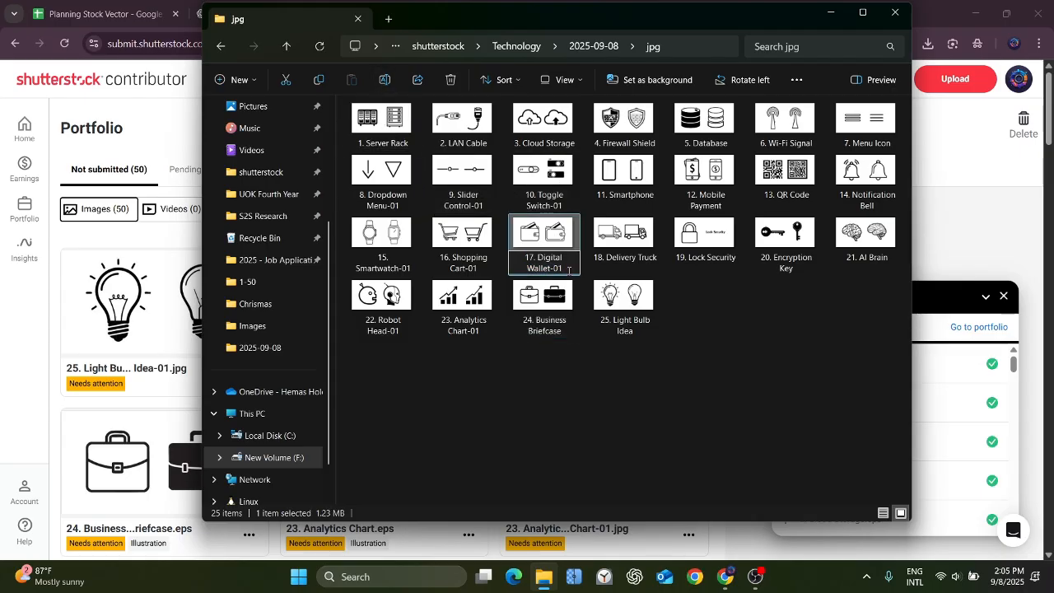
pyautogui.press('Return')
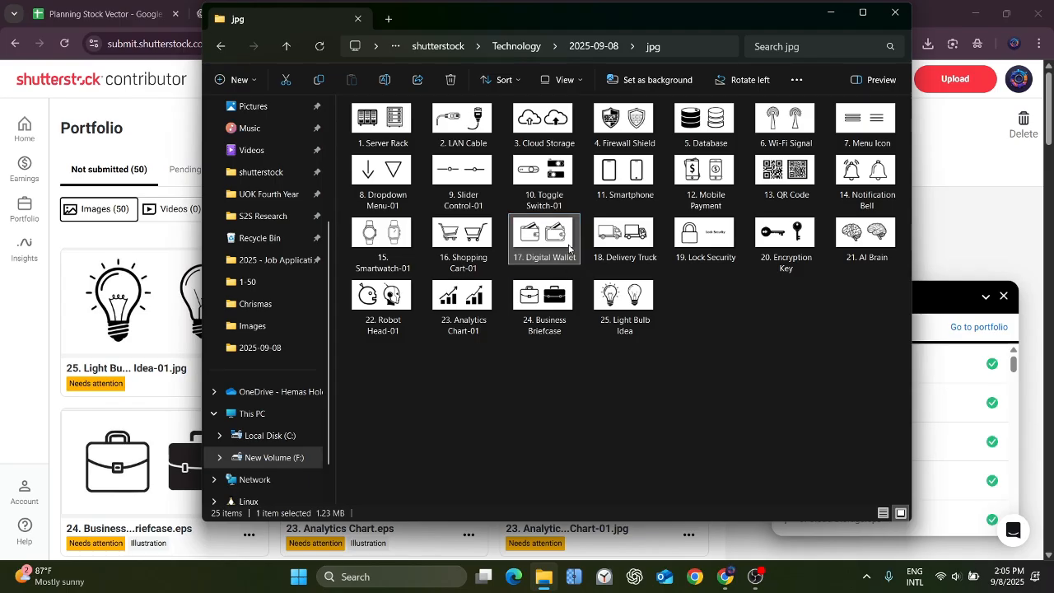
# Rename the JPEG "10. Toggle Switch-01" in the jpg folder to "10. Toggle Switch".
pyautogui.click(566, 184)
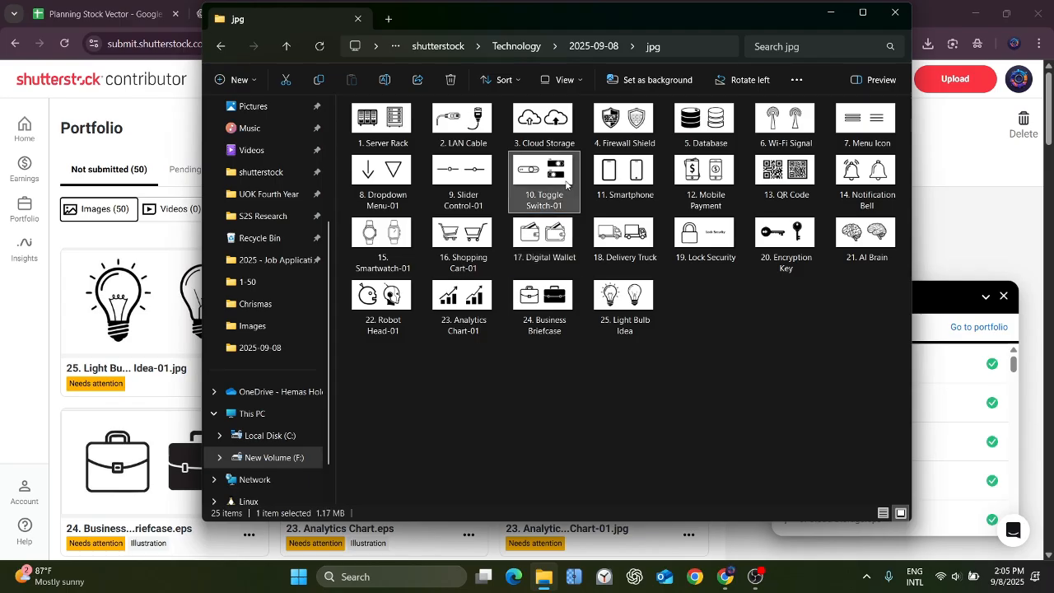
pyautogui.click(384, 79)
pyautogui.click(566, 204)
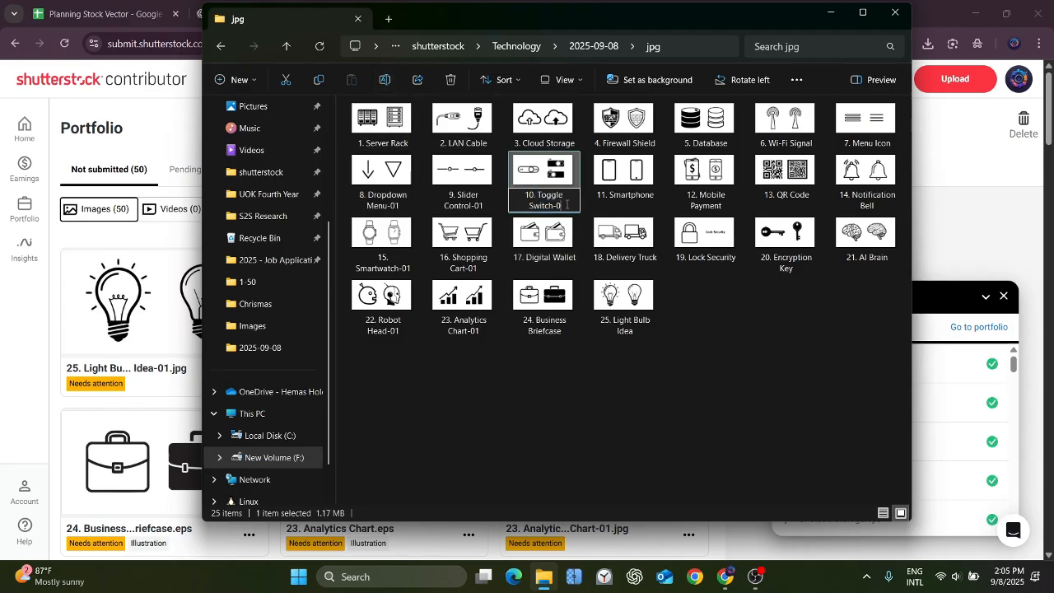
pyautogui.press('BackSpace')
pyautogui.press('BackSpace')
pyautogui.press('BackSpace')
pyautogui.press('Return')
# Rename the JPEG "9. Slider Control-01" in the jpg folder to "9. Slider Control".
pyautogui.press('Left')
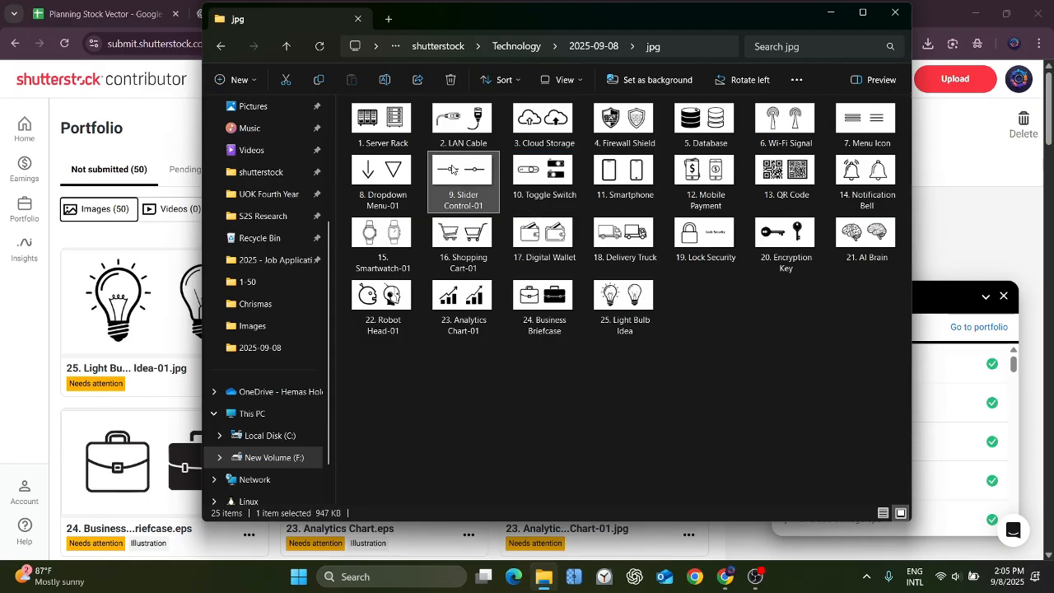
pyautogui.click(384, 79)
pyautogui.click(483, 206)
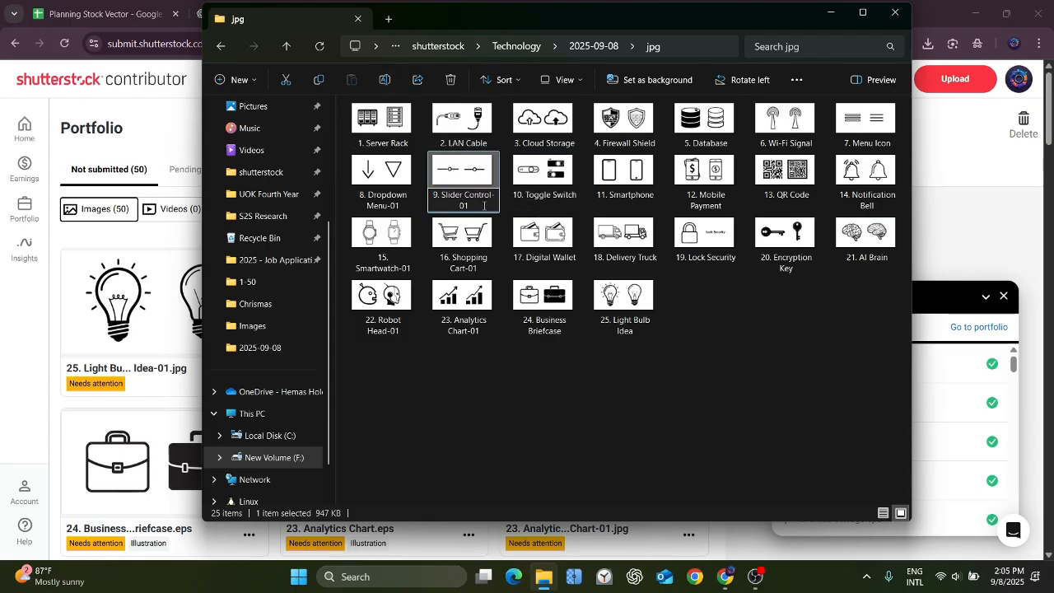
pyautogui.press('BackSpace')
pyautogui.press('BackSpace')
pyautogui.press('Return')
# Rename the JPEG "16. Shopping Cart-01" in the jpg folder to "16. Shopping Cart".
pyautogui.press('Down')
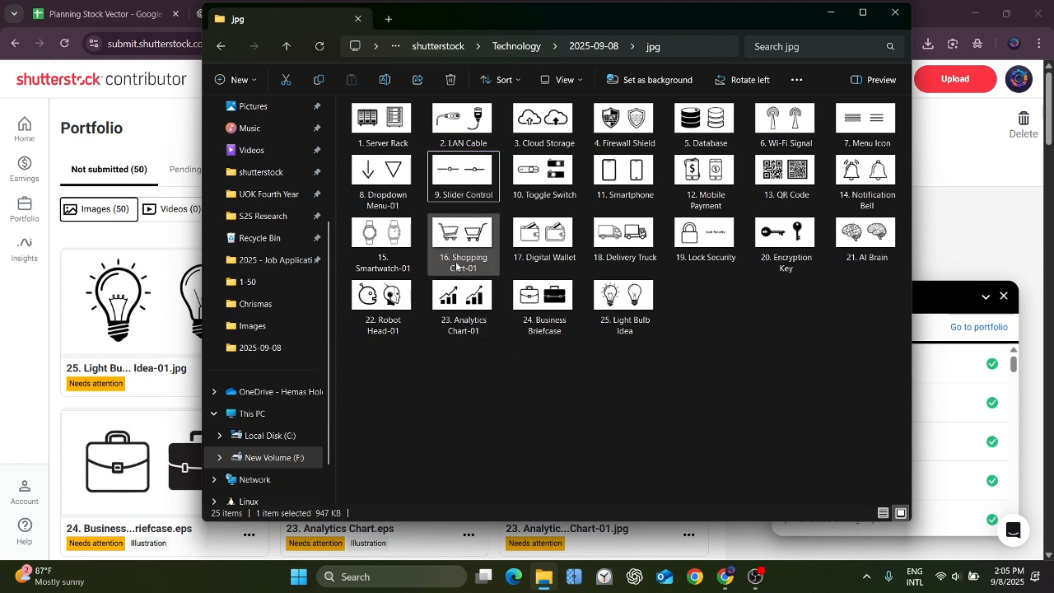
pyautogui.click(384, 79)
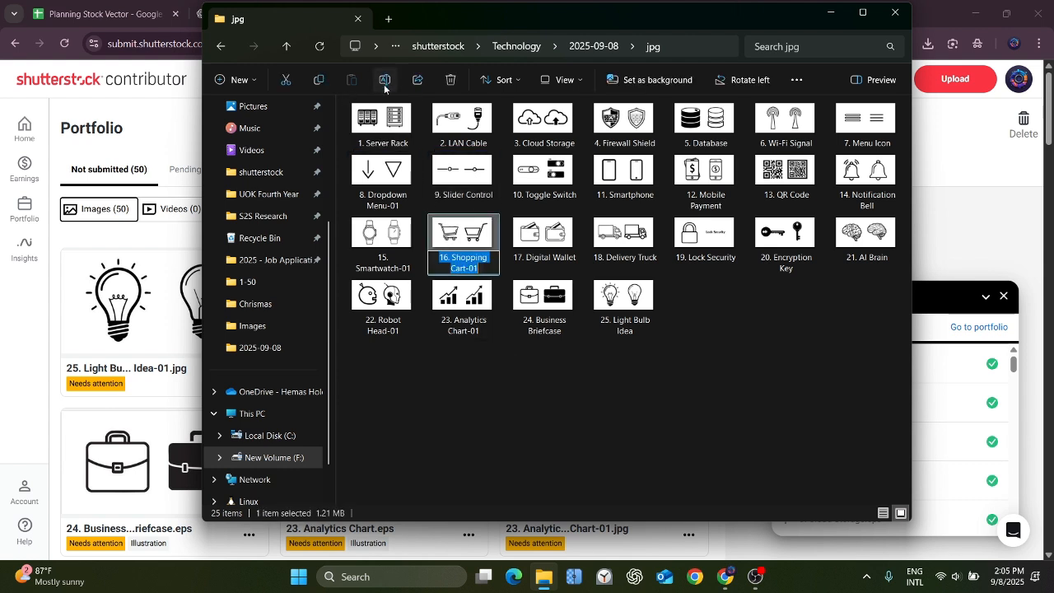
pyautogui.click(483, 269)
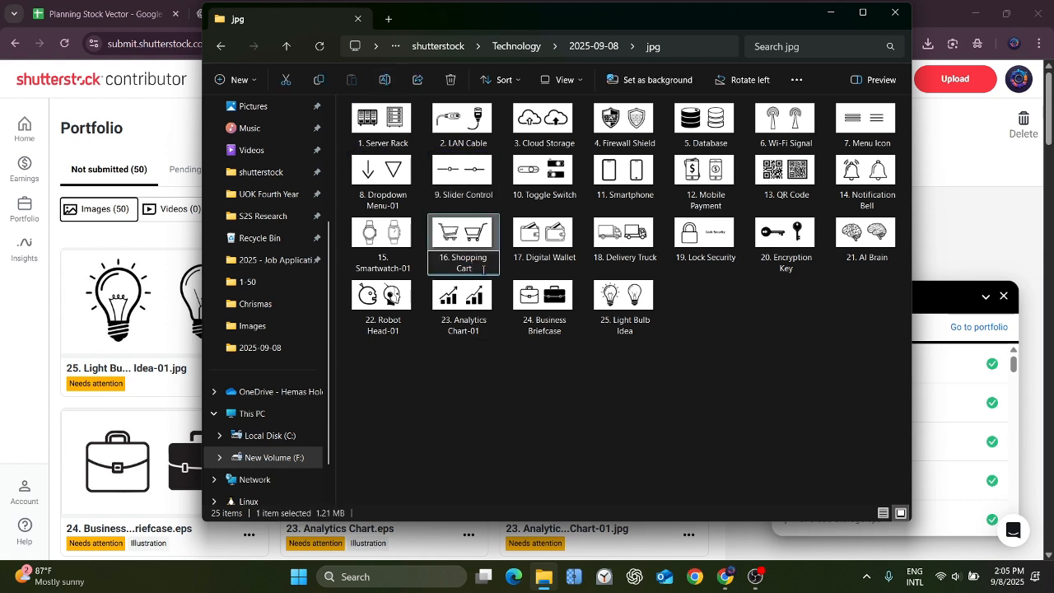
pyautogui.press('Return')
# Rename the JPEG "23. Analytics Chart-01" in the jpg folder to "23. Analytics Chart".
pyautogui.press('Down')
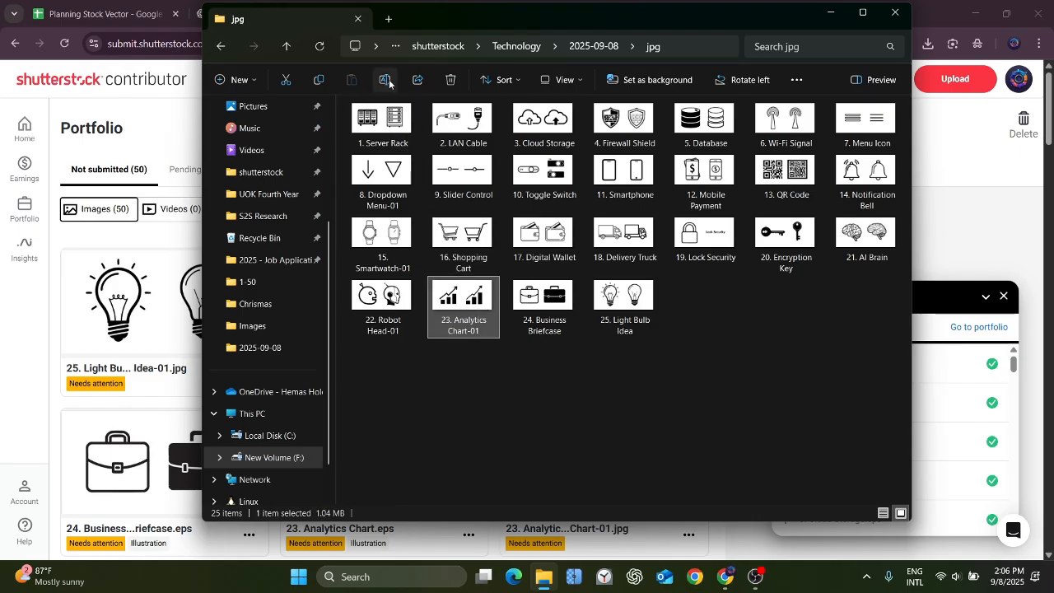
pyautogui.click(390, 82)
pyautogui.click(483, 333)
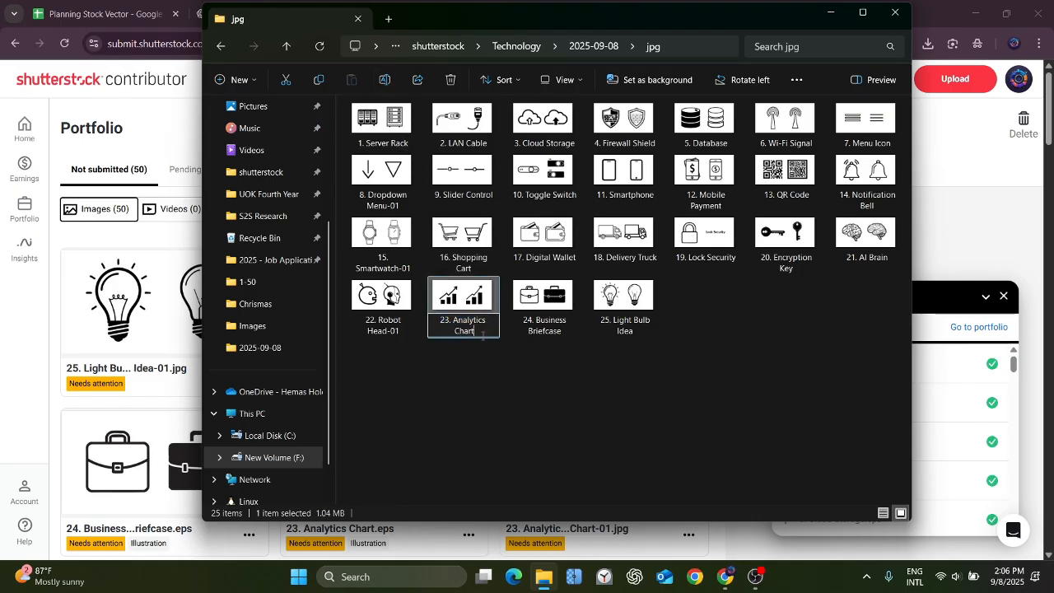
# Rename the JPEG "8. Dropdown Menu-01" in the jpg folder to "8. Dropdown Menu".
pyautogui.click(381, 174)
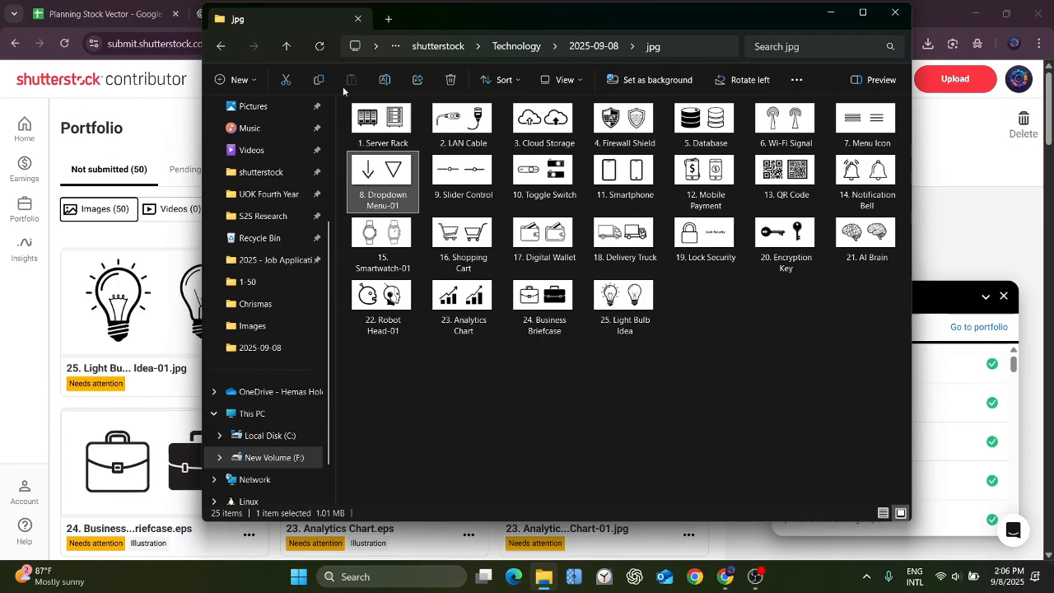
pyautogui.click(384, 82)
pyautogui.click(408, 210)
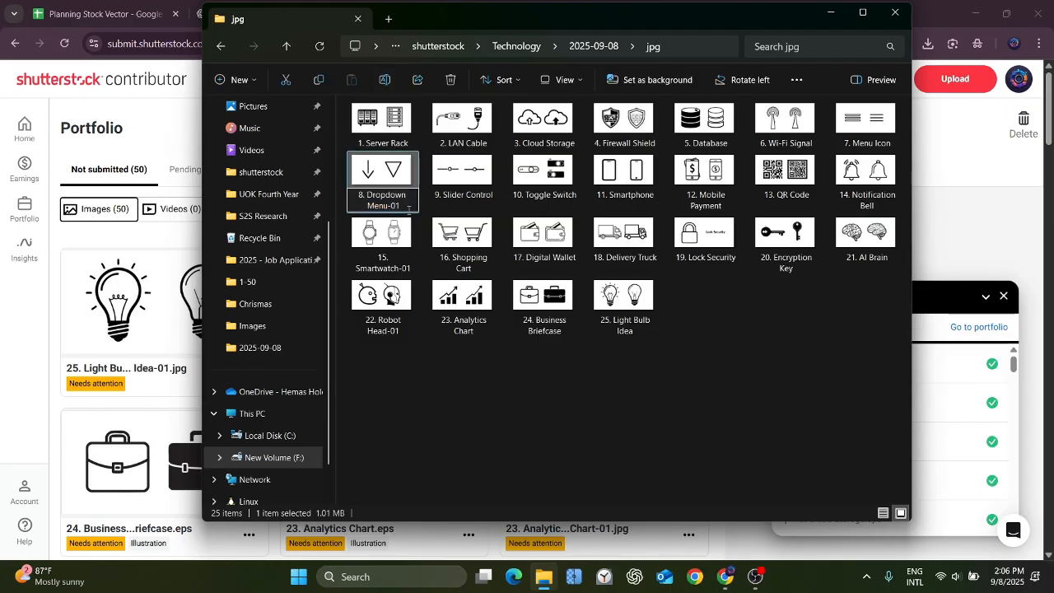
pyautogui.press('BackSpace')
# Rename the JPEG "15. Smartwatch-01" in the jpg folder to "15. Smartwatch".
pyautogui.click(403, 230)
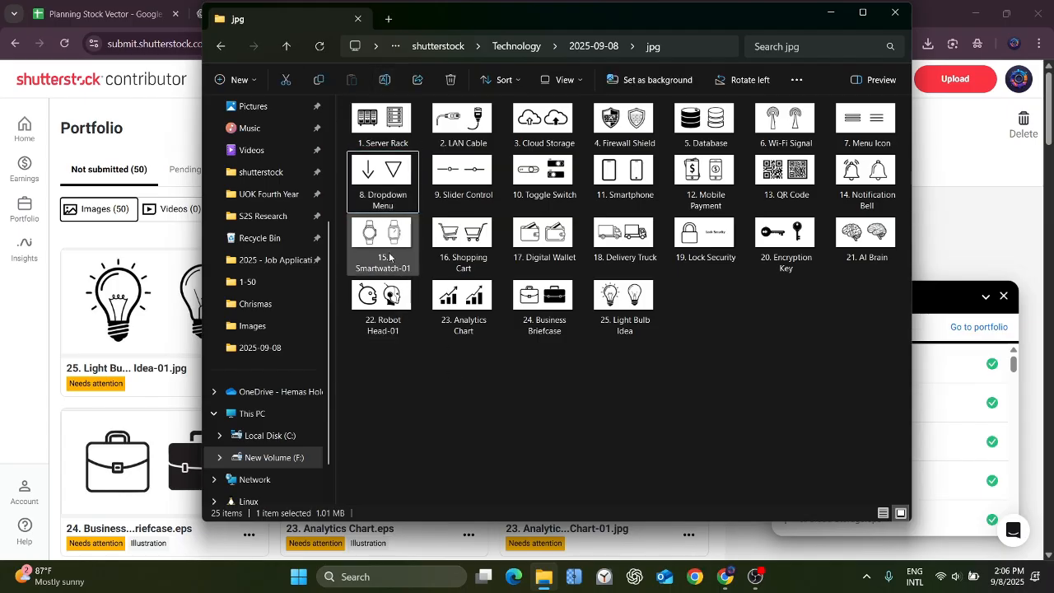
pyautogui.click(389, 84)
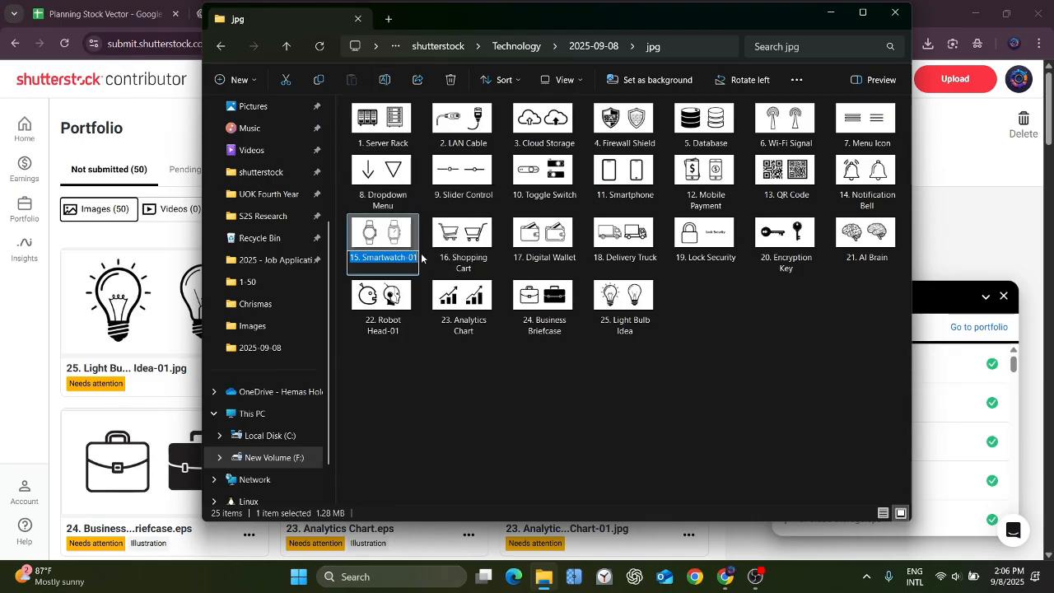
pyautogui.press('End')
pyautogui.press('BackSpace')
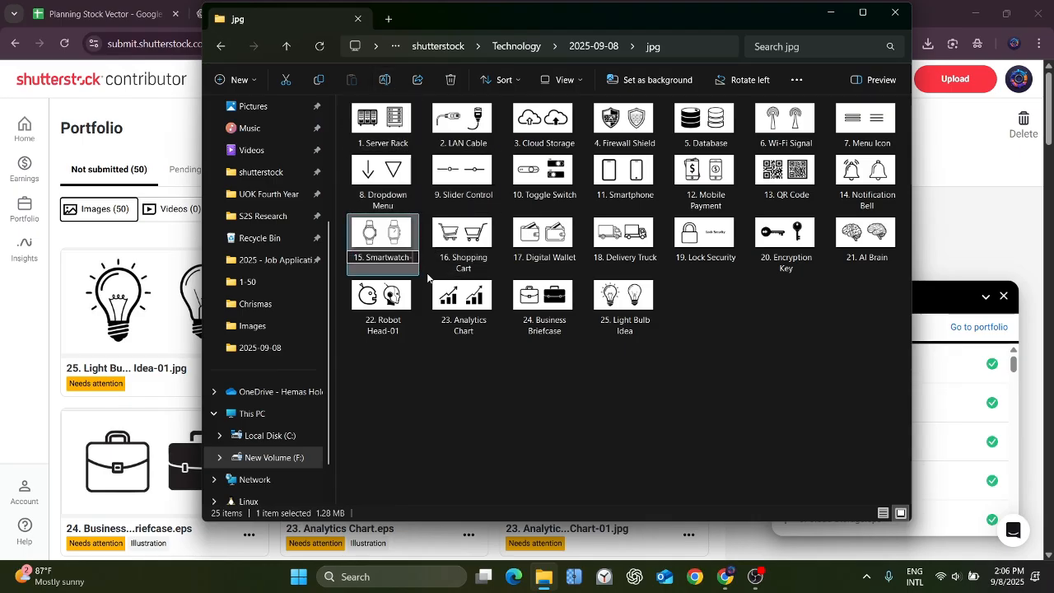
pyautogui.press('Return')
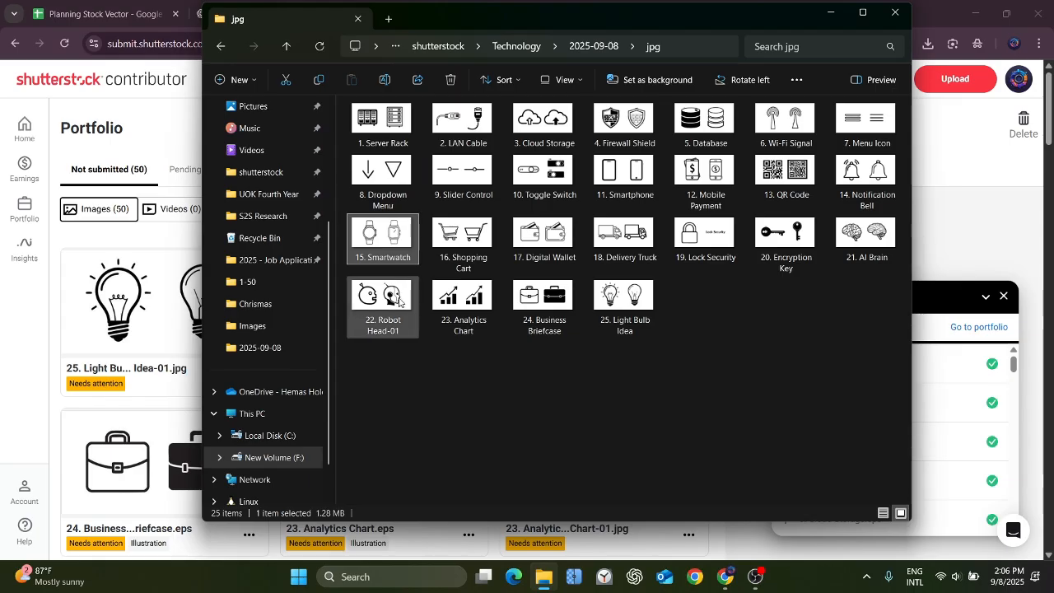
# Rename the JPEG "22. Robot Head-01" to "22. Robot HeaD" and go back to the parent folder 2025-09-08.
pyautogui.click(401, 301)
pyautogui.click(389, 84)
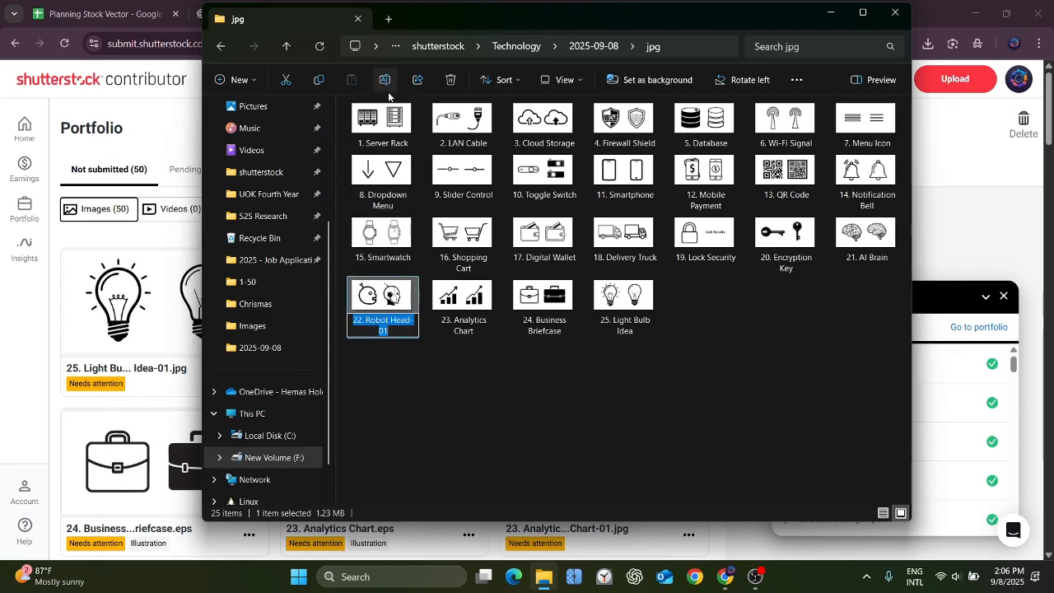
pyautogui.click(400, 335)
pyautogui.press('BackSpace')
pyautogui.press('BackSpace')
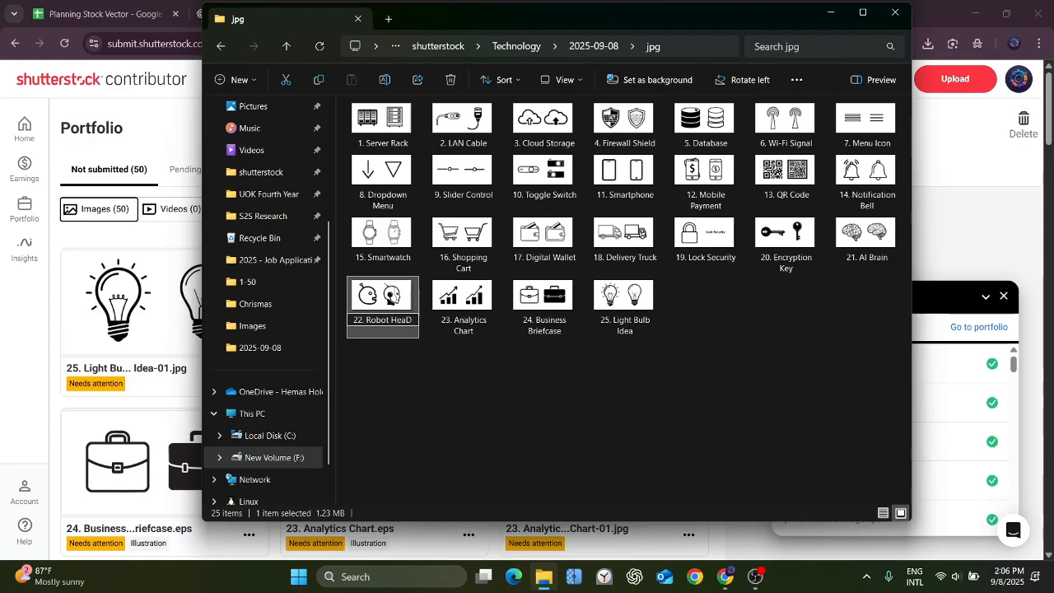
pyautogui.press('Return')
pyautogui.click(619, 378)
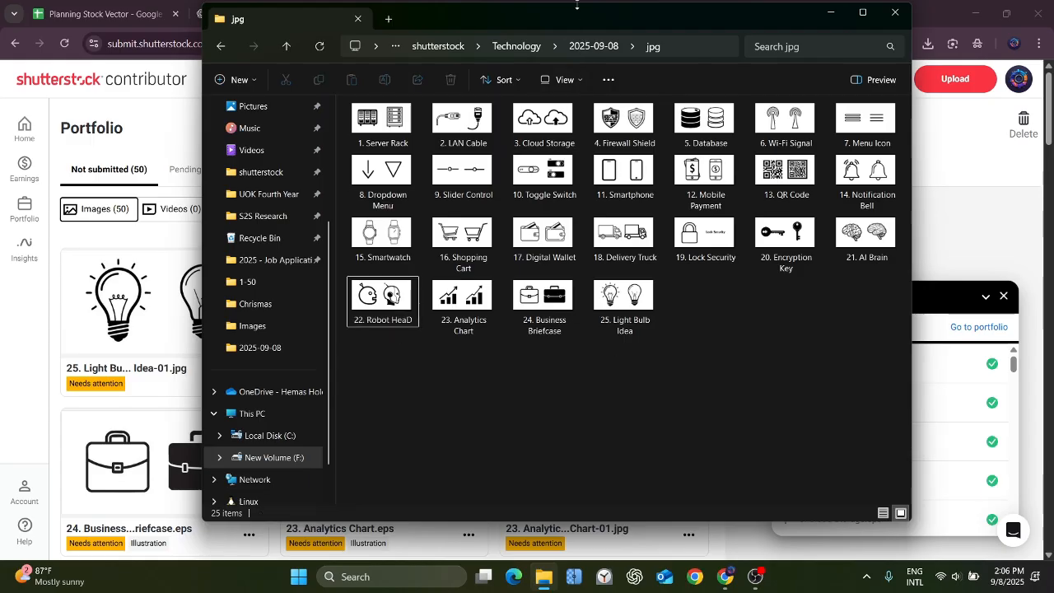
pyautogui.click(580, 47)
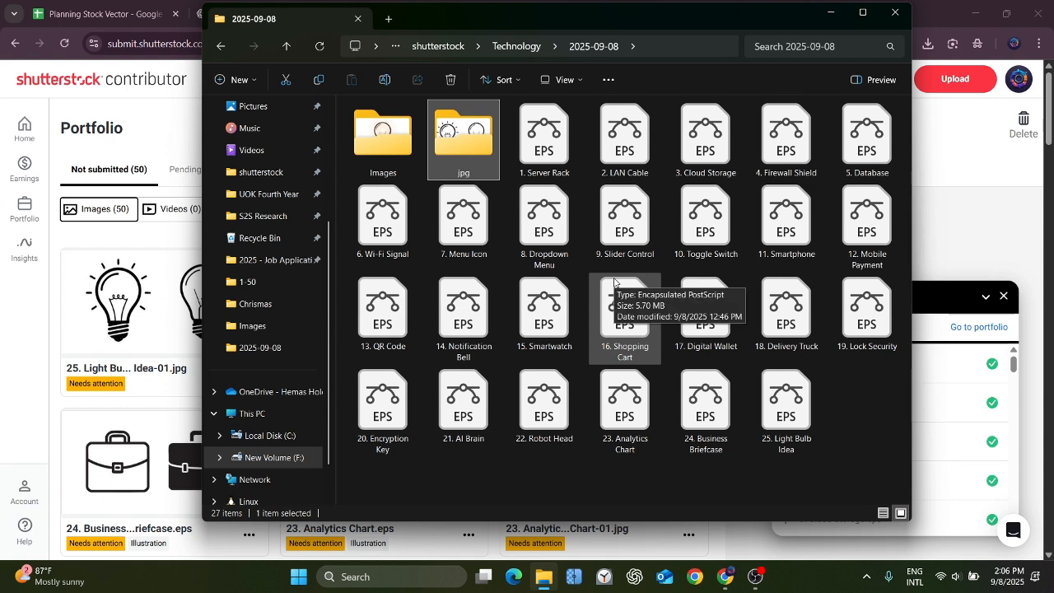
# Return to the Shutterstock contributor portfolio and review the pending images, then the full list of not submitted EPS and JPEG uploads.
pyautogui.click(830, 14)
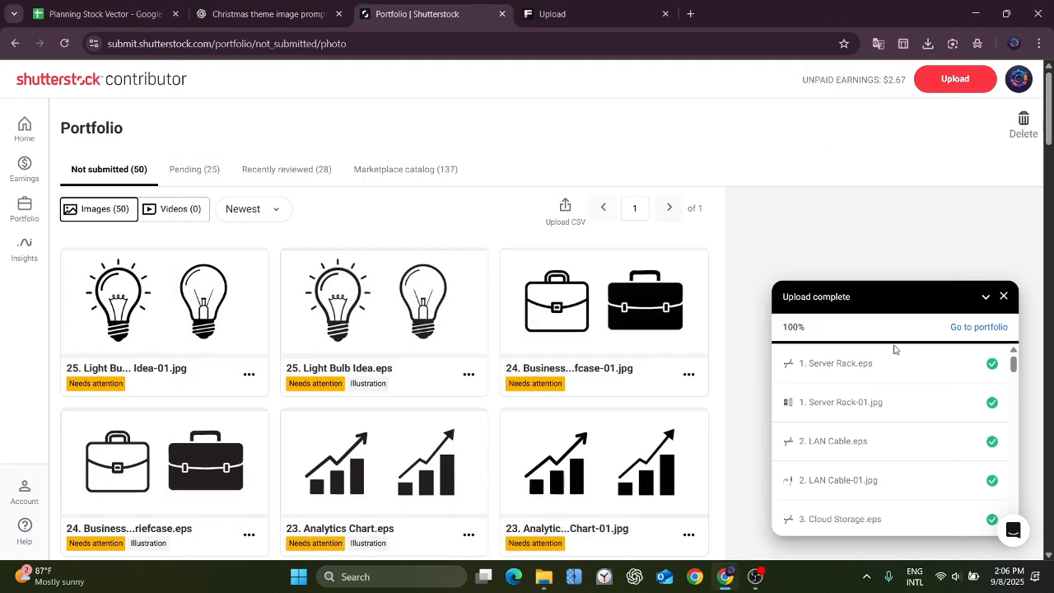
pyautogui.scroll(-9, 518, 258)
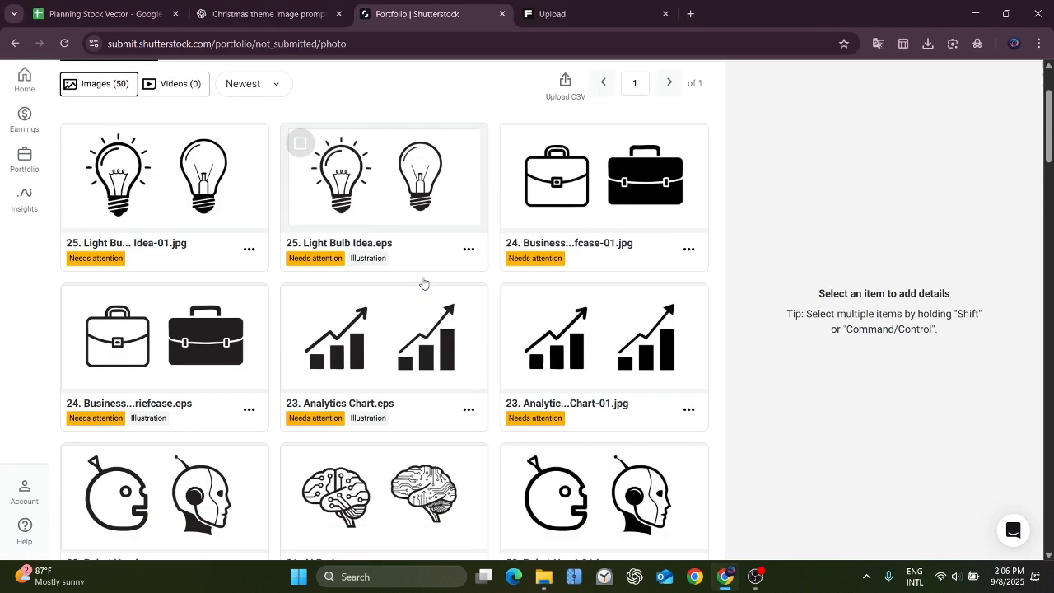
pyautogui.scroll(9, 424, 283)
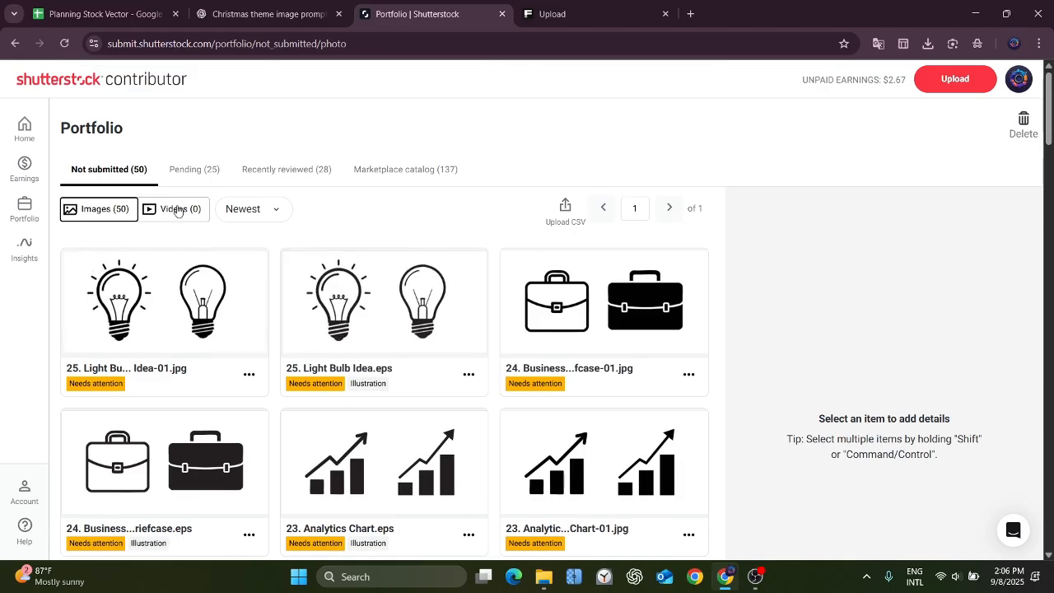
pyautogui.click(197, 171)
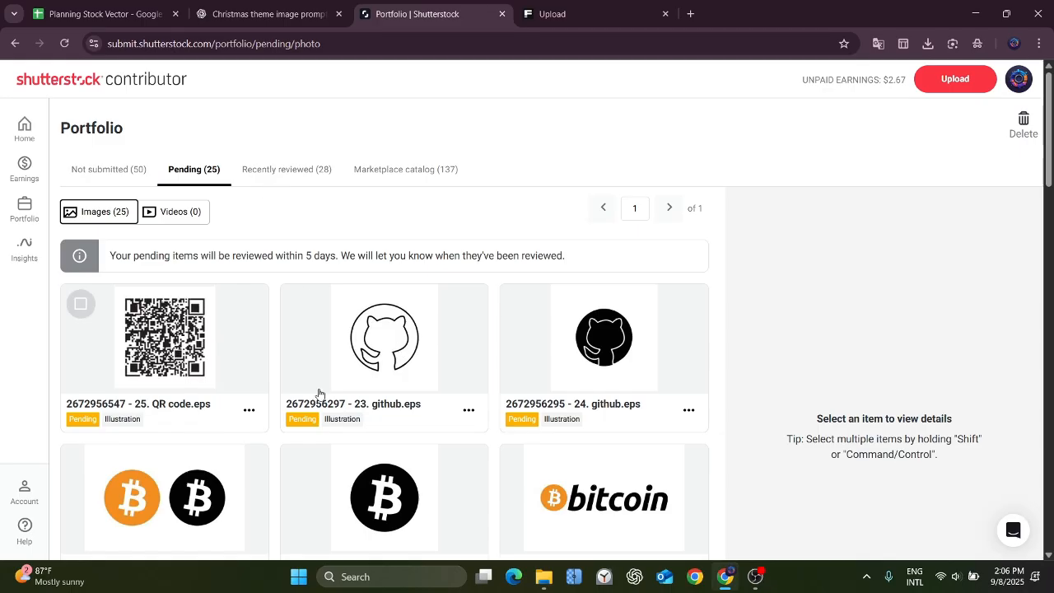
pyautogui.click(99, 170)
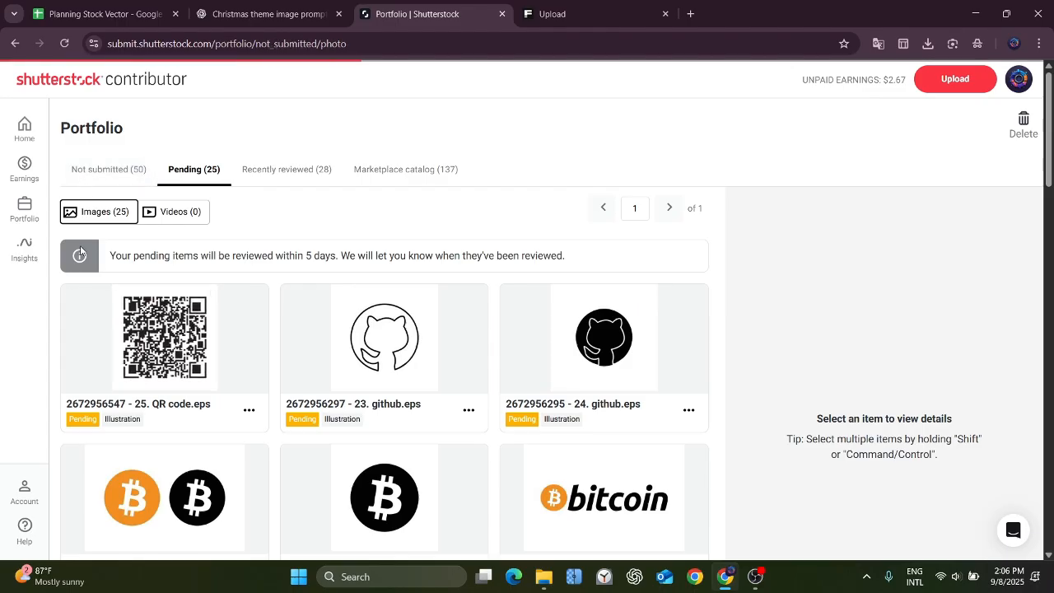
pyautogui.scroll(-6, 335, 400)
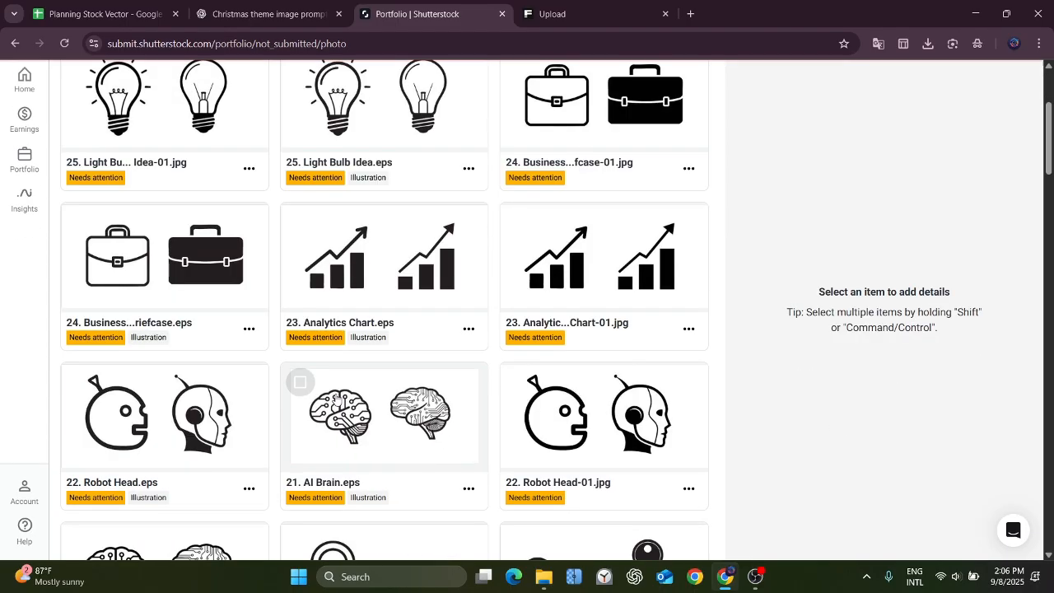
pyautogui.scroll(-15, 336, 400)
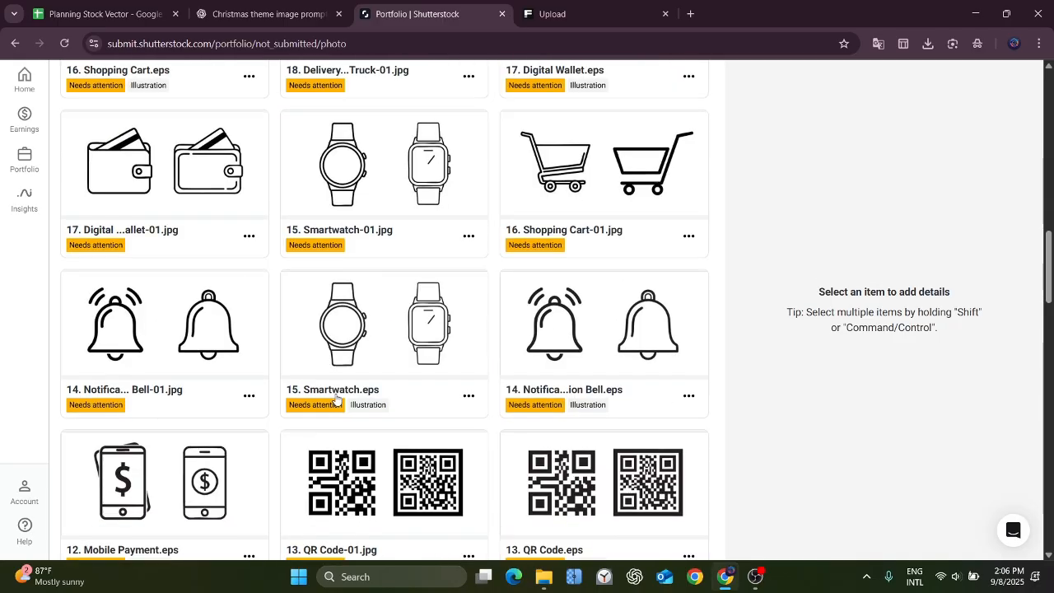
pyautogui.scroll(-15, 335, 400)
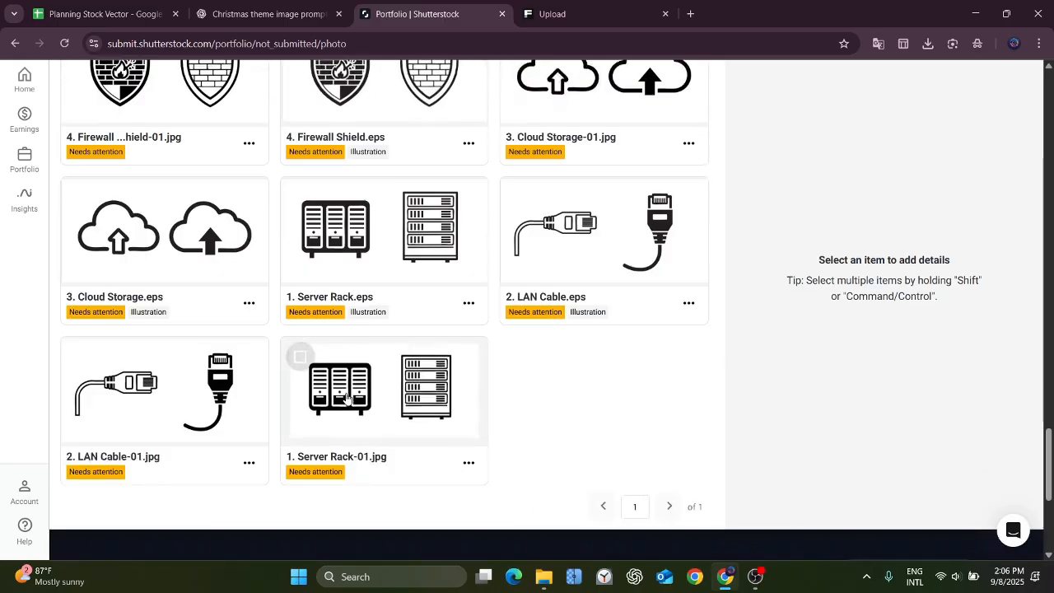